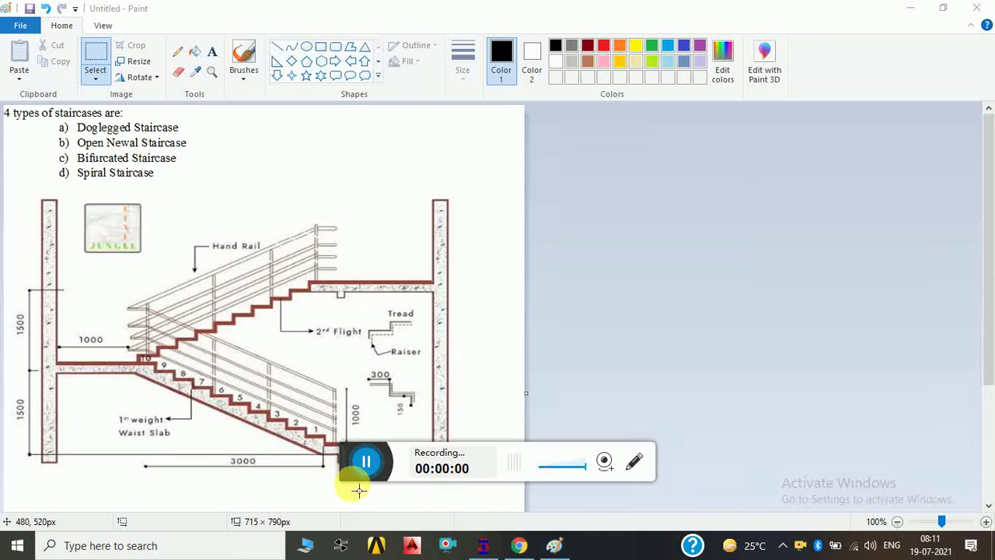
Step: Outline the Raiser, 150, Tread, 300, waist slab and 1000 landing labels on the drawing
left_click_drag(361, 476, 715, 546)
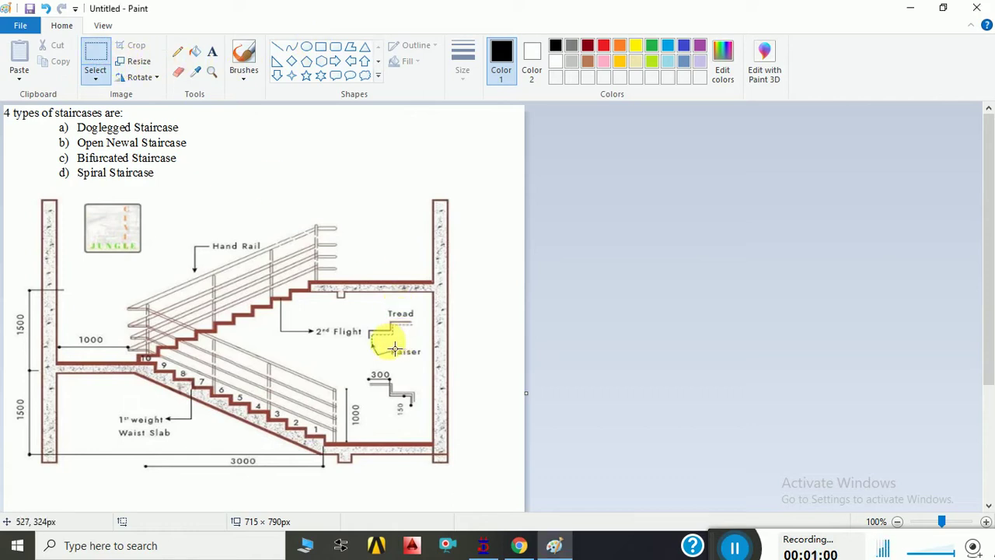
left_click_drag(387, 342, 442, 368)
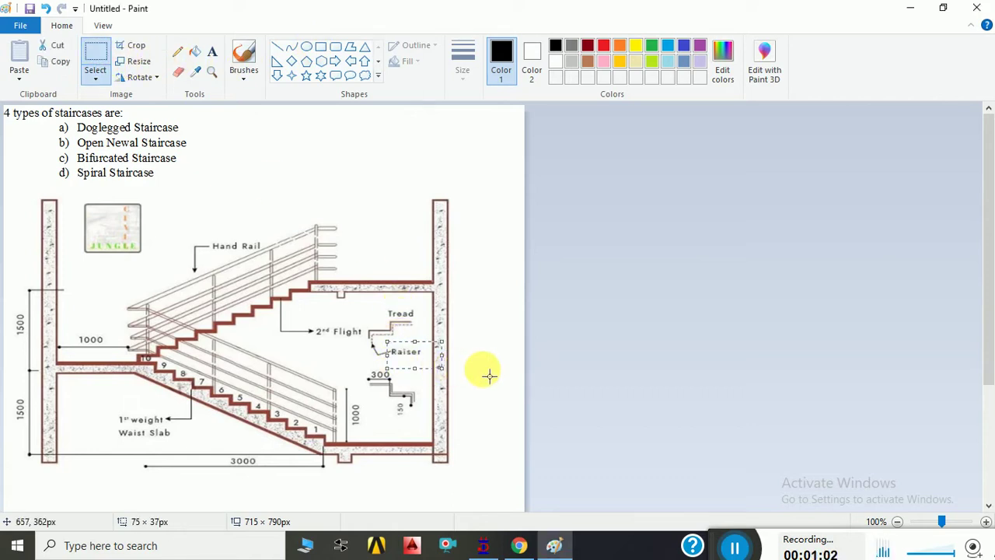
left_click_drag(391, 398, 411, 432)
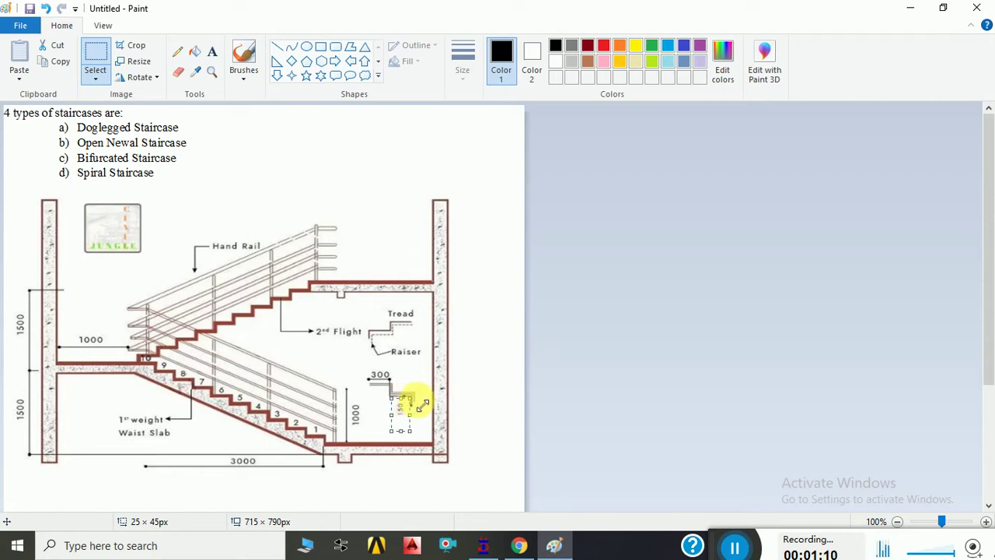
left_click(391, 312)
left_click_drag(384, 305, 419, 323)
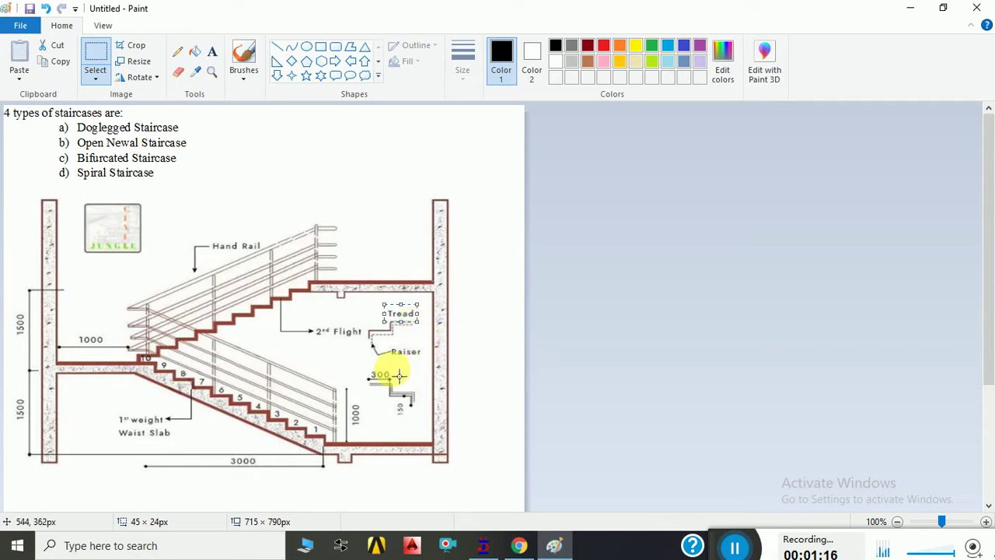
mouse_move(356, 362)
left_mouse_down()
mouse_move(383, 395)
mouse_move(407, 398)
left_mouse_up()
left_click(490, 360)
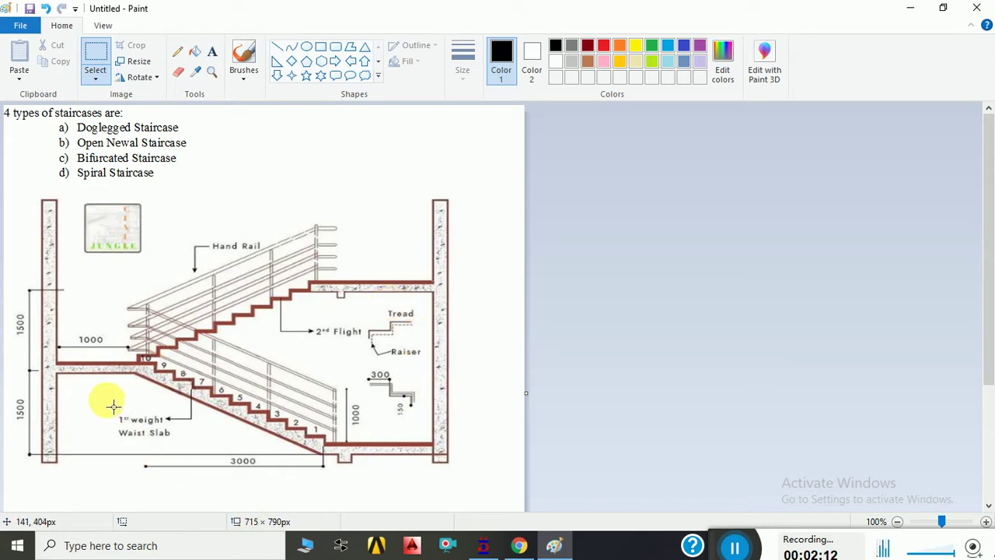
left_click_drag(112, 413, 199, 450)
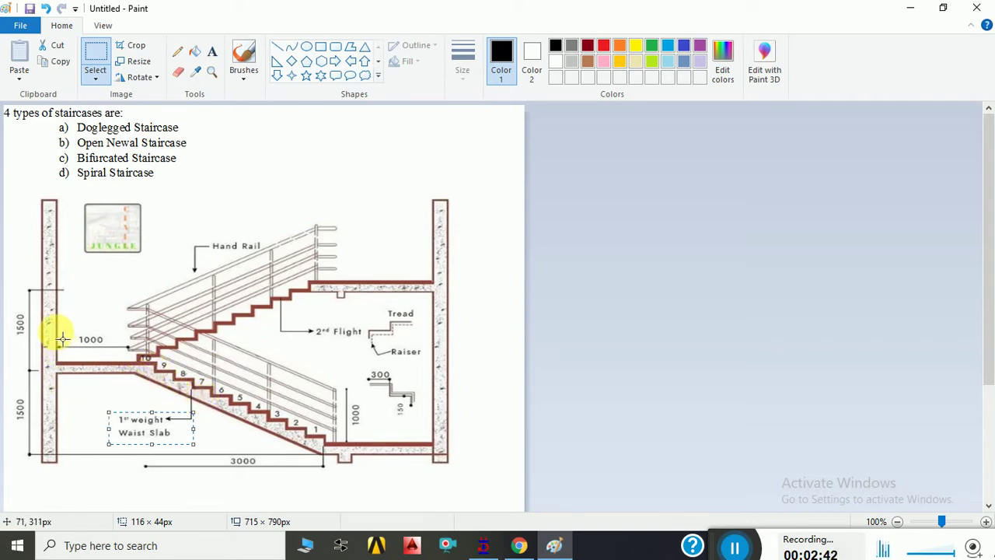
left_click_drag(56, 332, 132, 357)
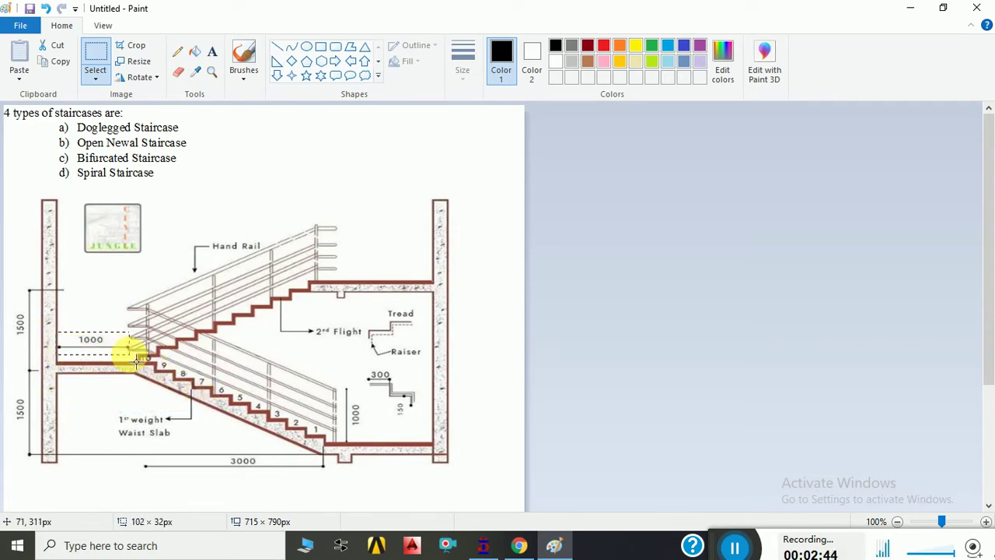
left_click_drag(136, 360, 136, 359)
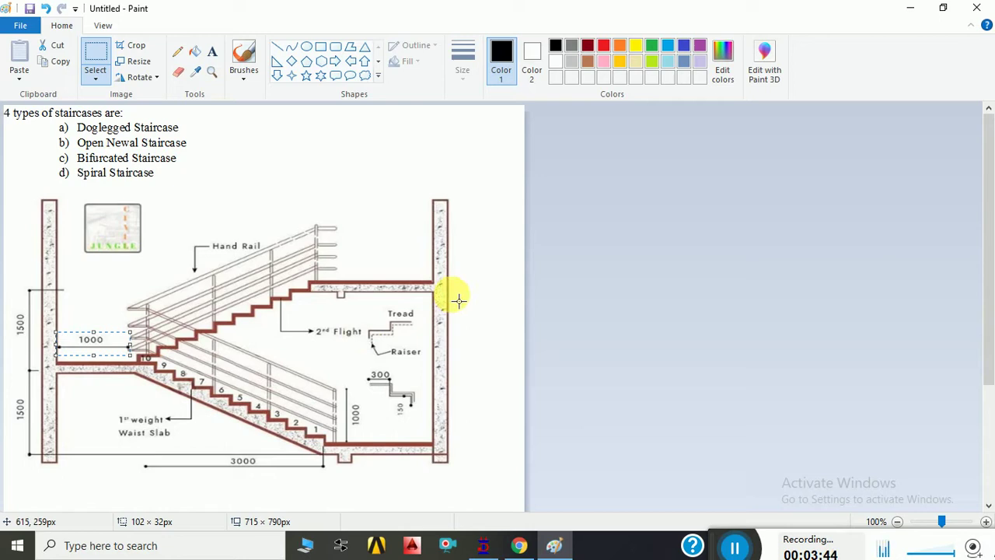
Step: Write the two-line note 'tread = 250-300 mm.' and 'Rise = 150-200 mm.' below the drawing
scroll(445, 313, "down", 3)
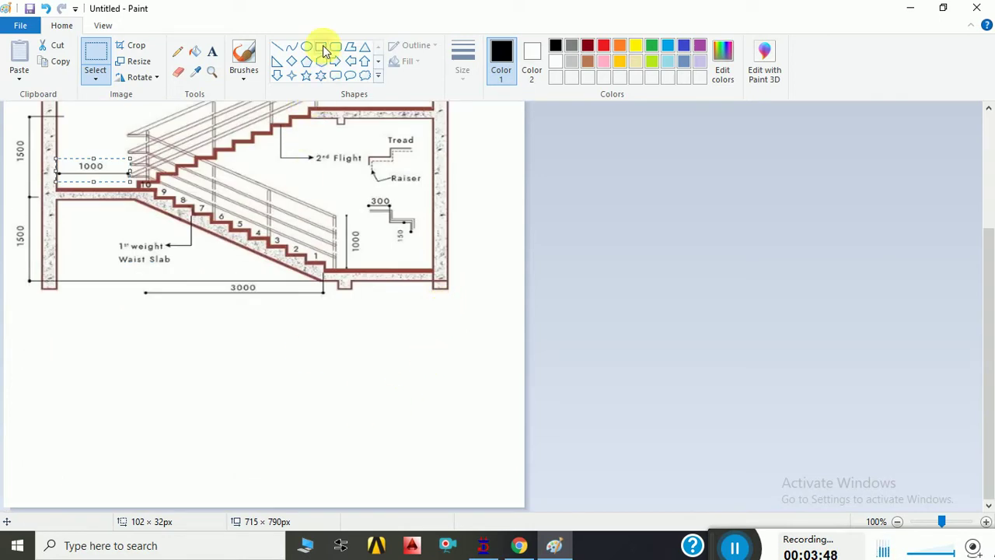
left_click(211, 52)
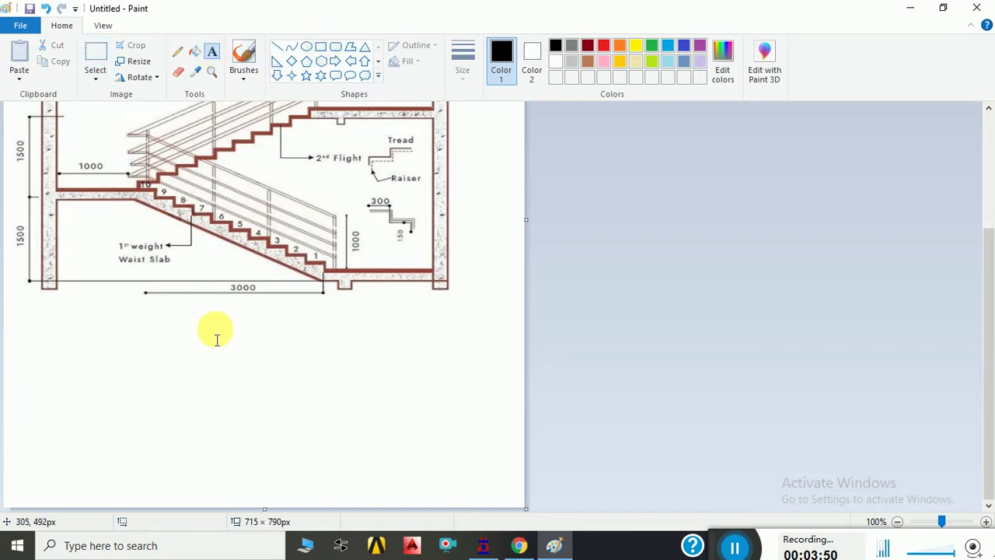
left_click(126, 356)
type("t")
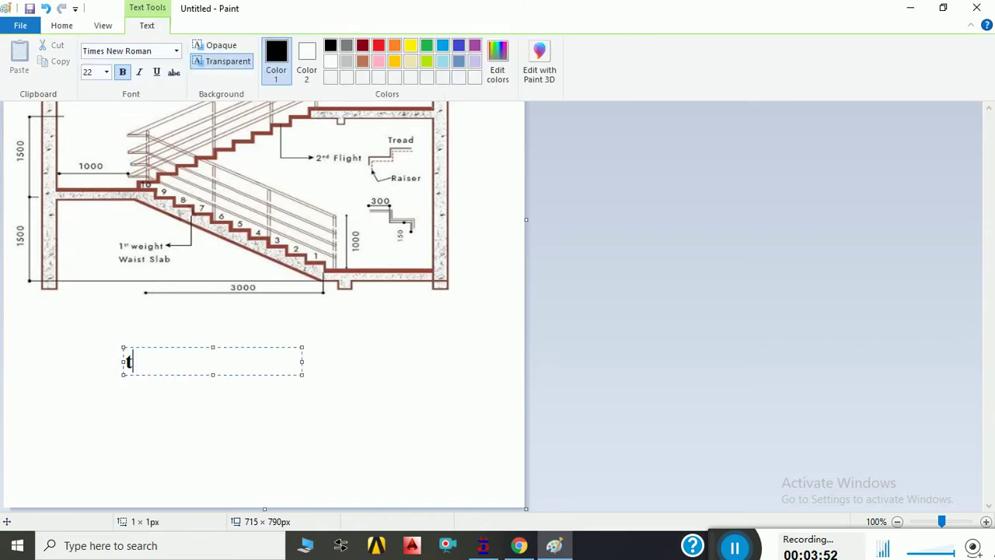
type("re")
type("ad = 1")
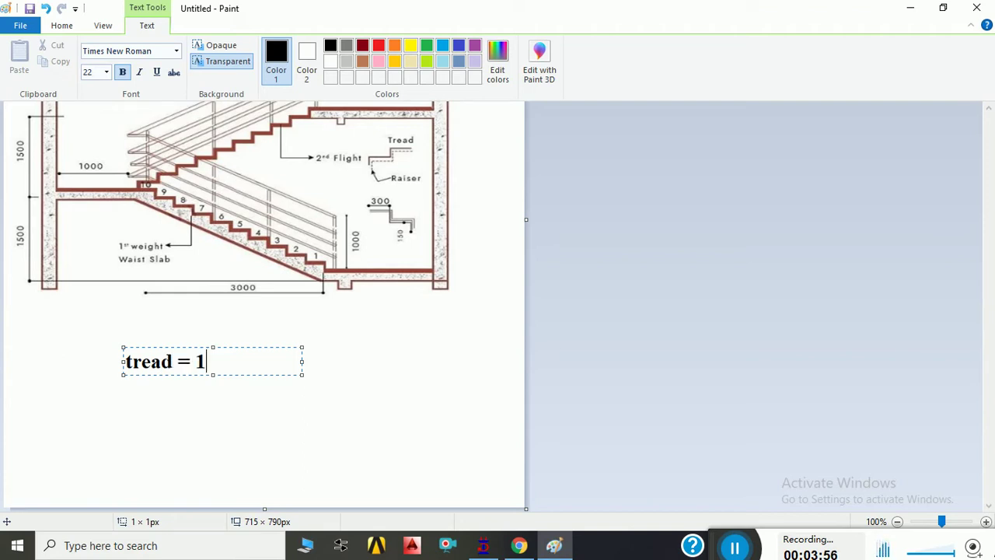
key("BackSpace")
type("250-3")
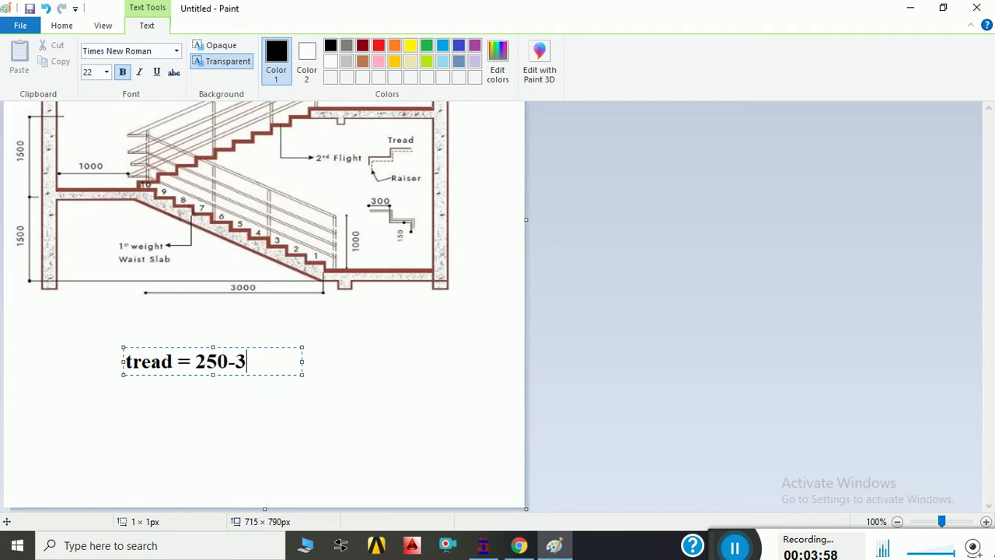
type("00 mm.")
key("Return")
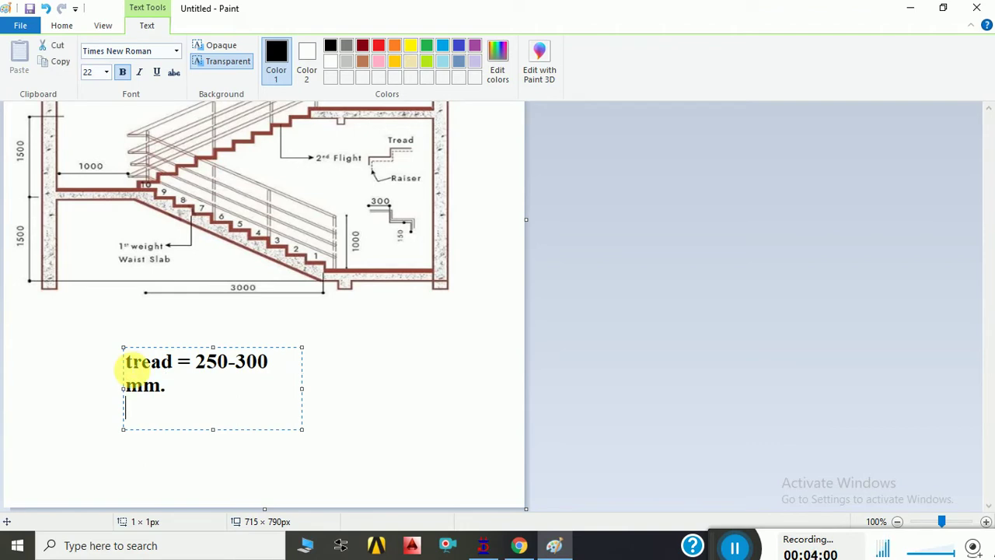
type("Ri")
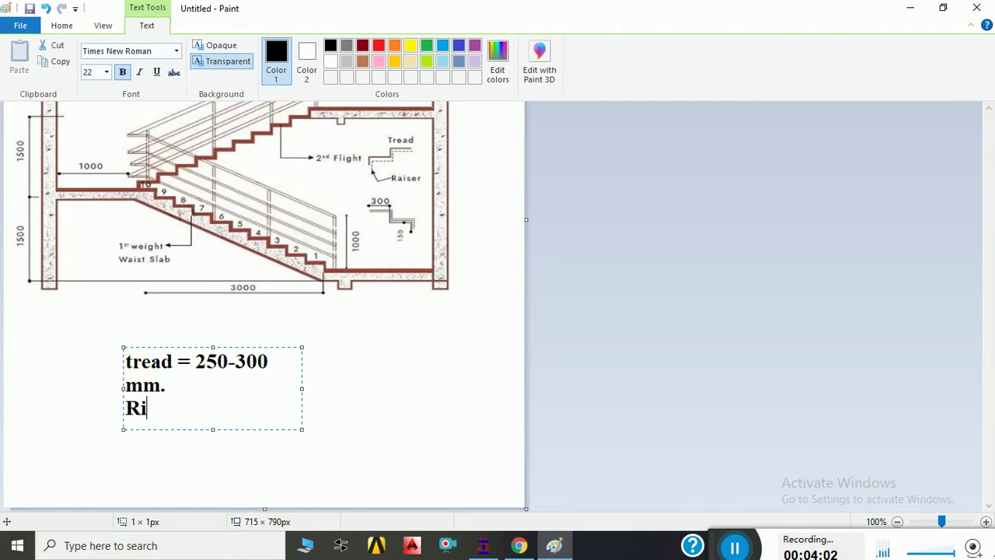
type("se")
key("BackSpace")
type("=")
type(" 150-20")
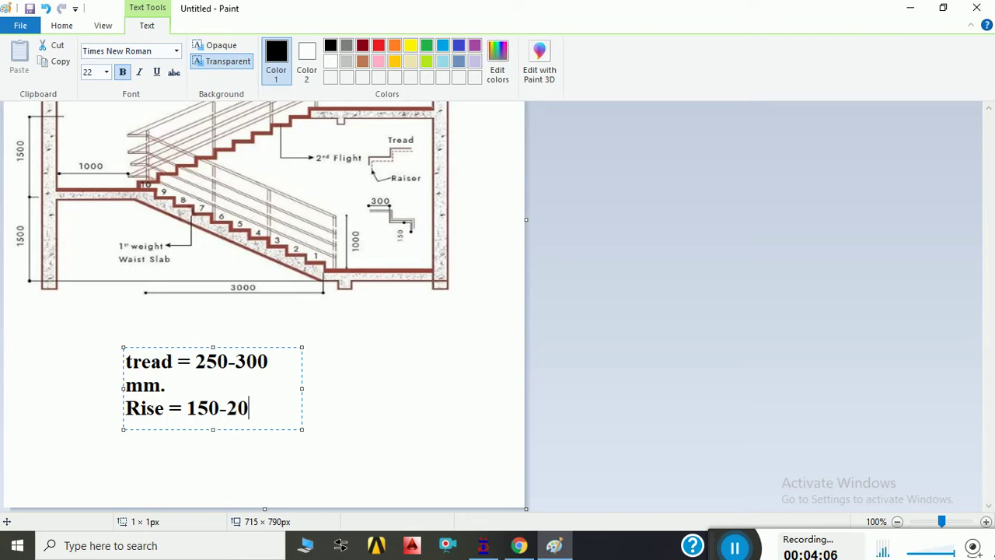
type("0 mm.")
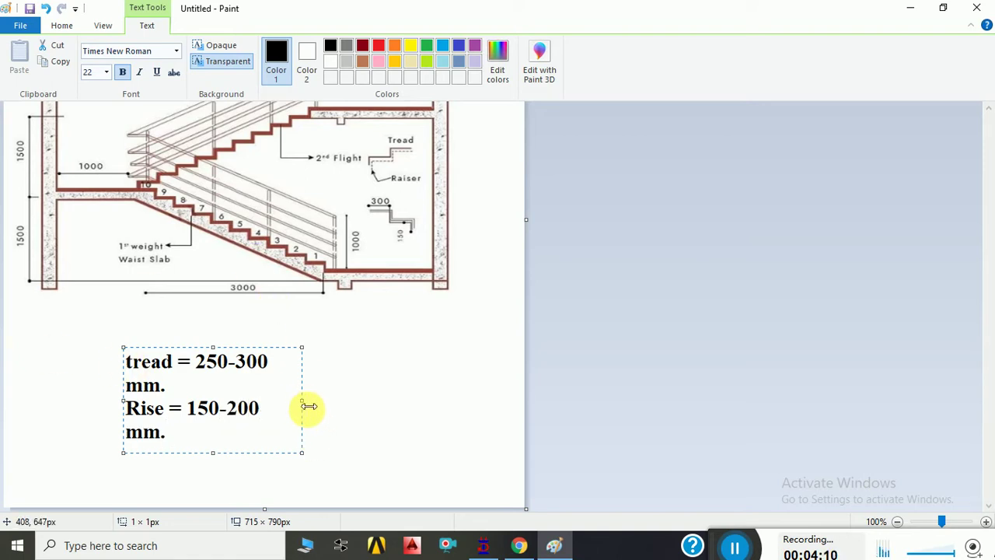
left_click_drag(308, 405, 373, 400)
left_click(416, 388)
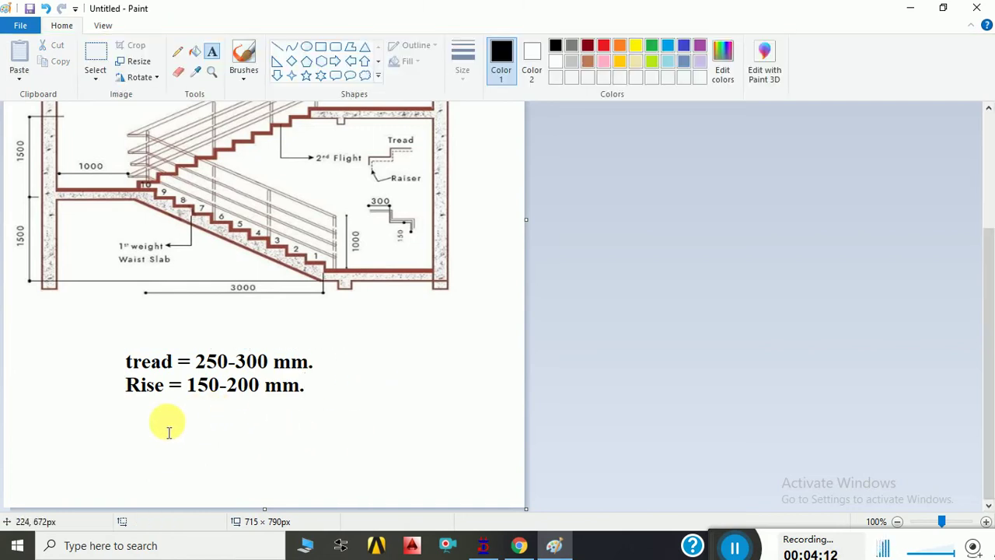
Step: Write 'Floor ht. = 3 m' and 'Flight of each landing 3/2 = 1.5 m.' beneath the Rise line
left_click(123, 419)
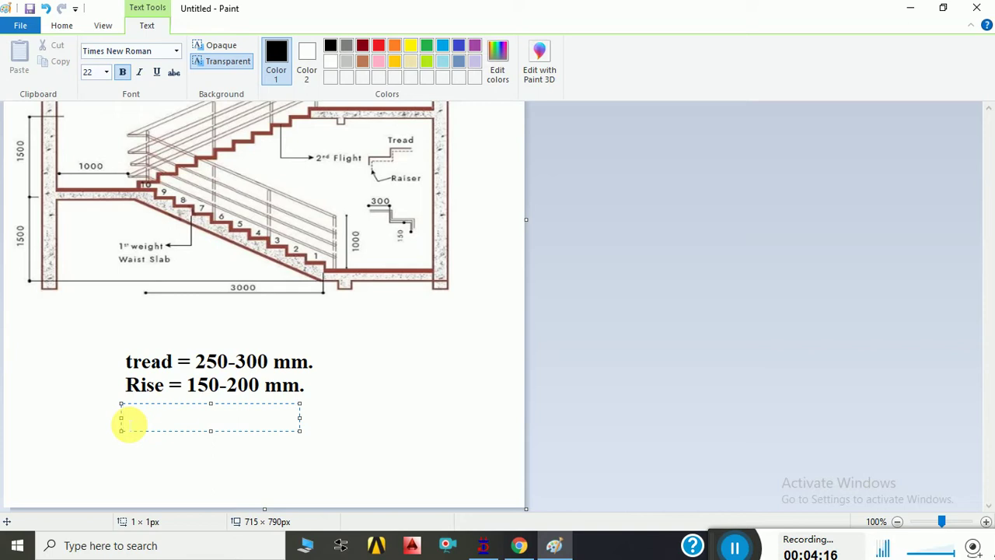
type("Floor h")
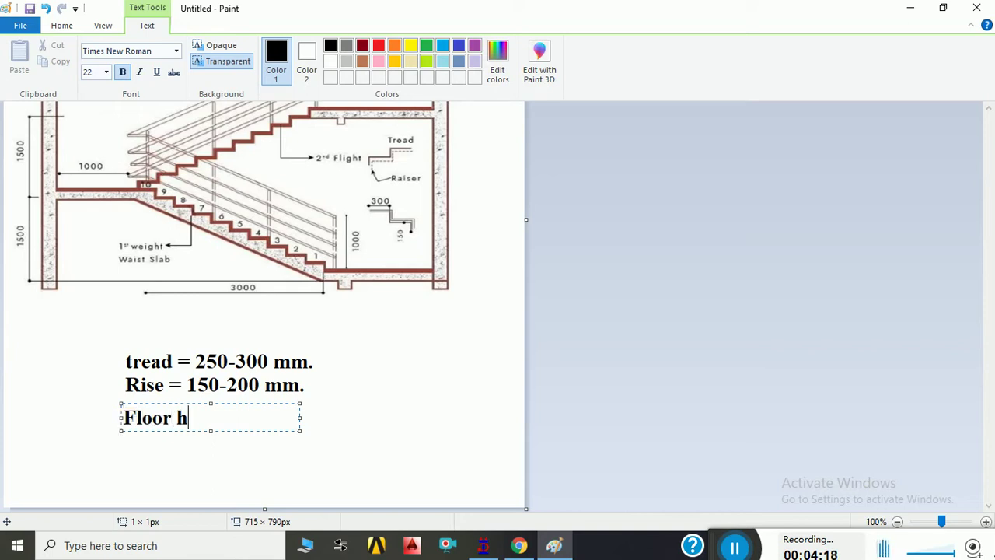
type("t. = 3 ")
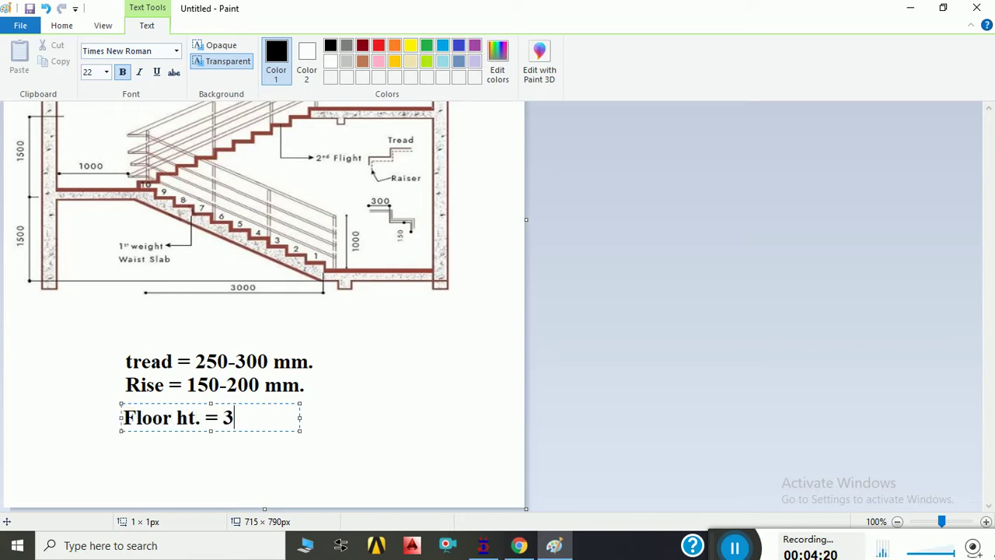
type("m.")
key("Return")
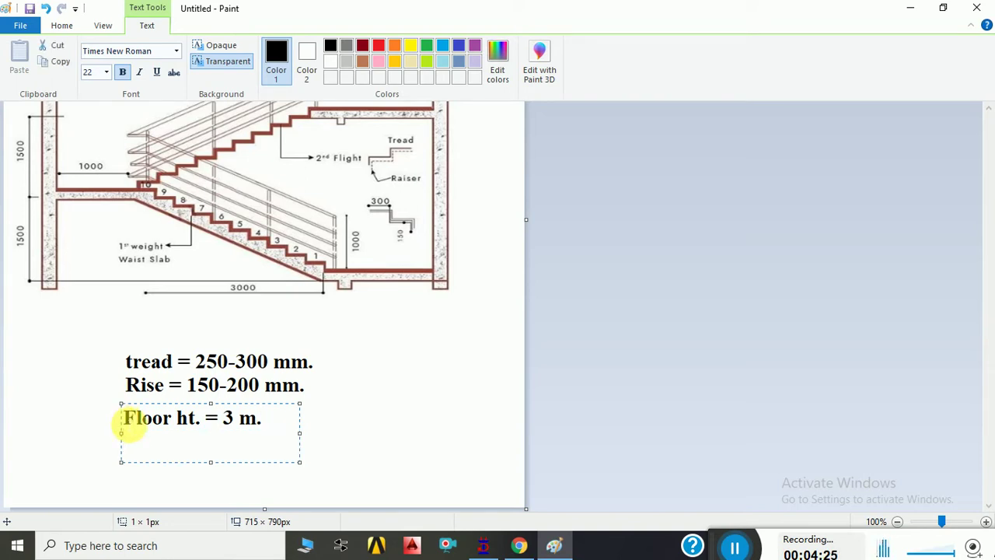
type("Flight of ")
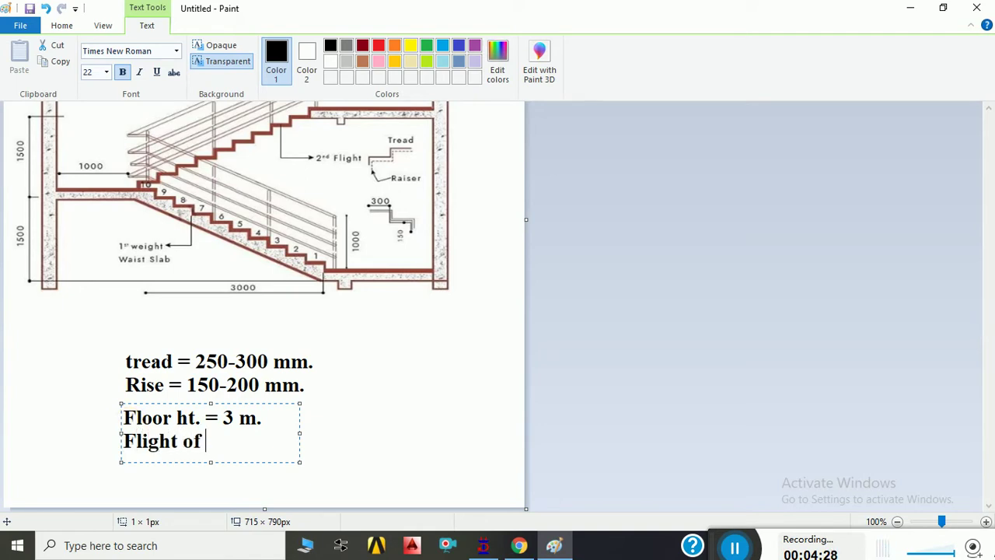
type("each lan")
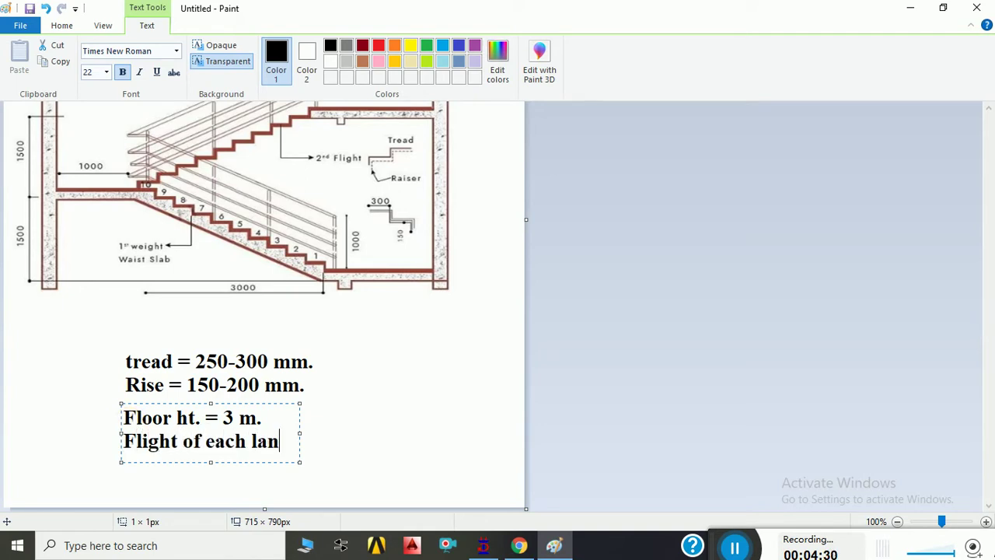
type("ding - 3")
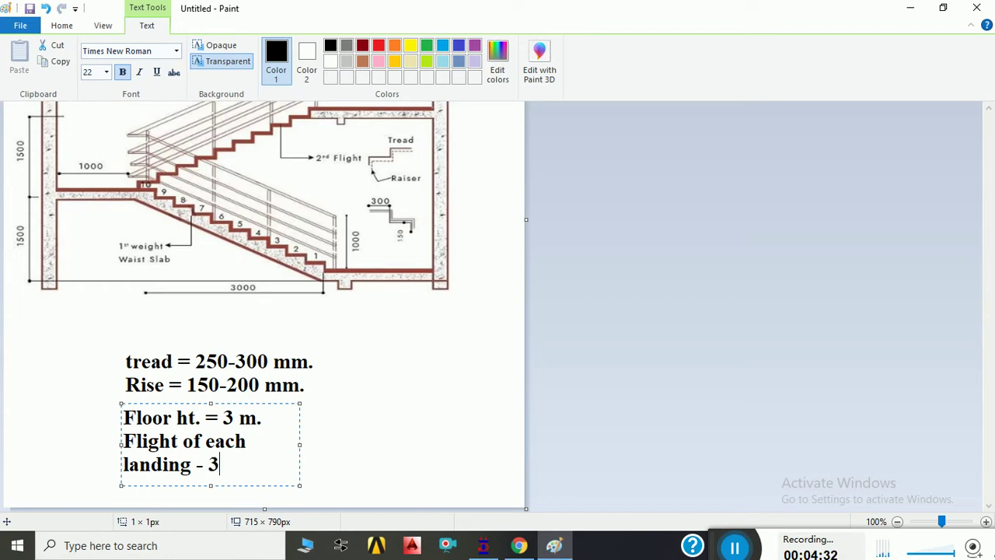
key("BackSpace")
key("BackSpace")
key("BackSpace")
type("=3/2 = ")
type("1.5 ")
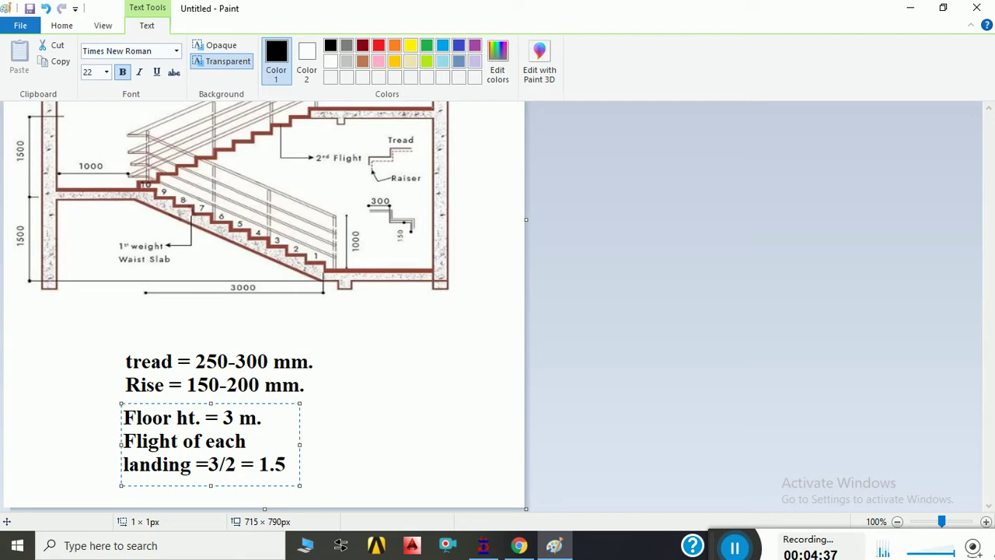
type("m.")
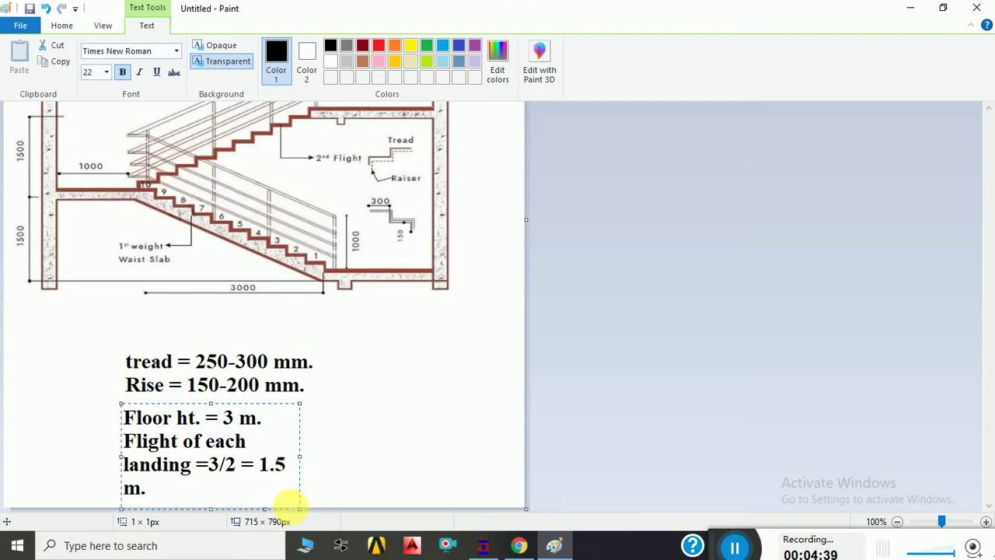
left_click_drag(300, 457, 337, 459)
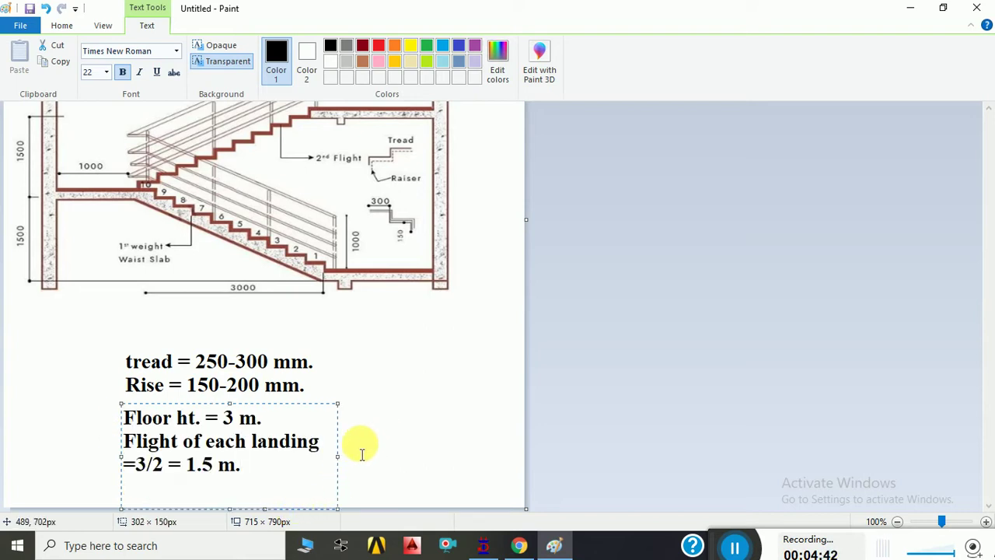
left_click(344, 459)
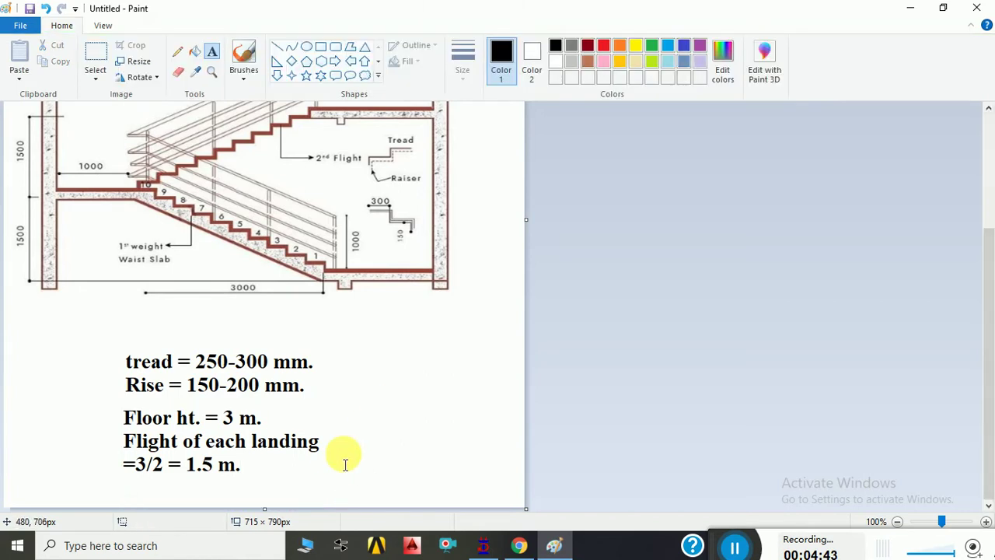
left_click(244, 469)
left_click(125, 494)
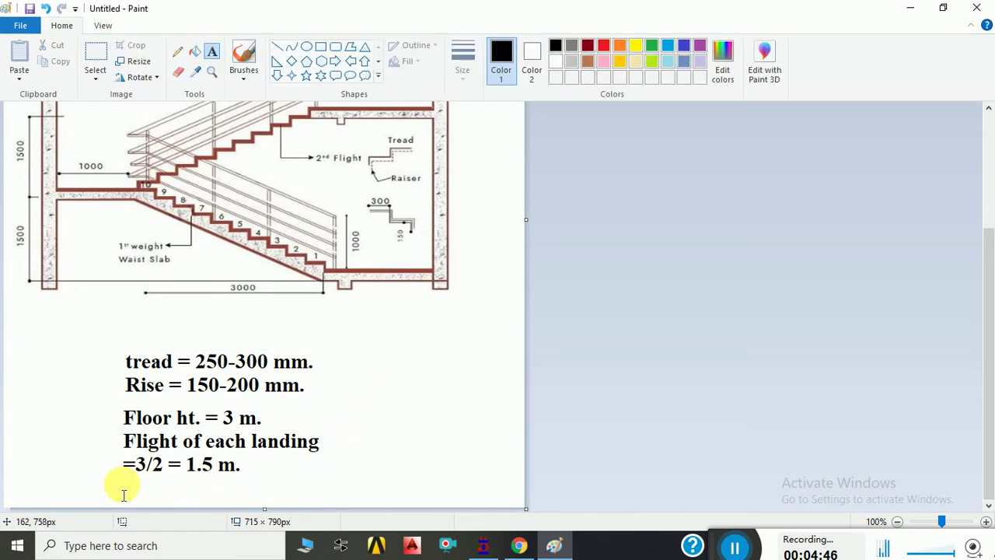
Step: Write the line 'Nos. of riser 1.5/0.15' at the bottom of the notes
left_click(123, 494)
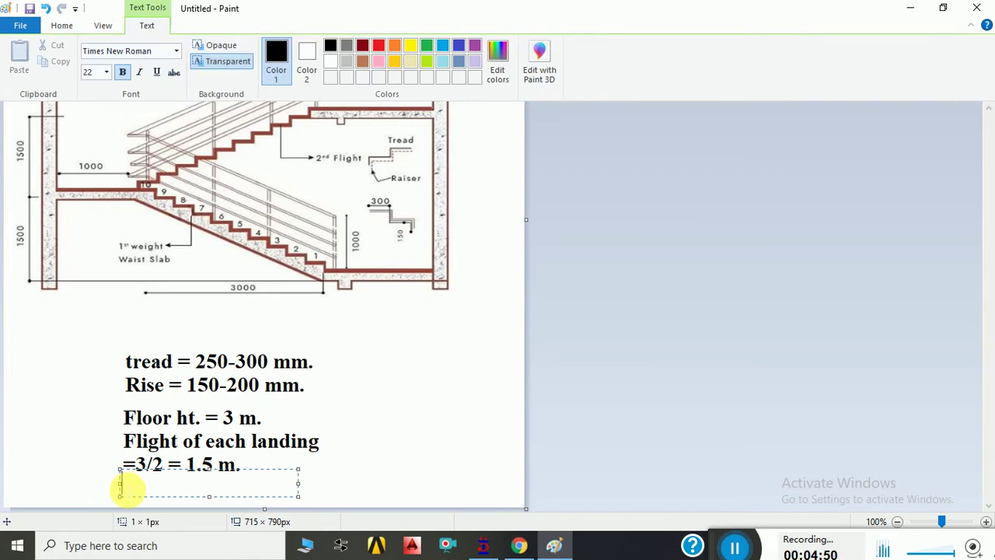
type("R")
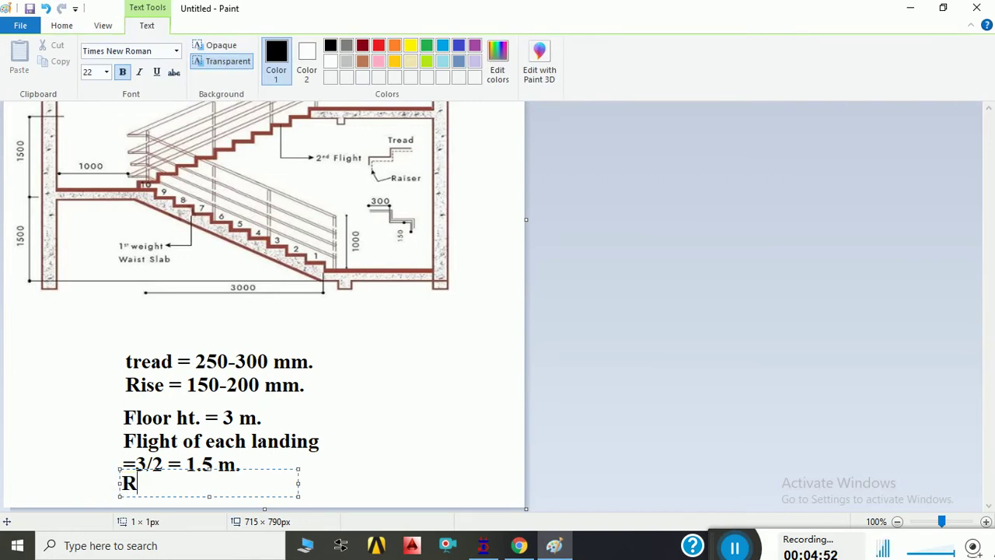
type("i")
key("BackSpace")
key("BackSpace")
type("Nos.")
type(" od")
key("BackSpace")
key("BackSpace")
type("f")
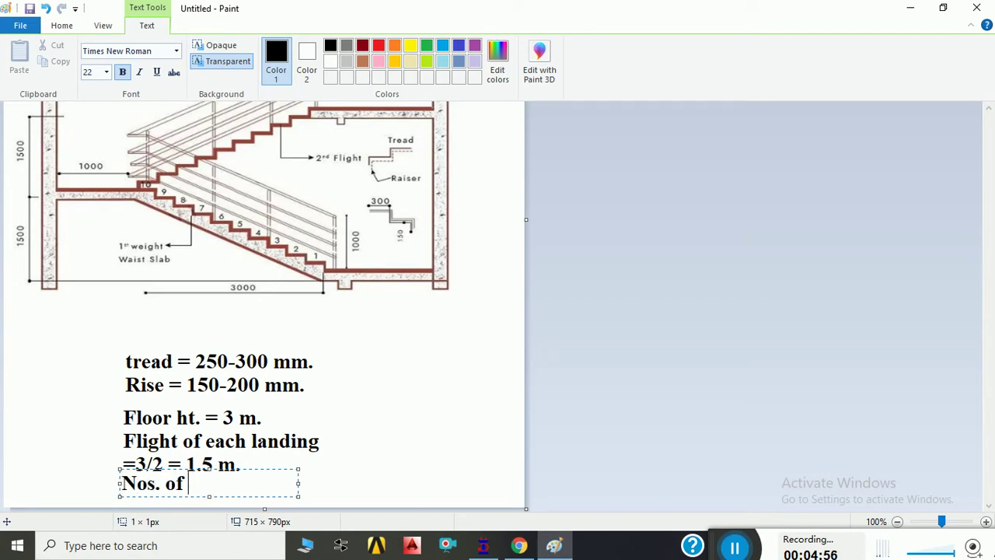
type(" riser ")
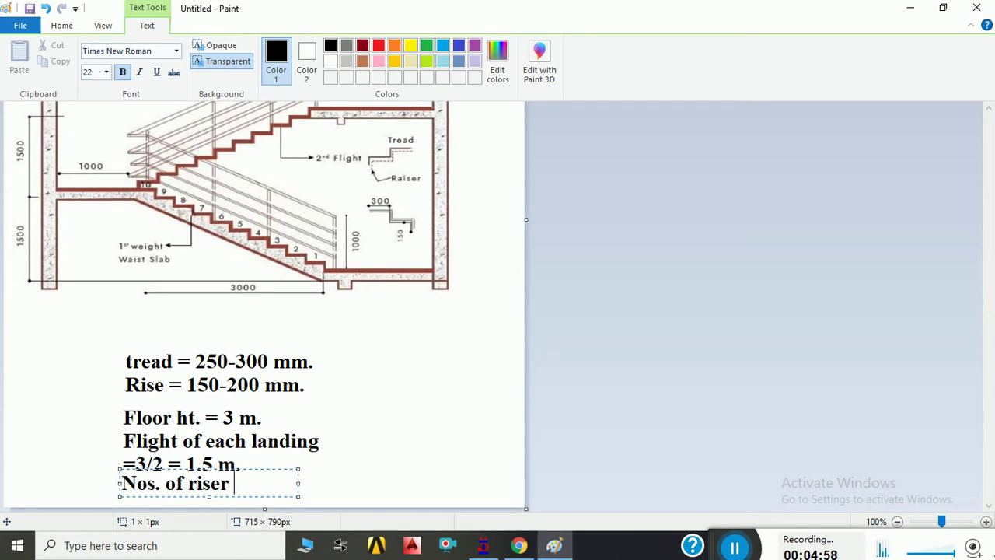
type("= 1.5")
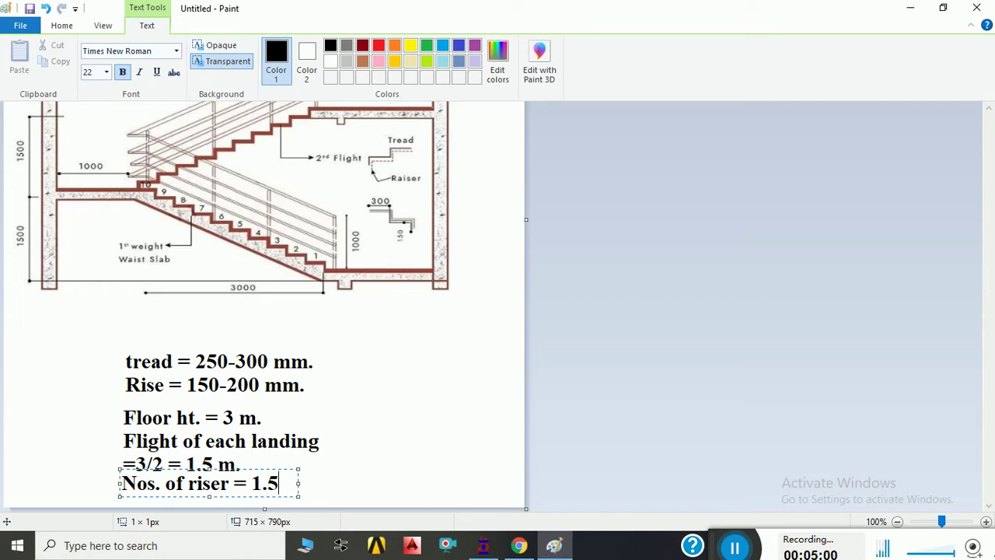
type("/")
type("0.15")
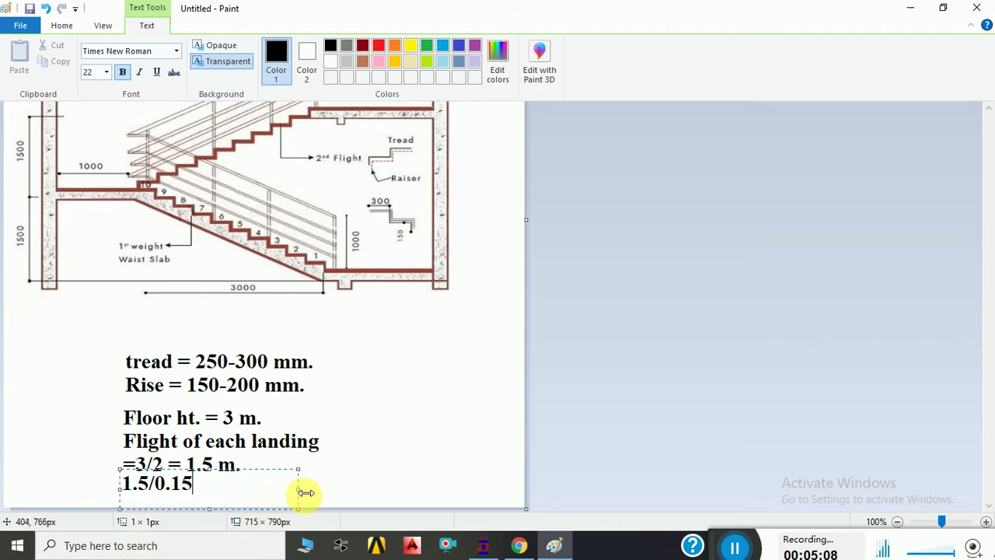
left_click_drag(305, 492, 364, 491)
type("Nos. of riser =")
left_click(317, 393)
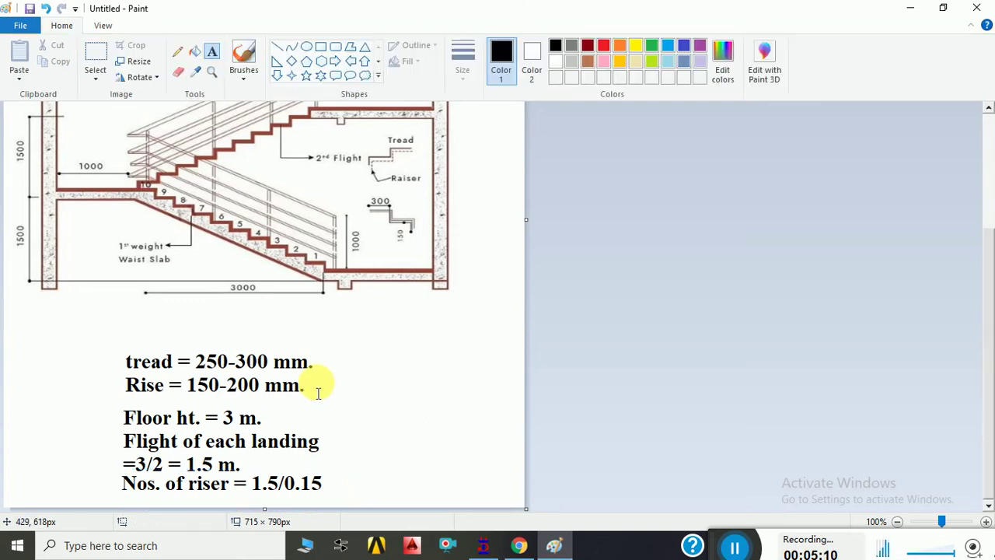
Step: Add '= 0.15 m.' beside the Rise line and '= 0.25 m.' beside the tread line
left_click(317, 373)
type("= ")
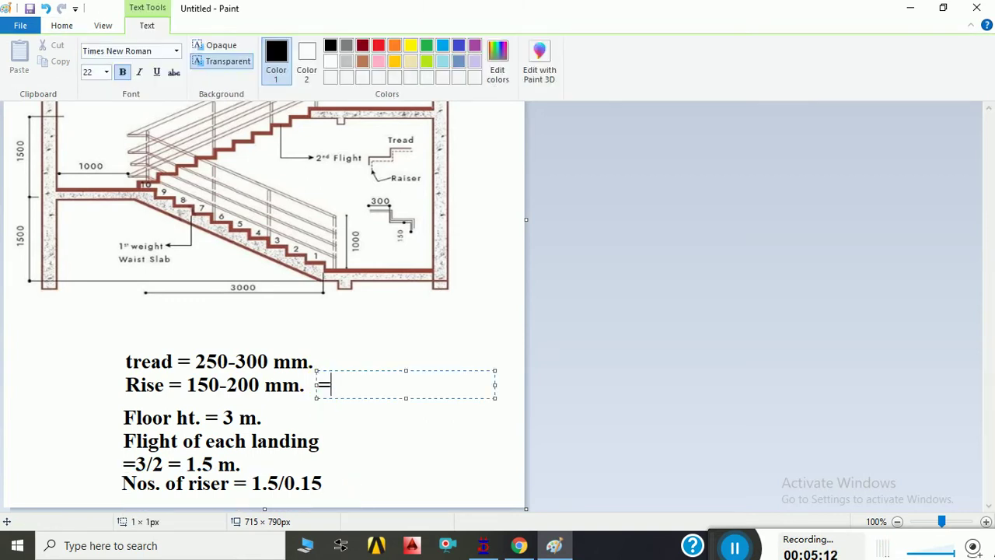
type("0.15 ")
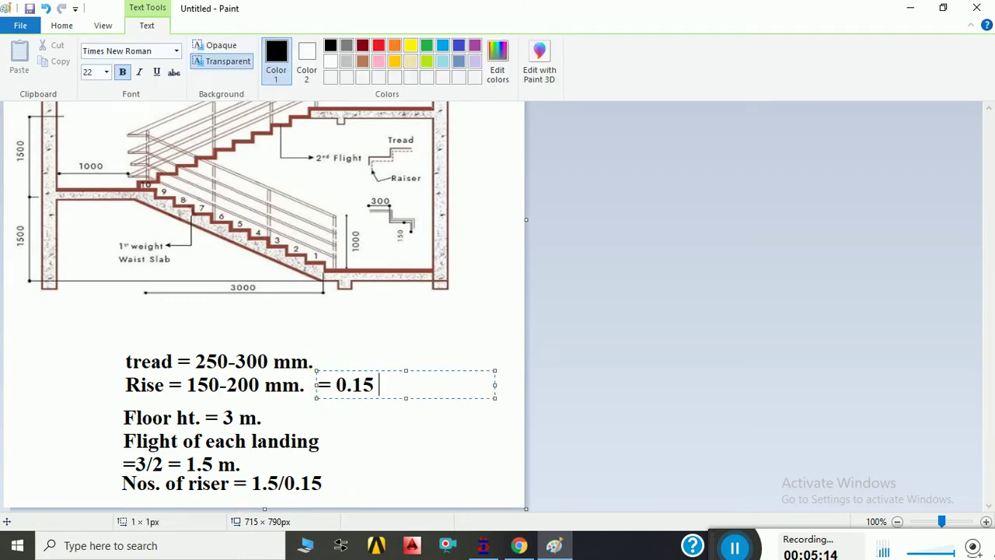
type("m.")
left_click(321, 365)
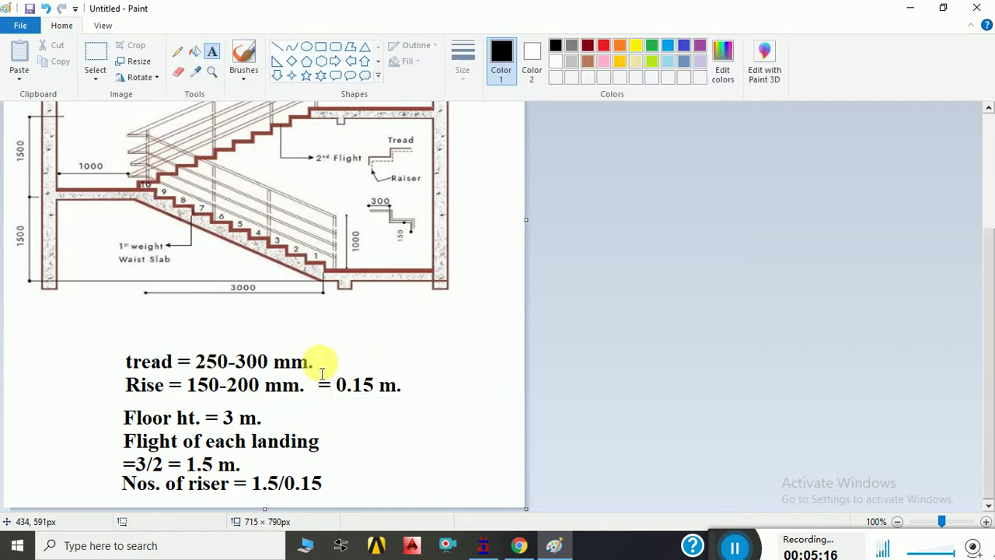
left_click(321, 361)
type("= 0")
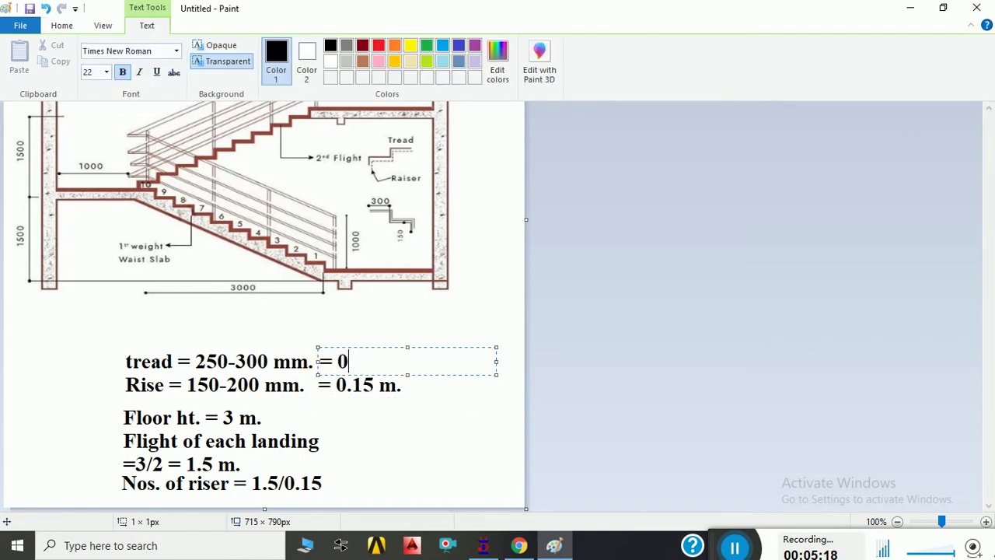
type(".25 m.")
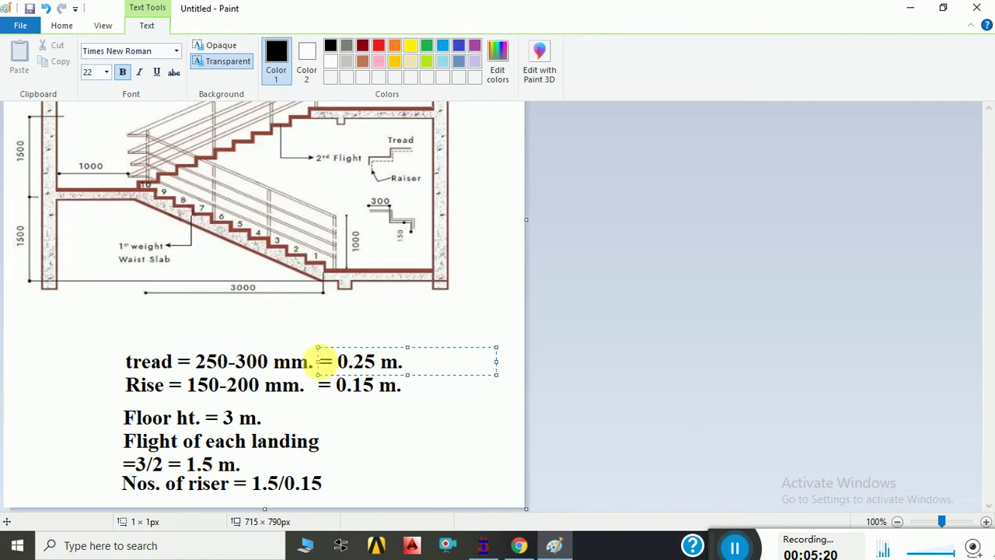
left_click(388, 445)
Step: Append '= 10 steps' to the right of the 1.5/0.15 riser formula
left_click(373, 471)
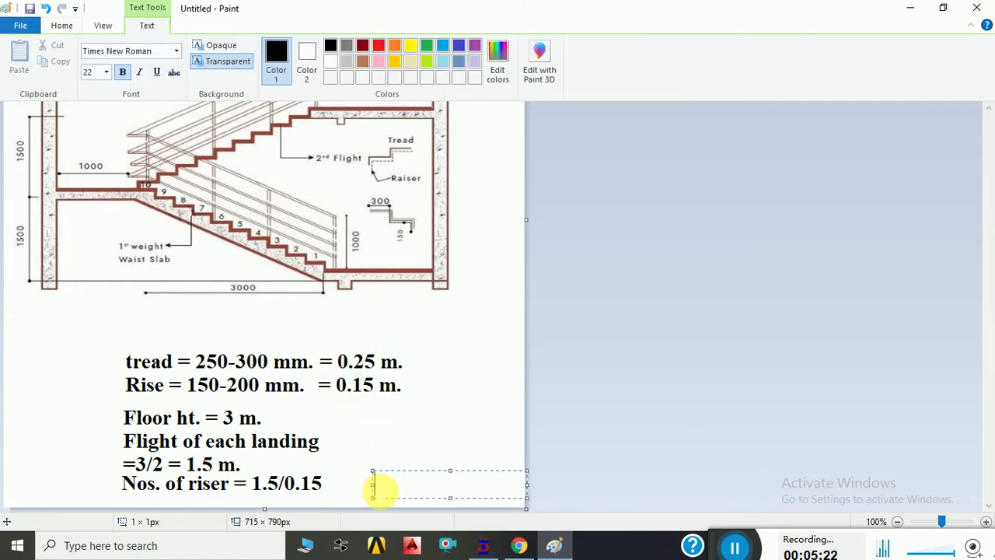
left_click(344, 495)
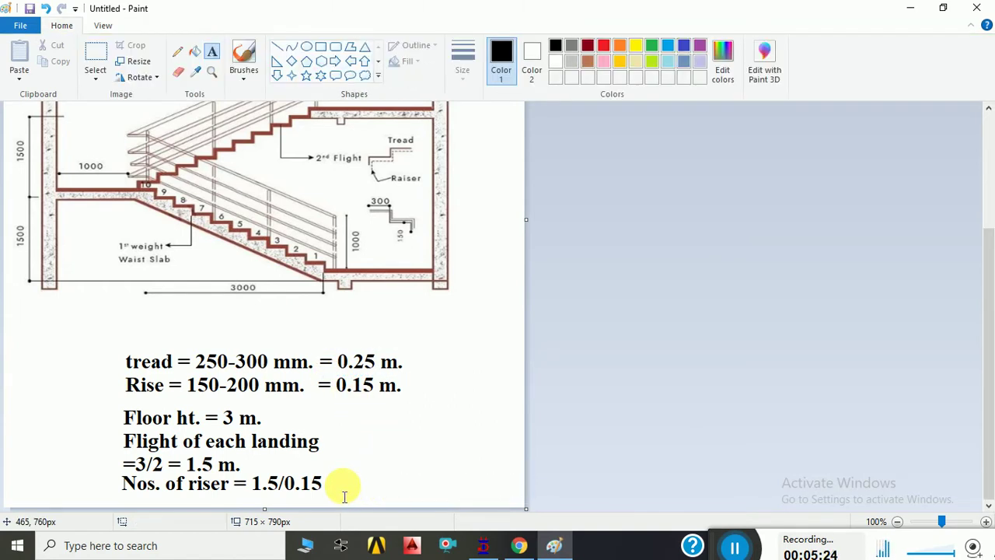
left_click(342, 474)
type("= ")
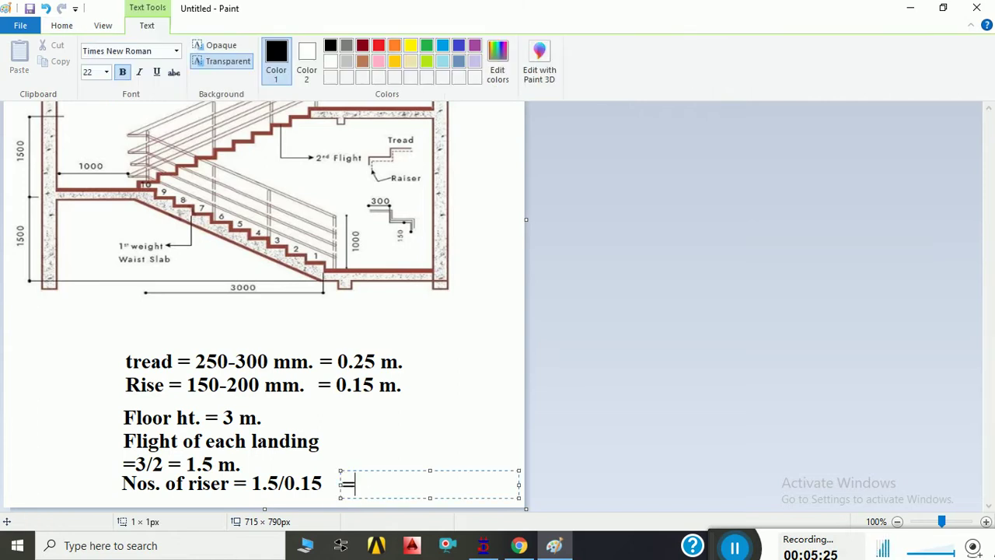
type("10 st")
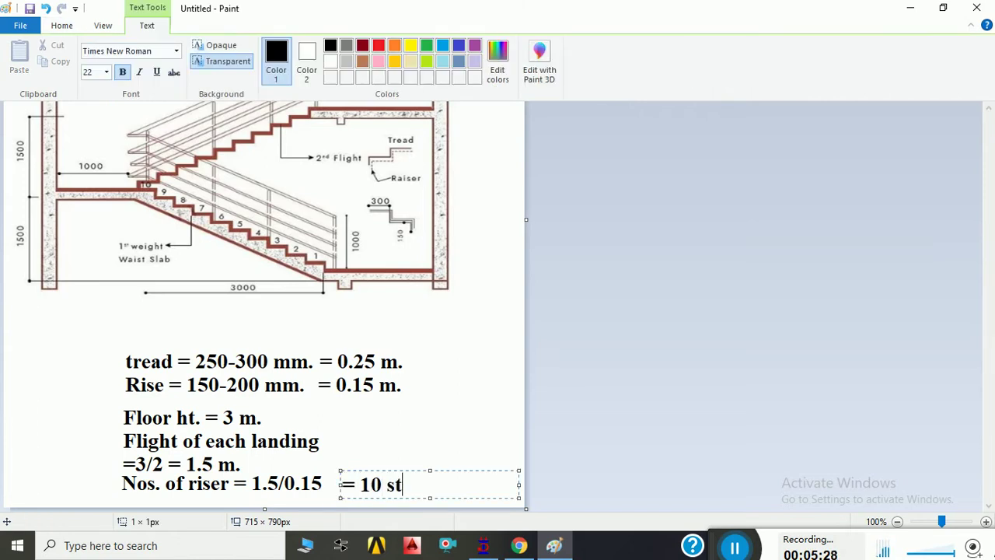
type("eps")
left_click(342, 488)
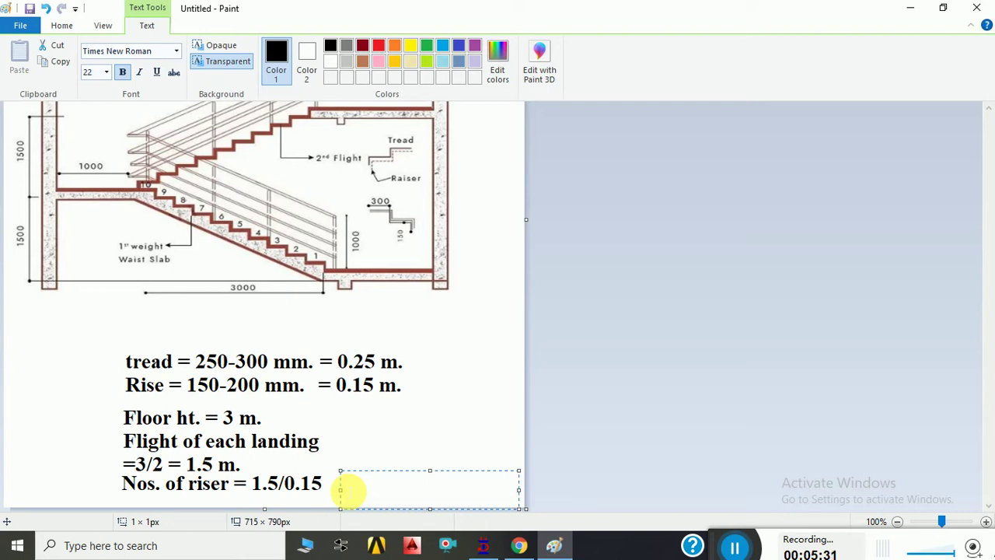
type("10")
key("BackSpace")
type("=")
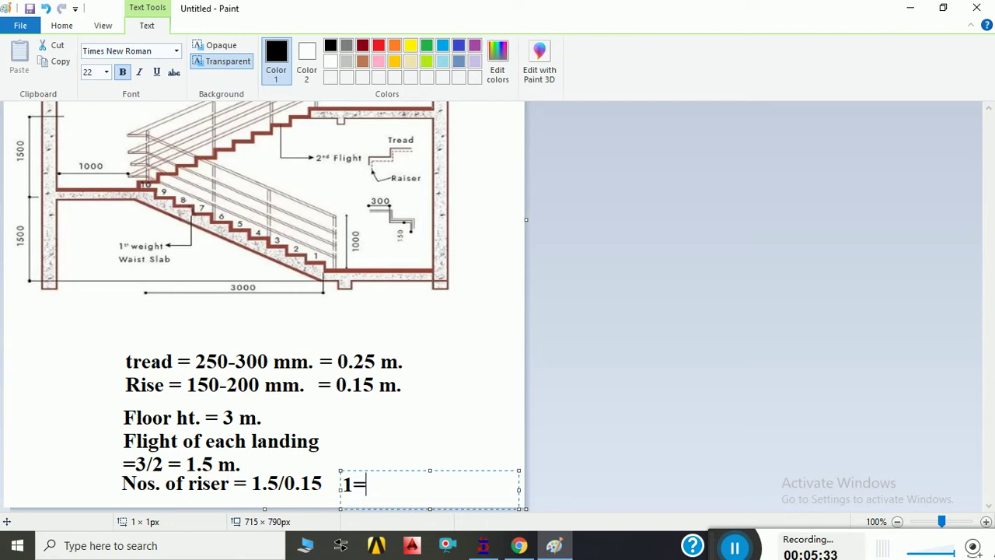
key("BackSpace")
key("BackSpace")
type("= 1")
type("0 steps")
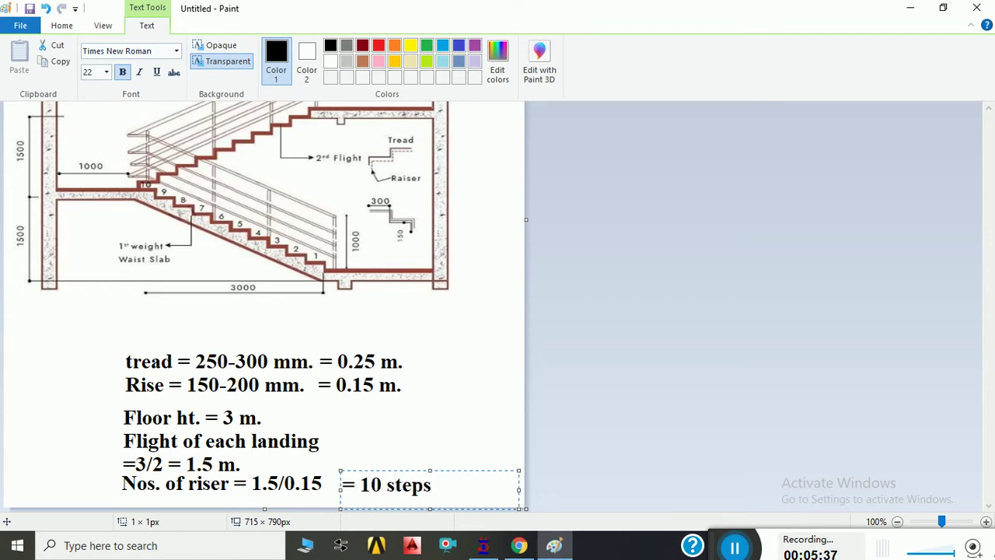
left_click(391, 436)
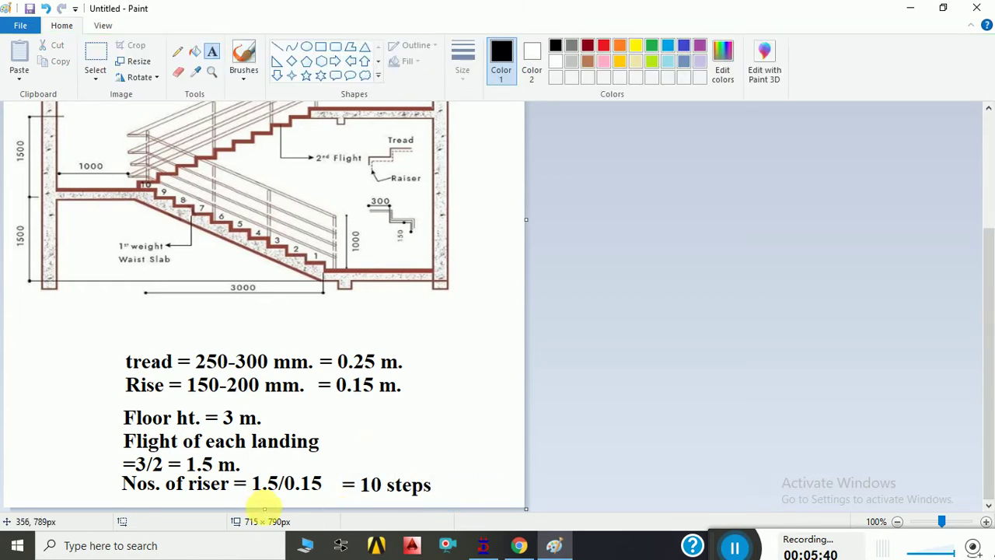
Step: Extend the canvas downward and write 'Nos. of tread = 10-1=9' under the riser count
left_click_drag(264, 509, 264, 559)
scroll(342, 400, "down", 1)
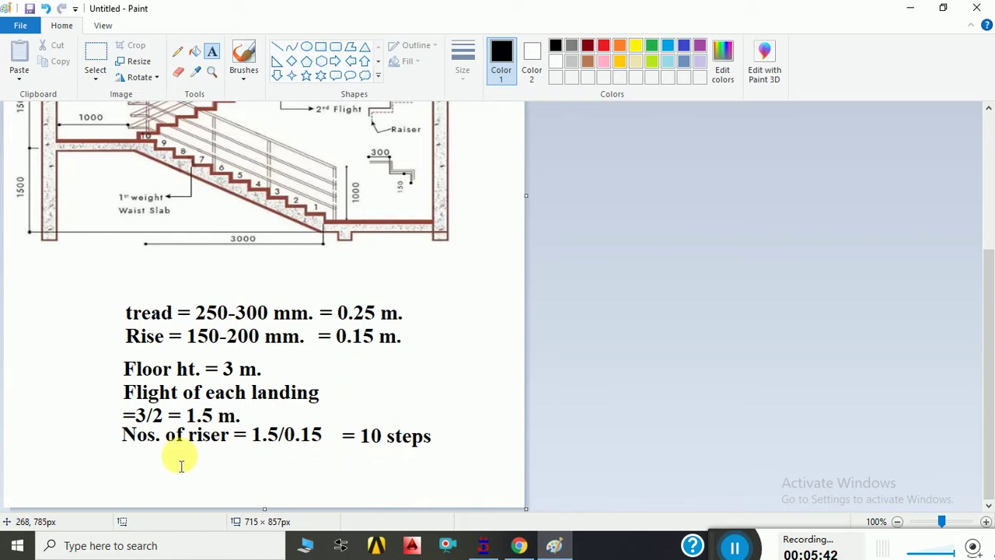
left_click(126, 438)
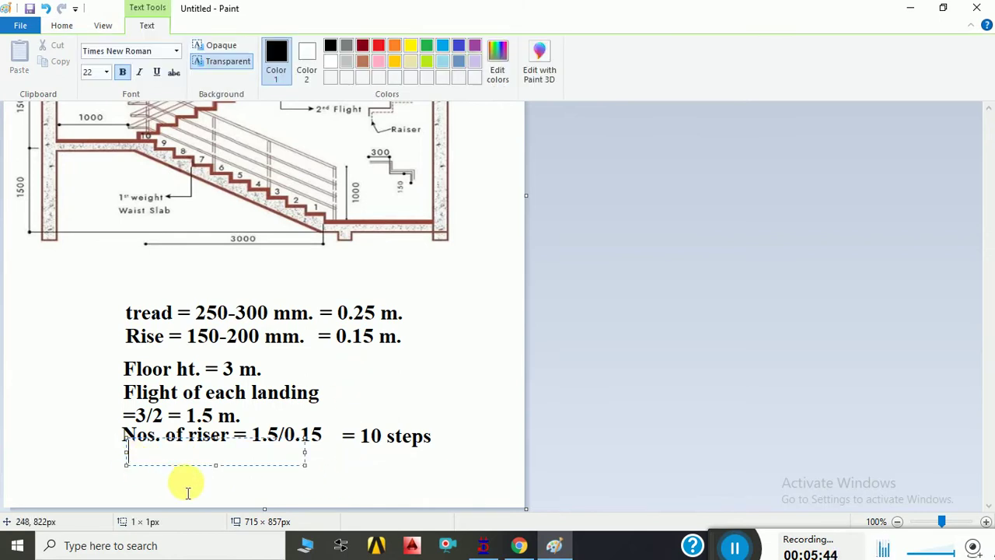
left_click(137, 467)
left_click(119, 457)
type("No")
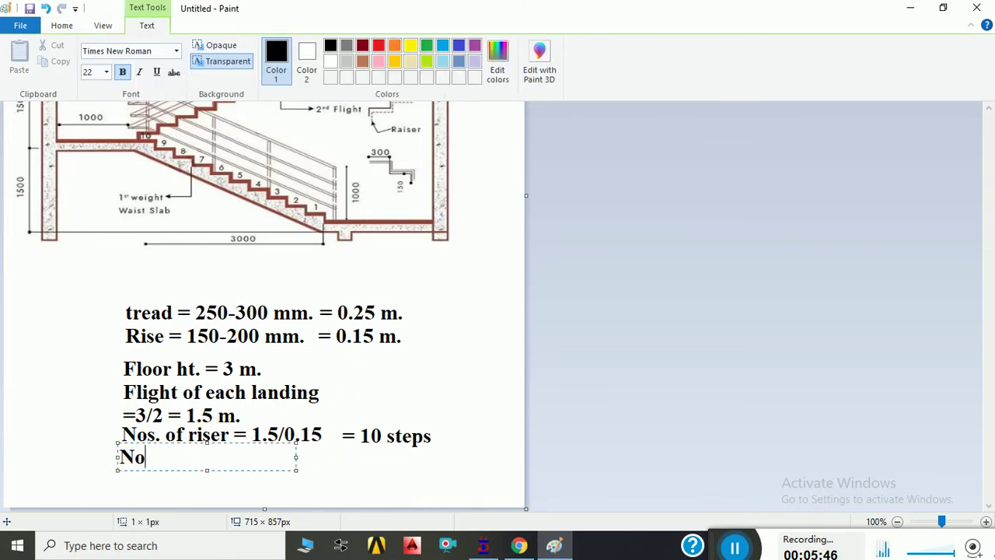
type("s. ")
type("of tra")
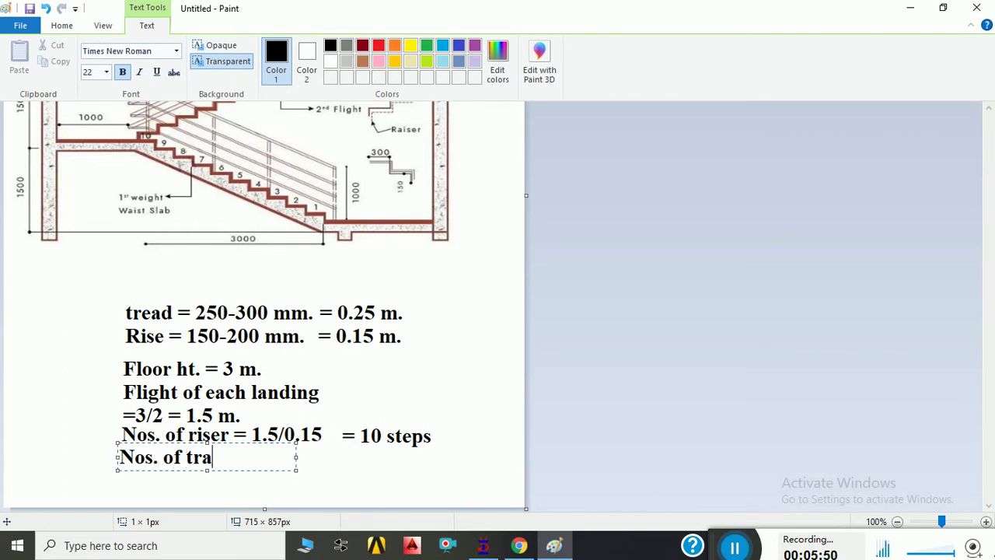
key("BackSpace")
type("ead")
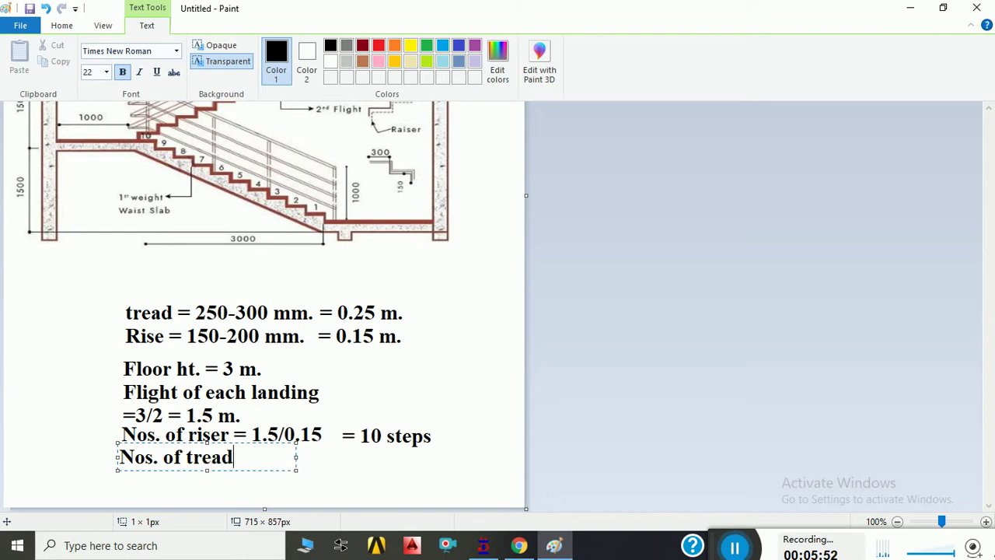
type(" = 10")
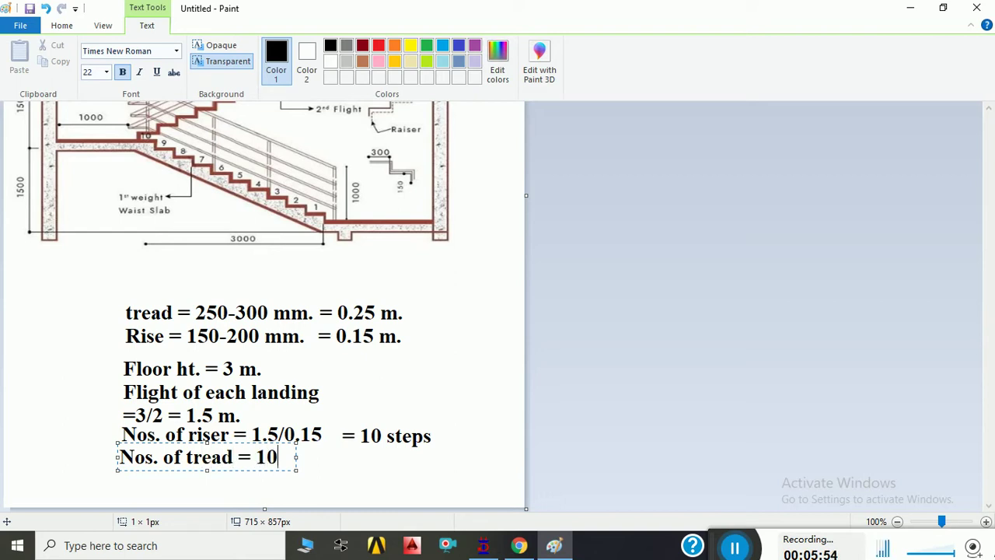
type("-1=")
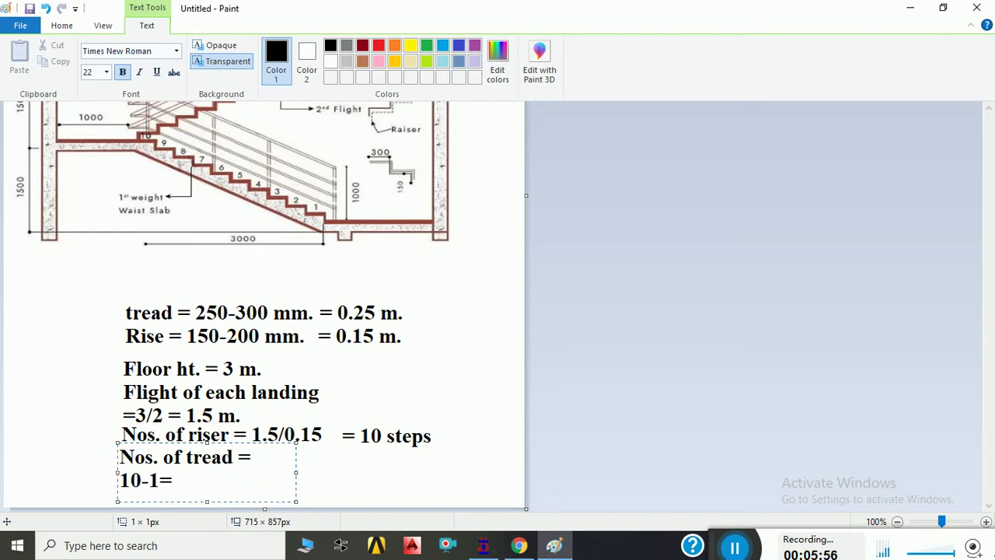
type("9")
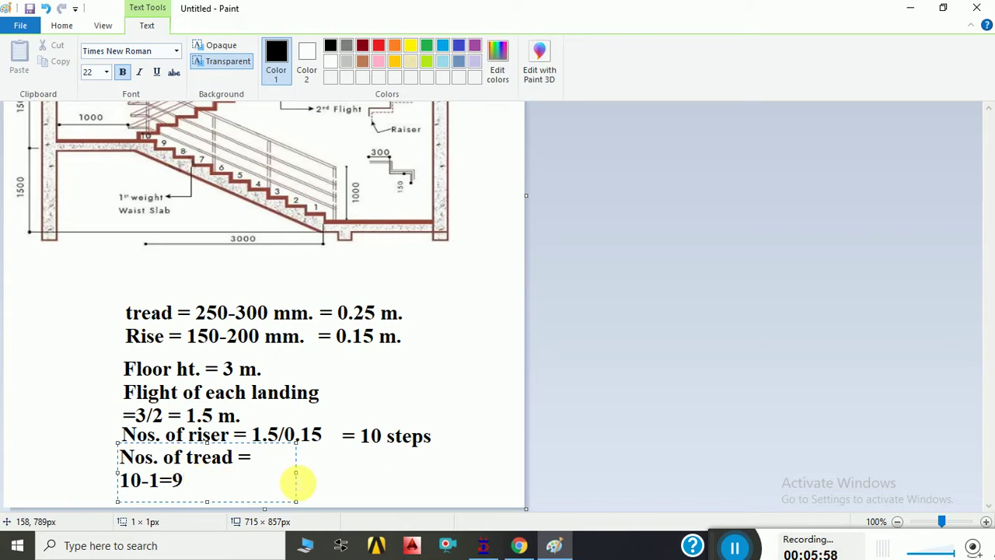
left_click_drag(297, 473, 391, 473)
Step: Write the line 'Going = 9 *0.25 = 2.75 m.' beneath the tread count
left_click(436, 468)
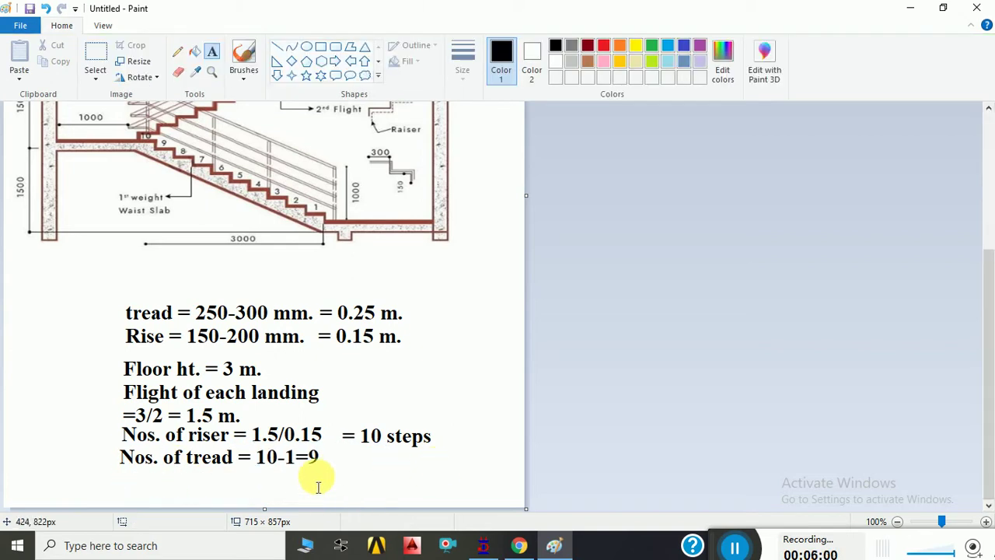
left_click(322, 443)
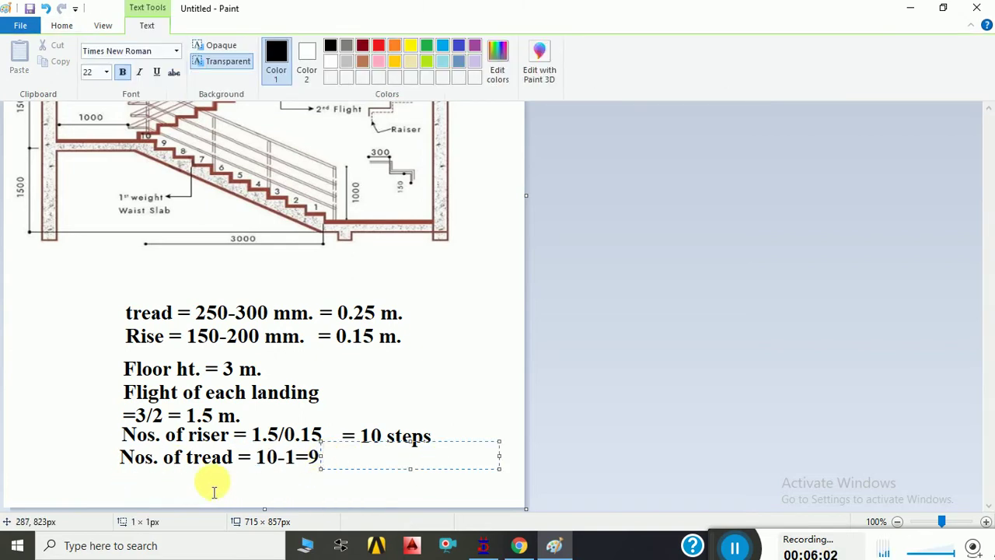
left_click(124, 478)
left_click(122, 466)
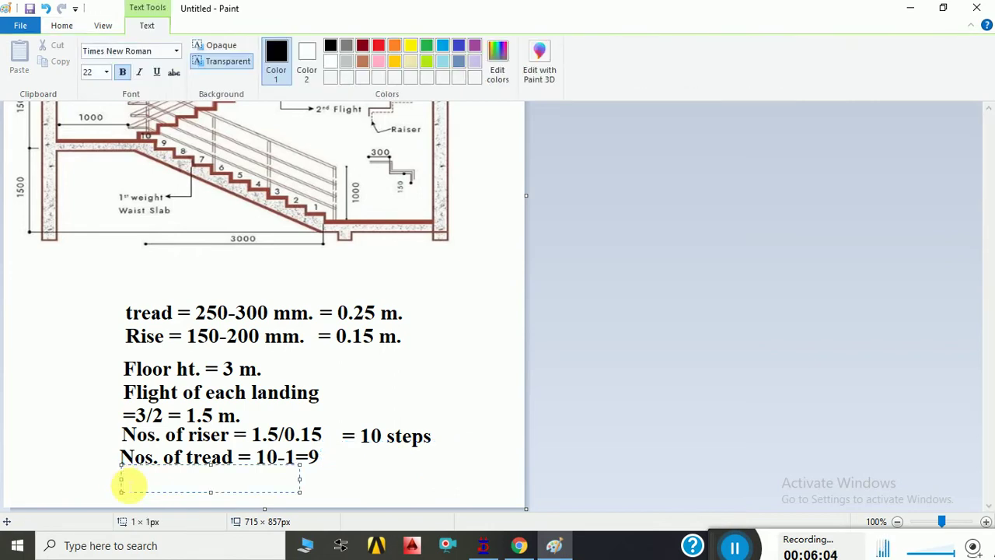
type("Going ")
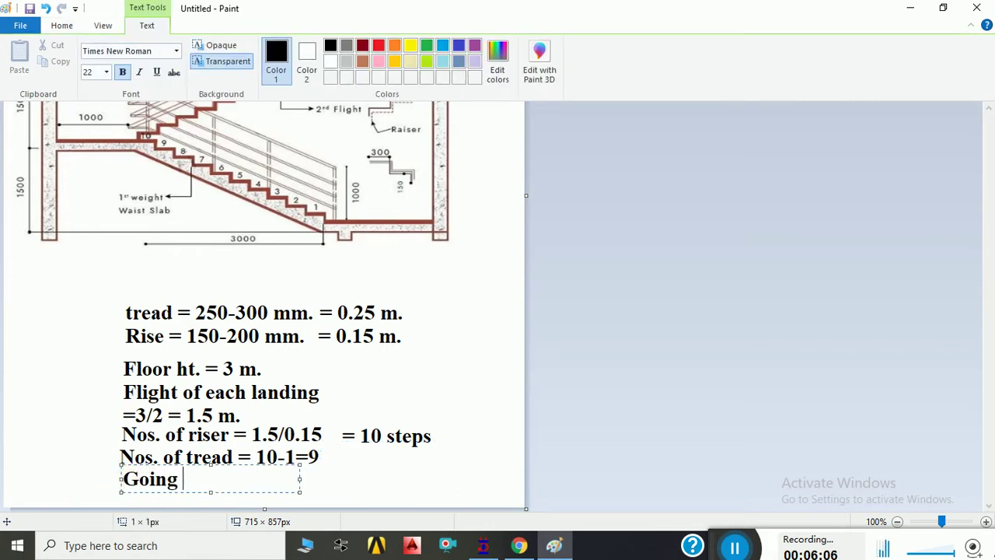
type("= 9 *")
type("0.25")
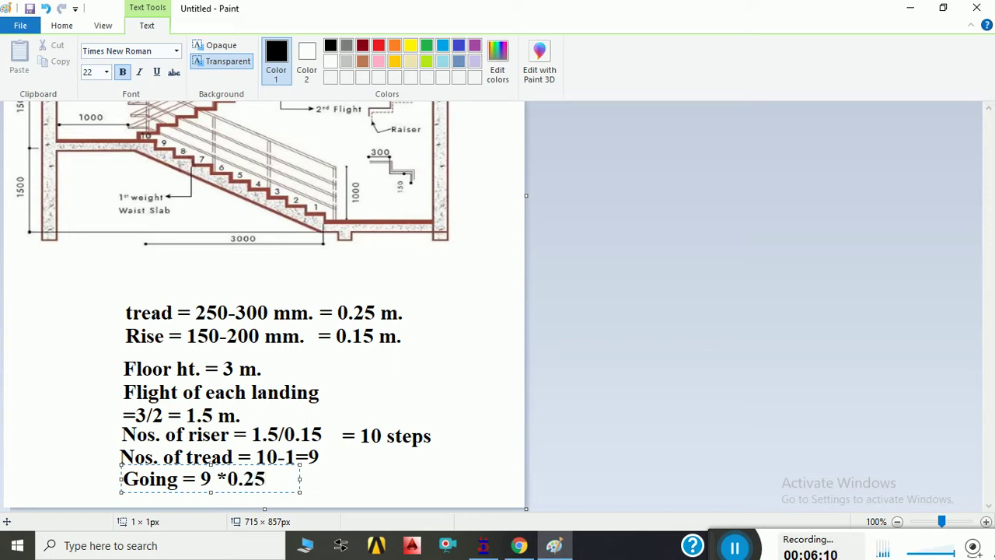
type(" =")
key("ctrl+a")
type("2.7")
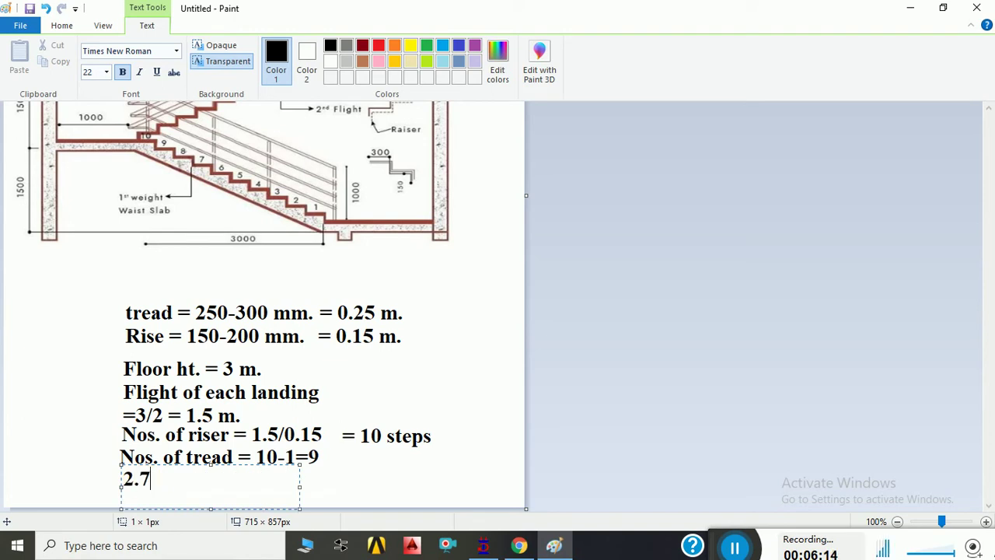
type("5 m.")
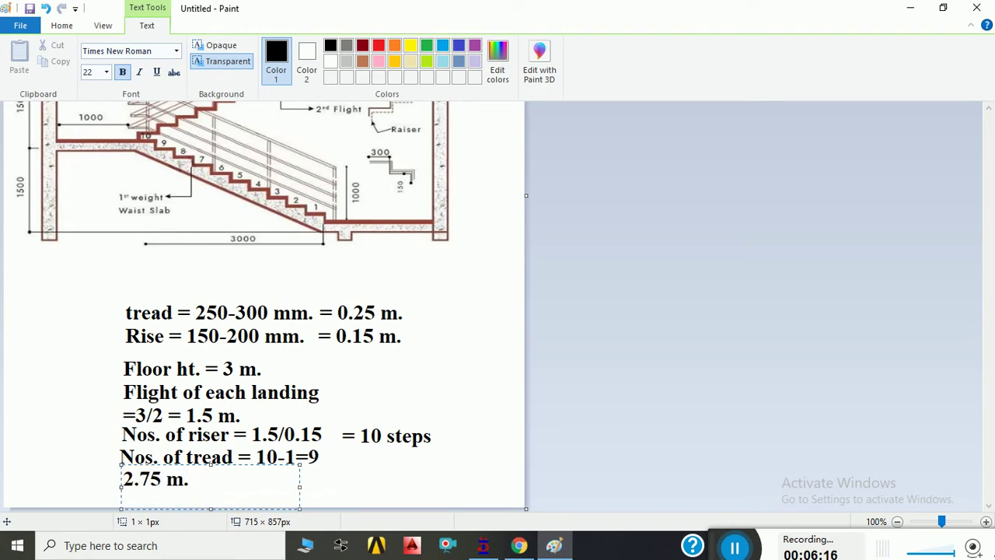
left_click_drag(300, 487, 359, 485)
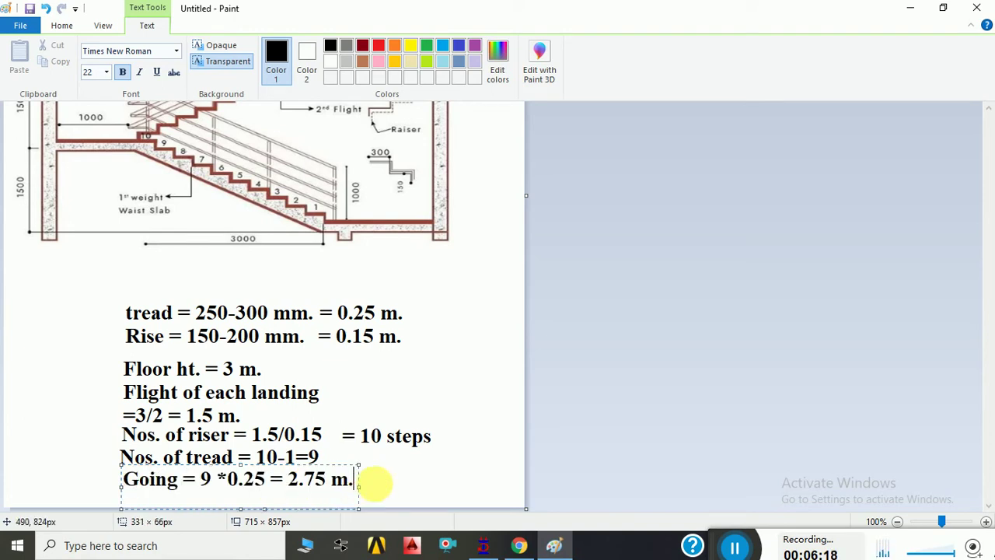
left_click(417, 482)
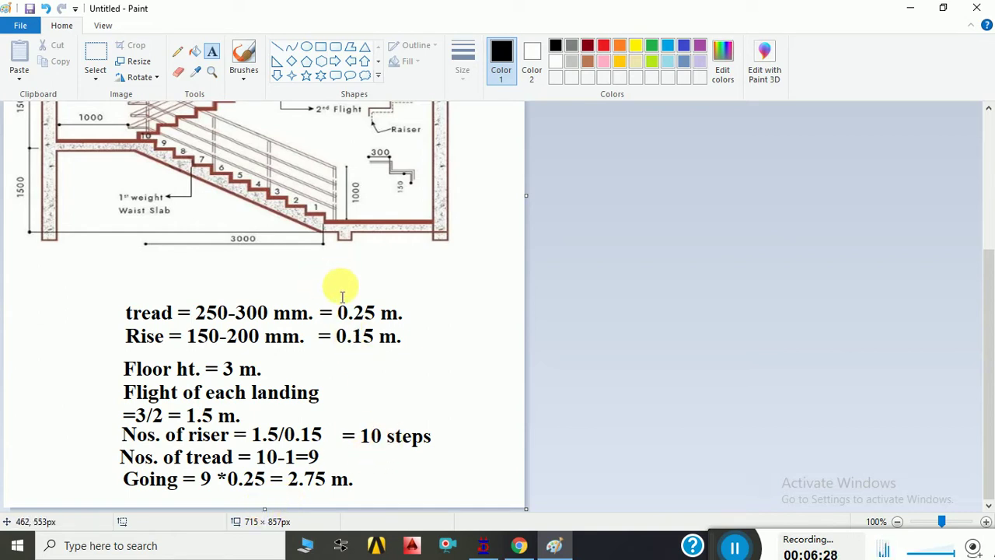
scroll(342, 295, "up", 3)
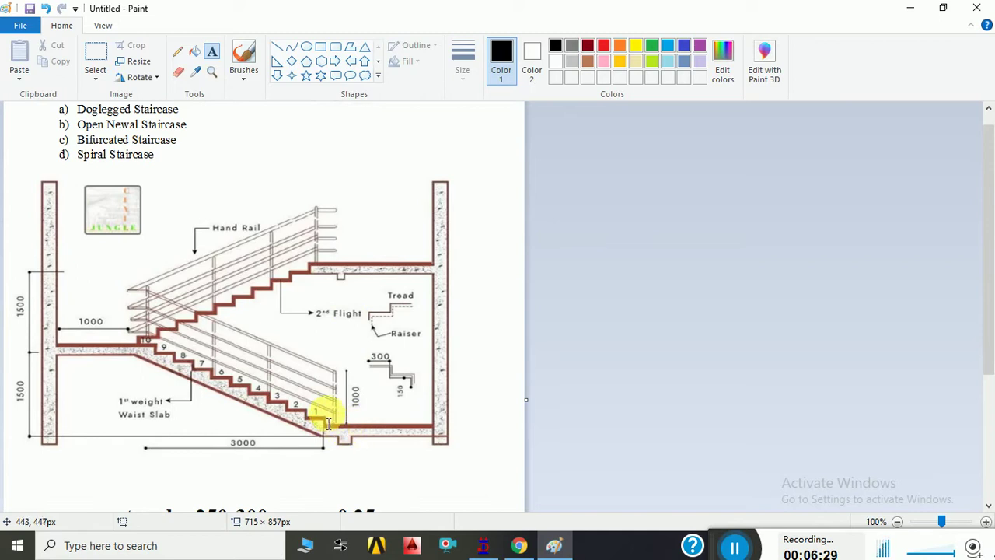
left_click(96, 60)
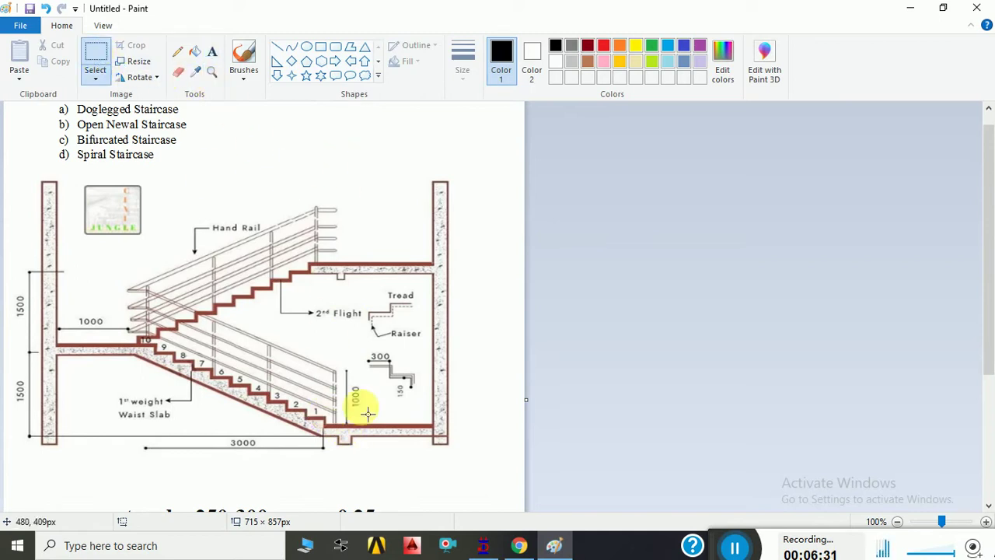
left_click_drag(325, 416, 338, 451)
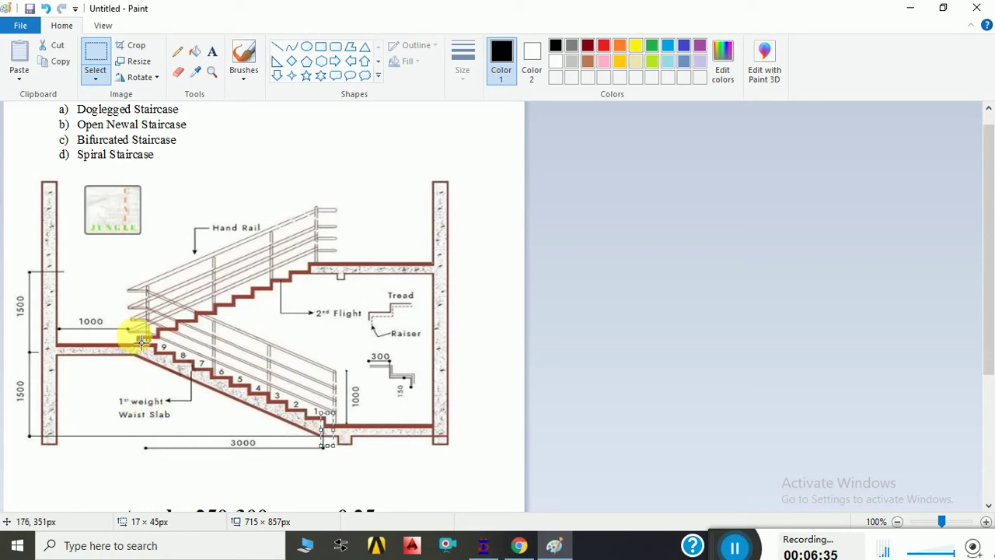
left_click_drag(155, 345, 166, 373)
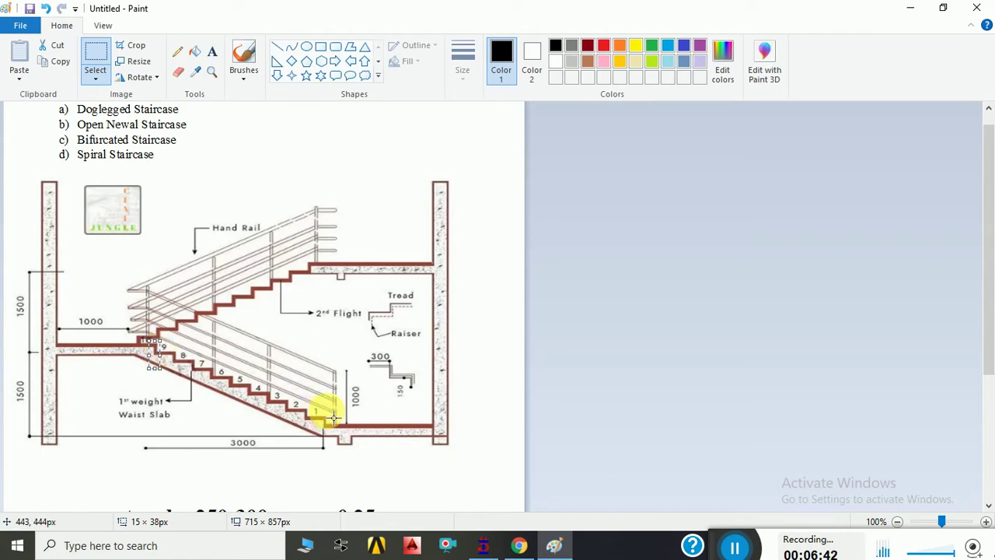
scroll(333, 418, "down", 3)
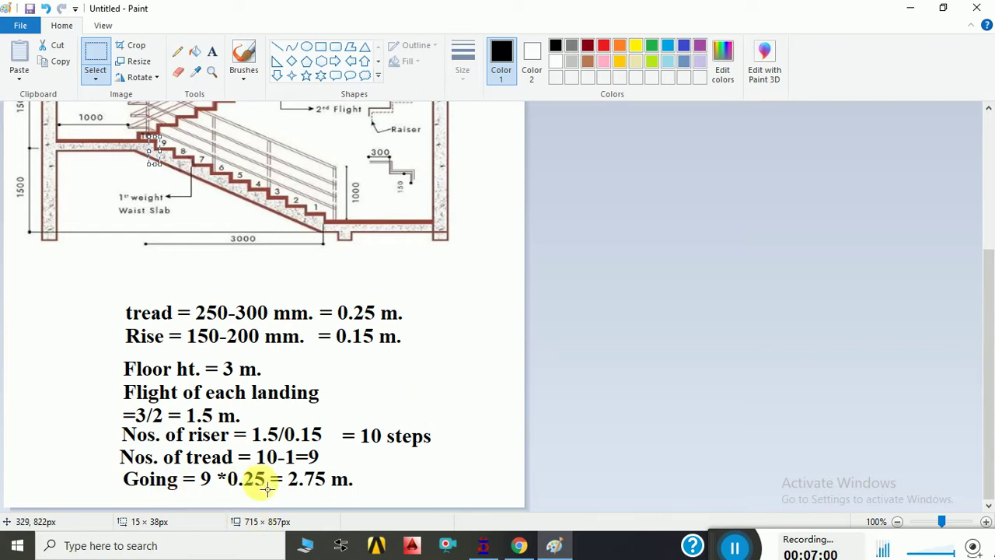
scroll(315, 390, "up", 5)
scroll(303, 392, "down", 3)
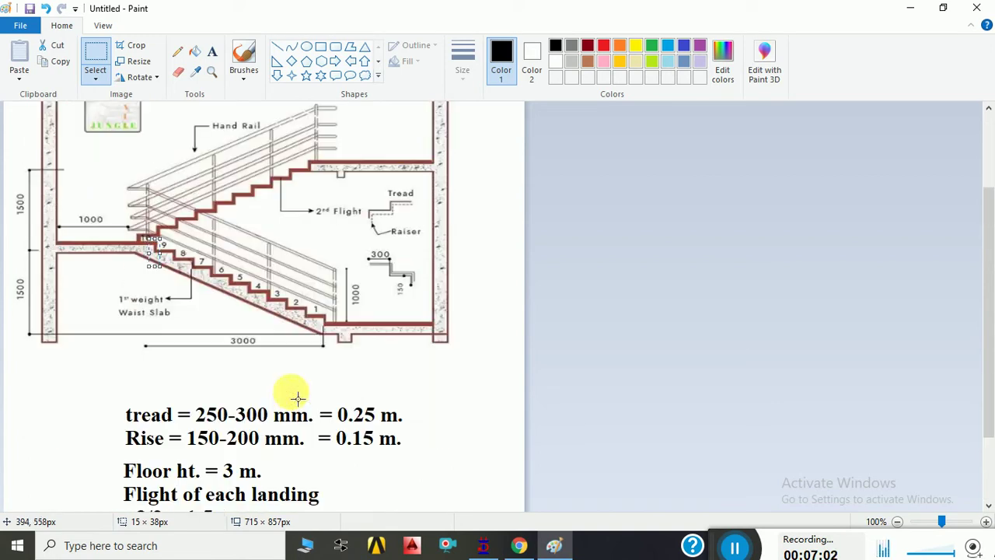
mouse_move(139, 332)
left_mouse_down()
mouse_move(351, 361)
mouse_move(338, 366)
left_mouse_up()
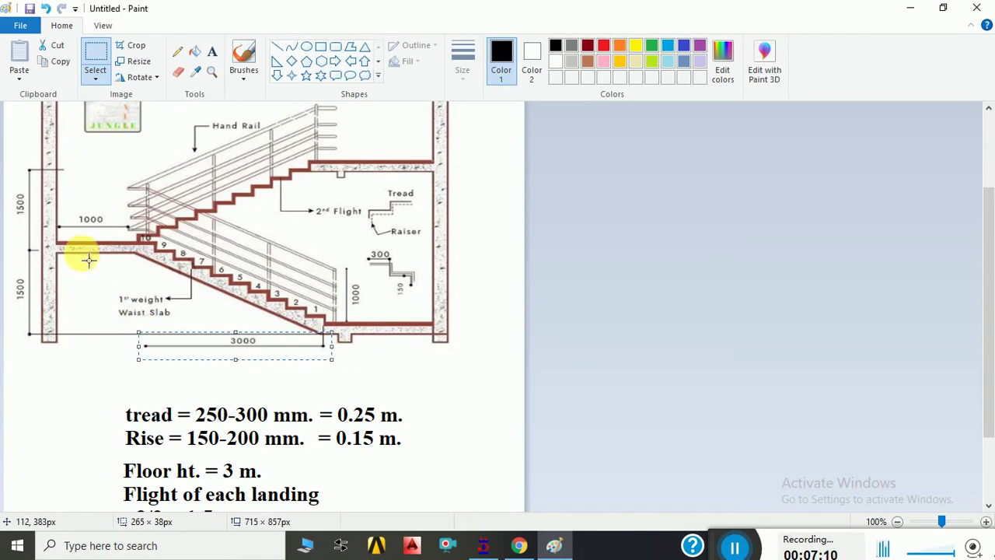
left_click_drag(69, 212, 112, 234)
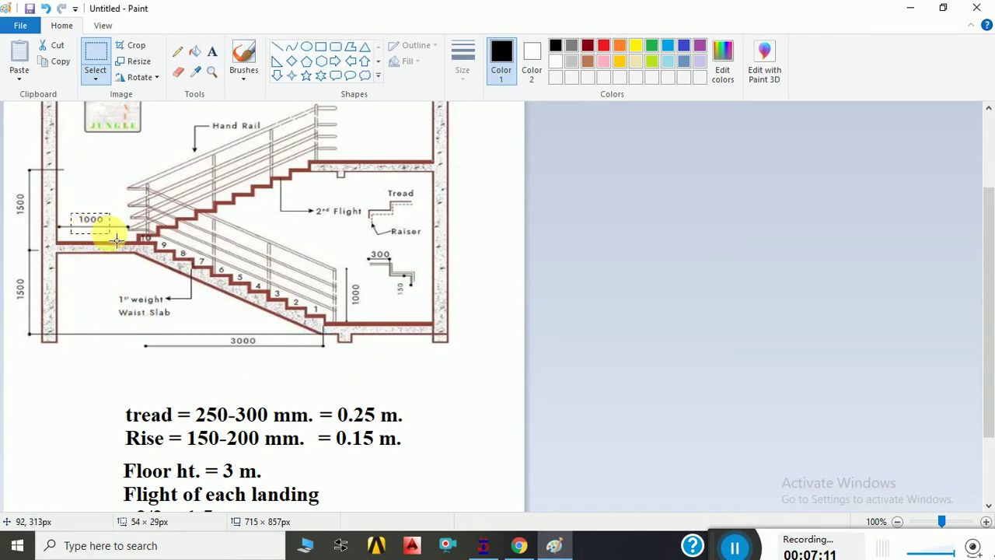
left_click(233, 354)
scroll(232, 354, "down", 3)
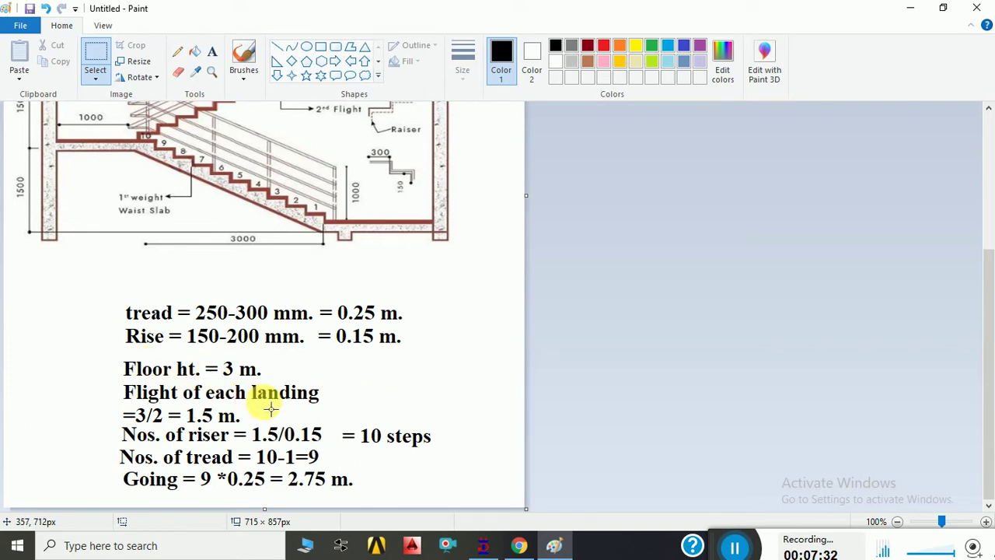
left_click_drag(333, 297, 408, 366)
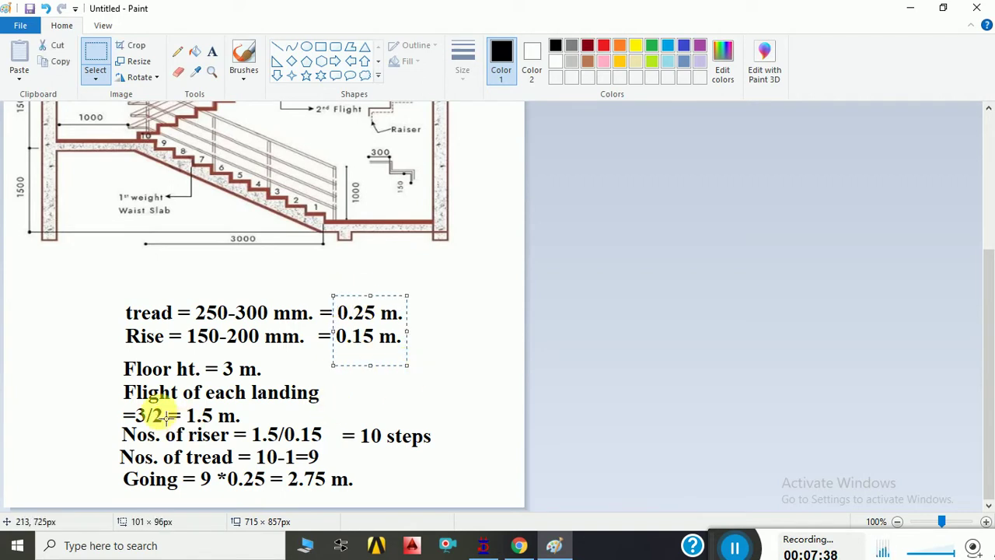
left_click_drag(113, 385, 348, 413)
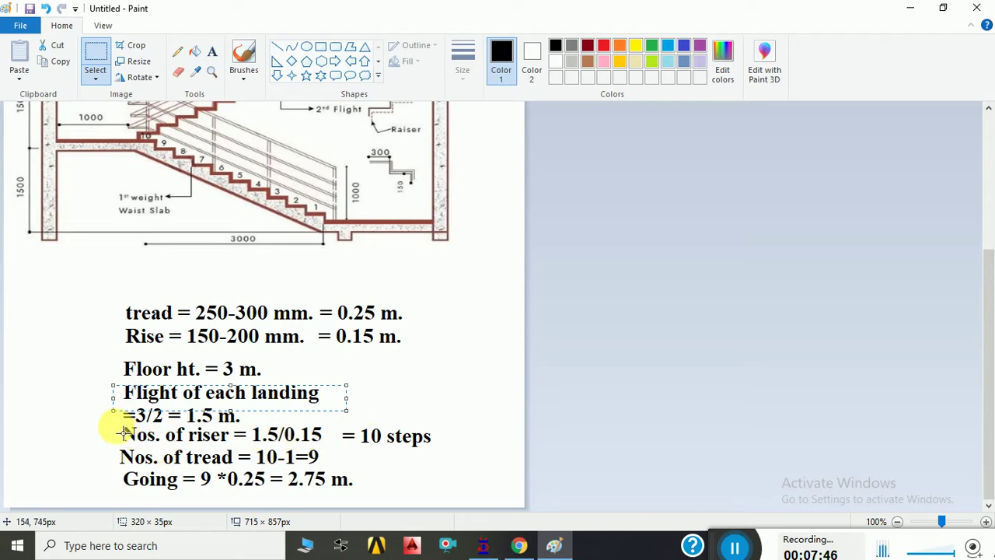
left_click_drag(110, 425, 249, 473)
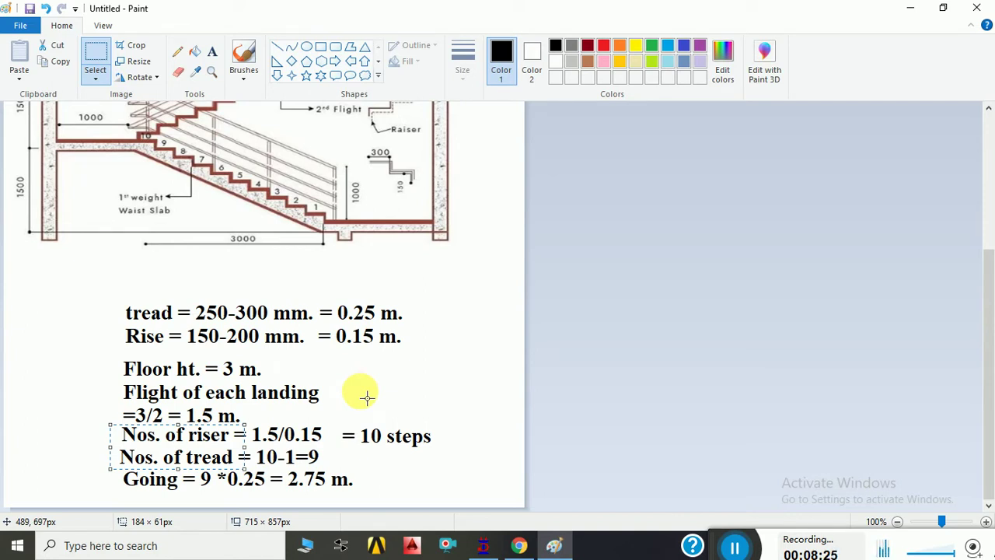
Step: Create a Space project named 'Doglegged stair' with Meter and KiloNewton units
left_click(482, 545)
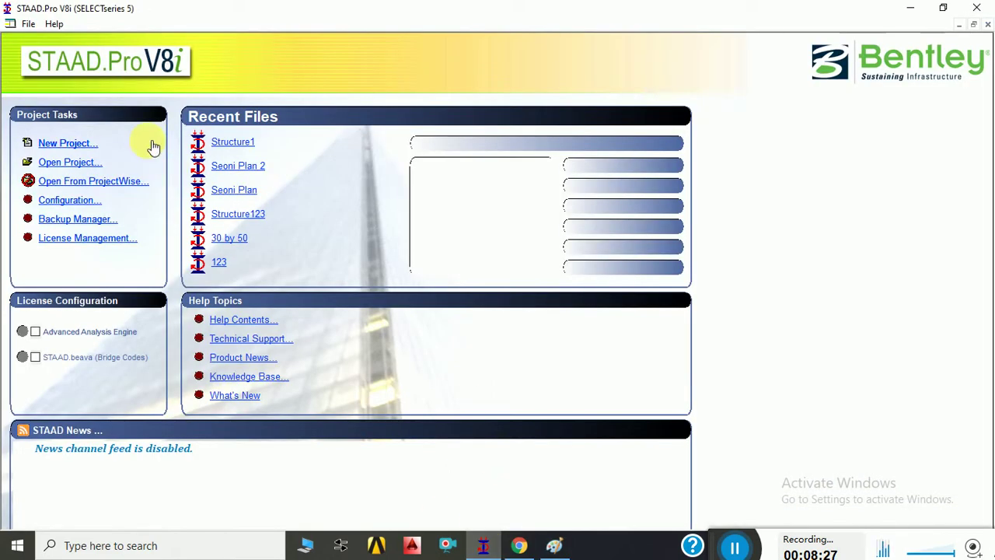
left_click(84, 143)
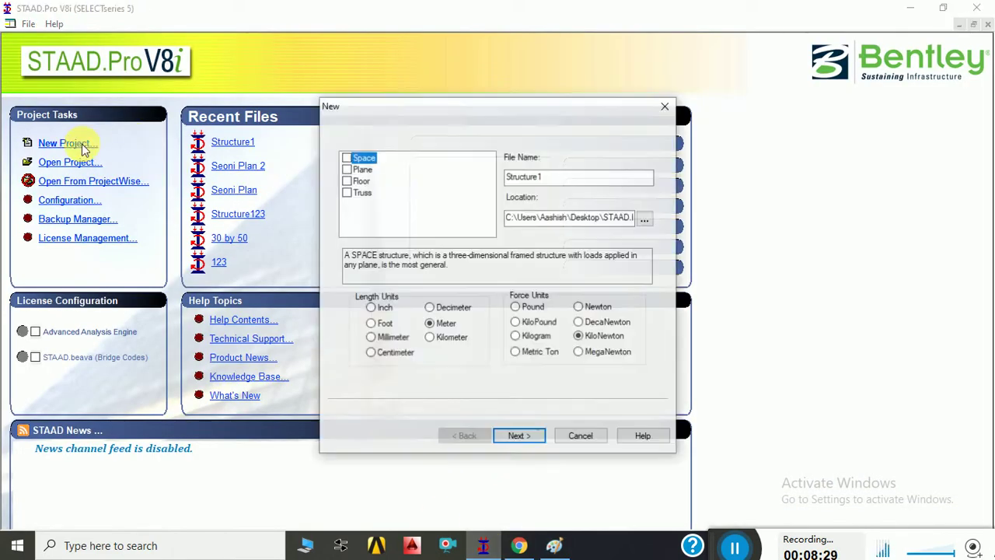
left_click(346, 158)
left_click_drag(551, 181, 501, 180)
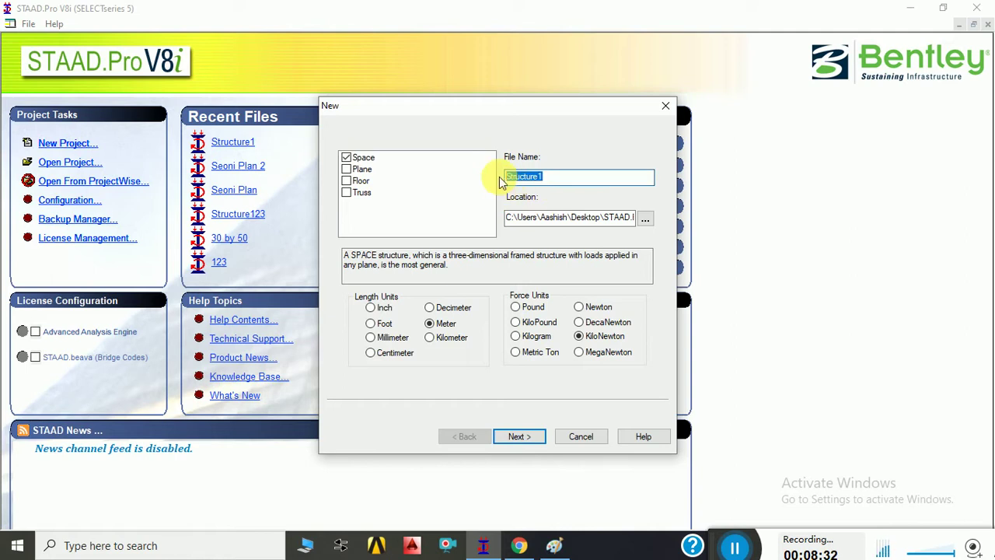
type("Dogleegged stai")
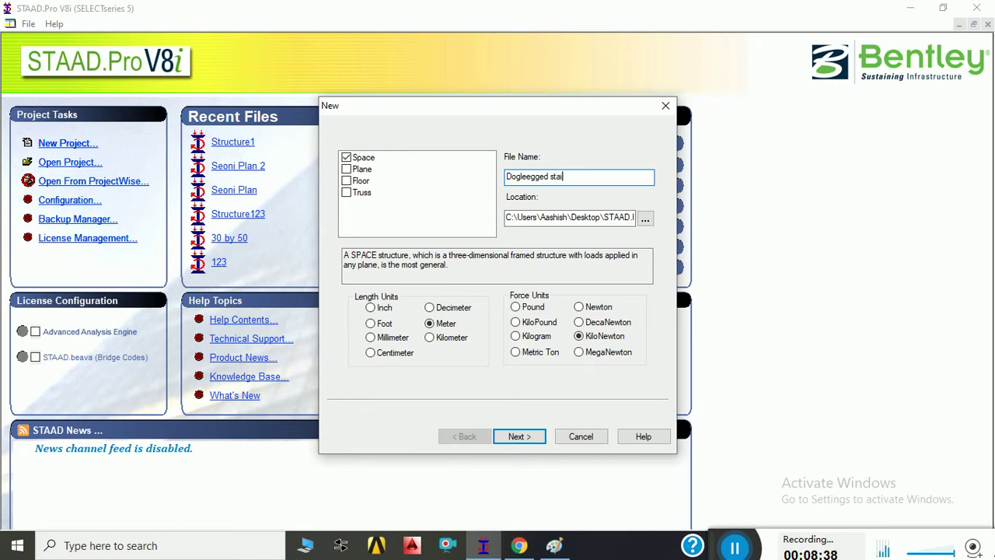
type("r")
left_click(526, 177)
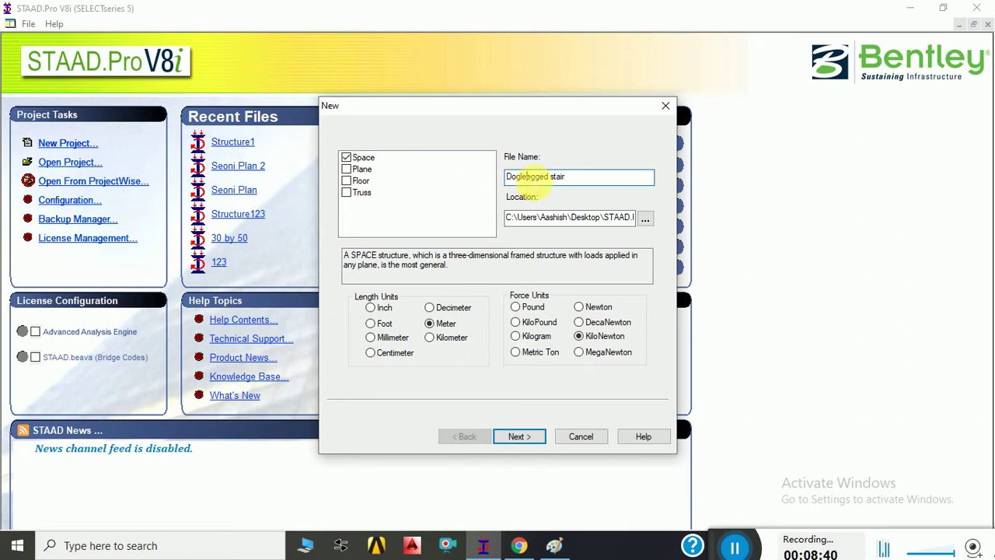
key("BackSpace")
left_click(535, 435)
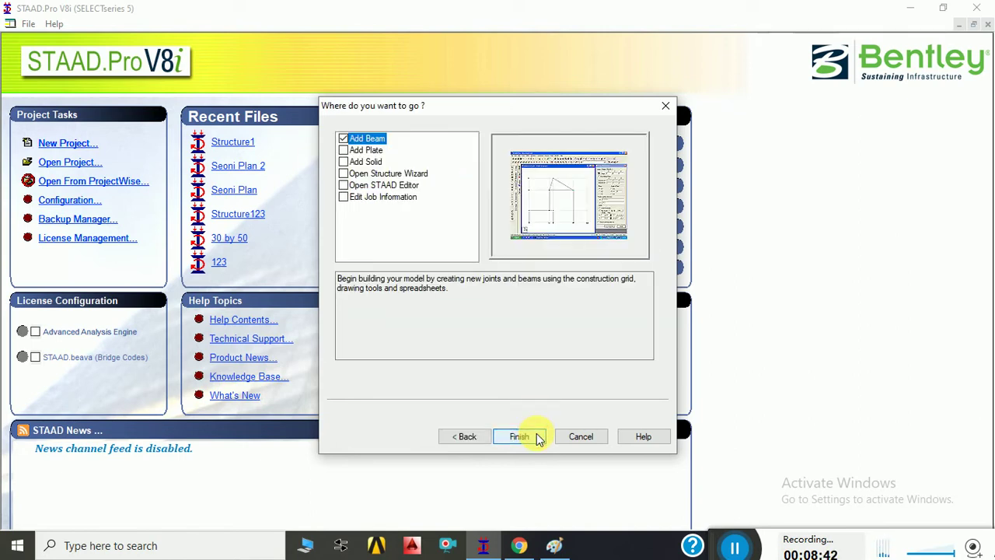
Step: Finish the wizard to open the Doglegged stair workspace, then return to the Paint notes
left_click(519, 436)
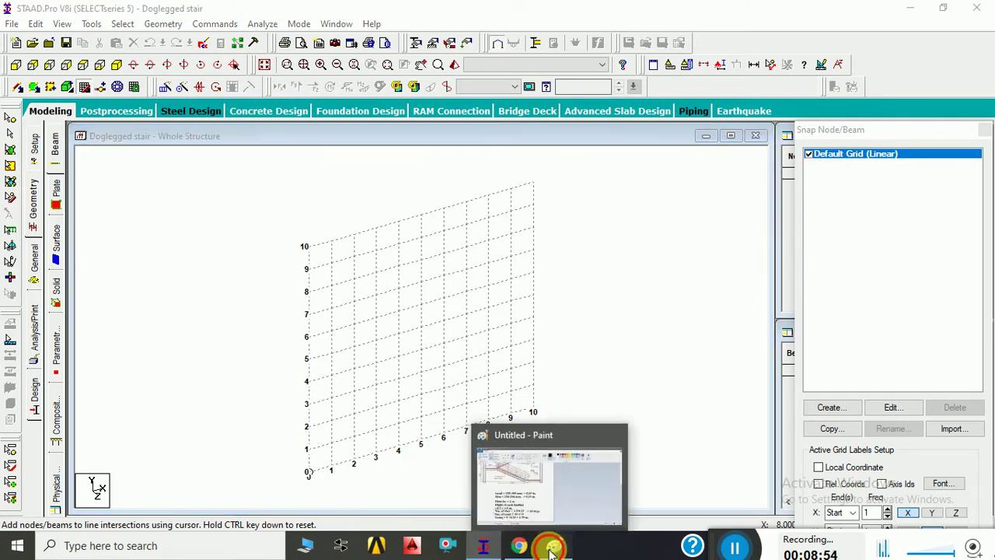
left_click(554, 546)
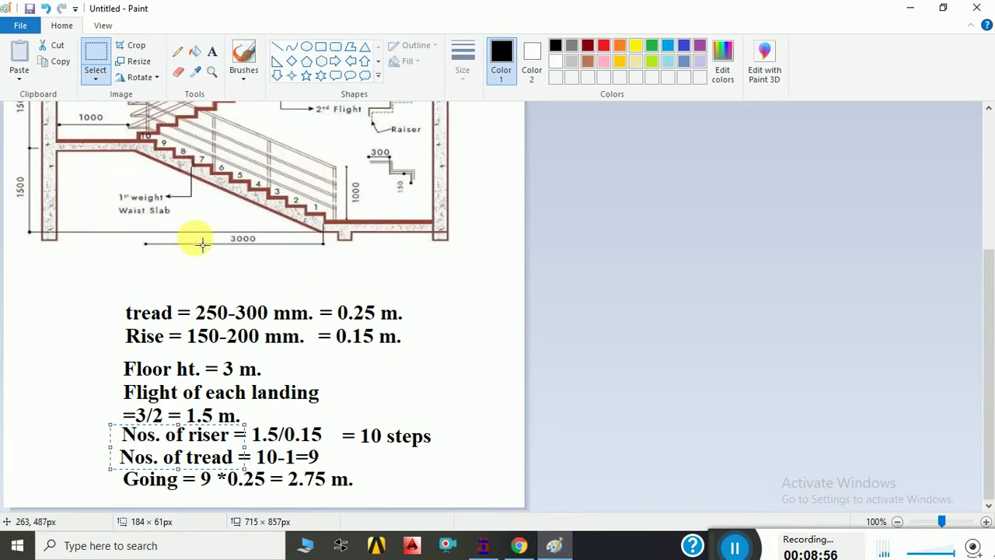
Step: Scroll through the Paint stair drawing, then switch back to the Doglegged stair model
scroll(200, 244, "up", 5)
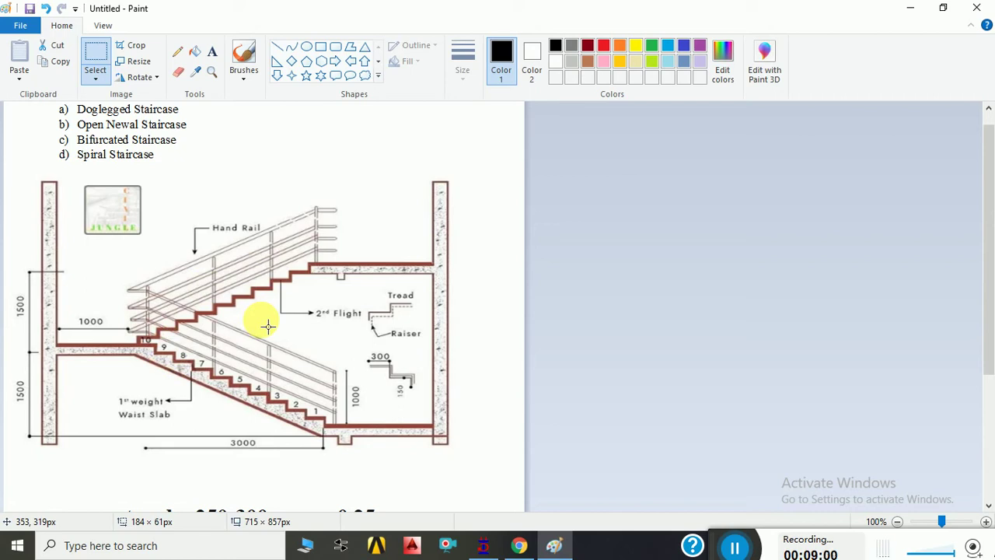
scroll(267, 326, "down", 3)
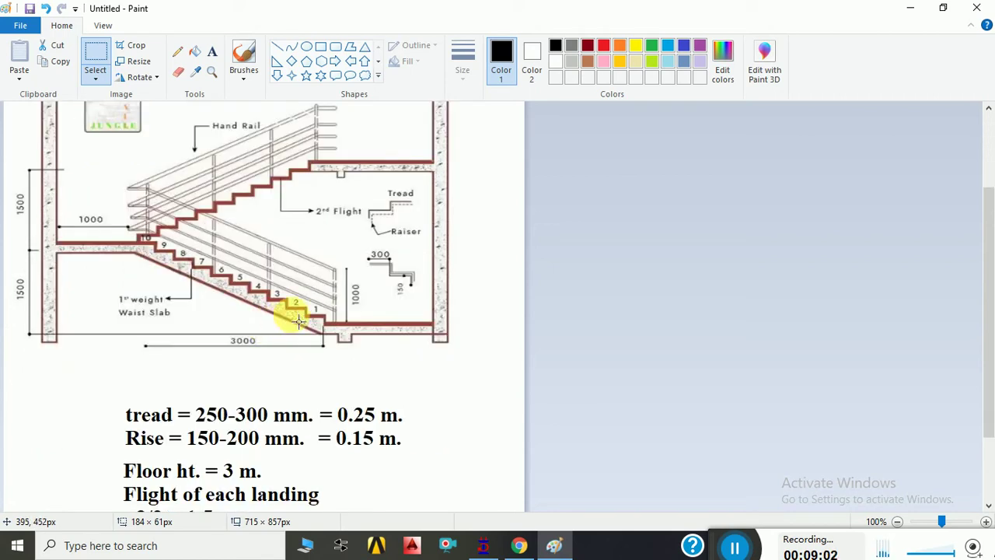
left_click(483, 545)
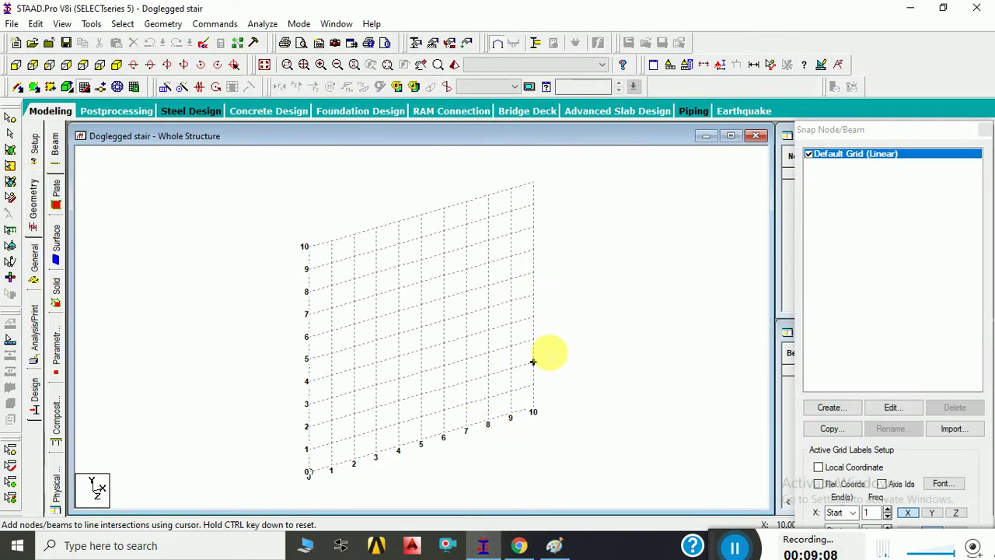
Step: Display the Snap Node/Beam panel with the Default Grid (Linear) in the structure view
left_click(537, 360)
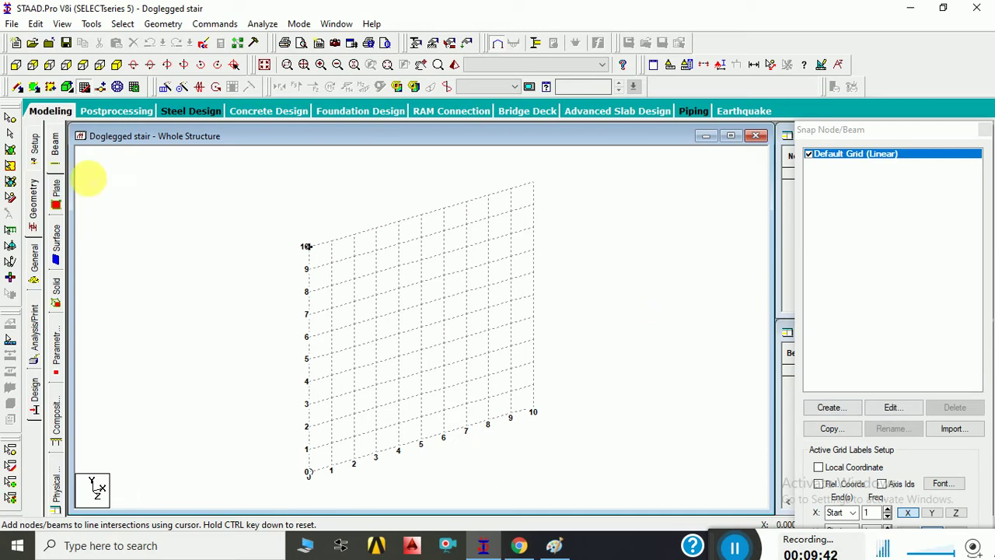
left_click(21, 175)
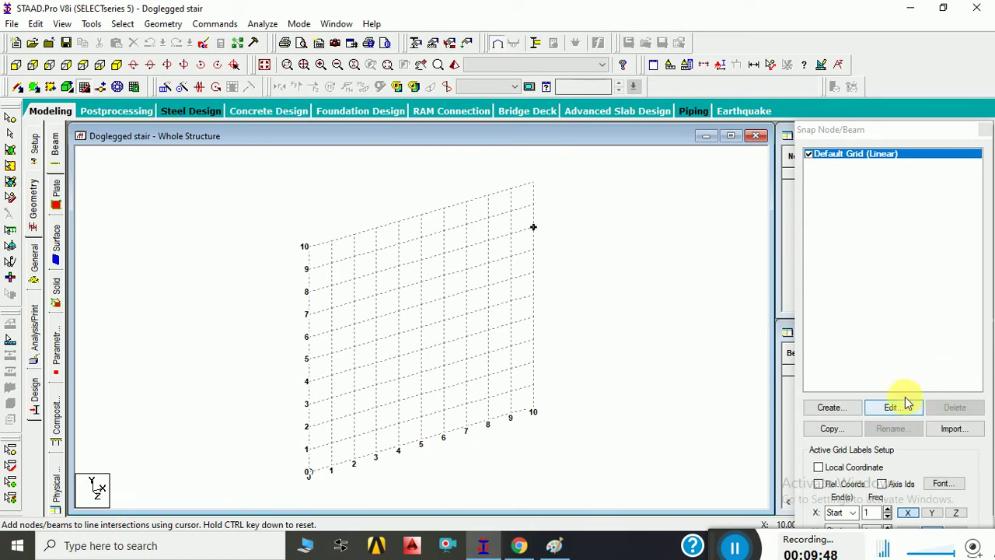
mouse_move(889, 131)
left_mouse_down()
mouse_move(880, 93)
mouse_move(891, 109)
left_mouse_up()
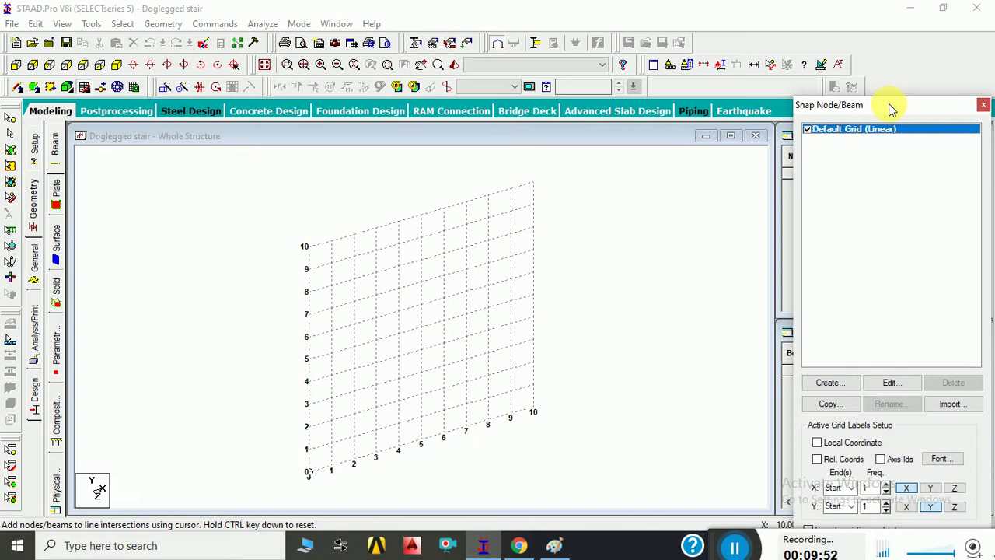
left_click(983, 107)
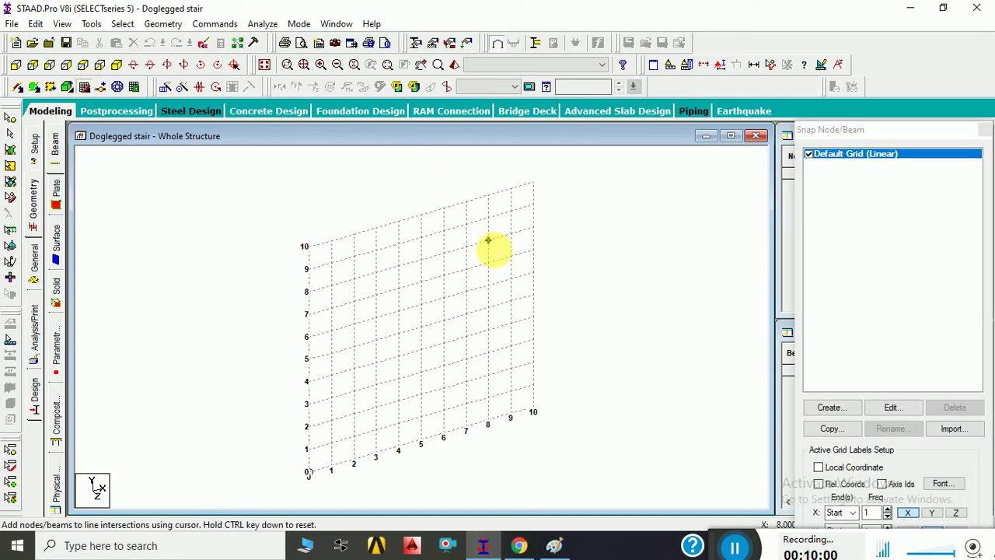
left_click(84, 87)
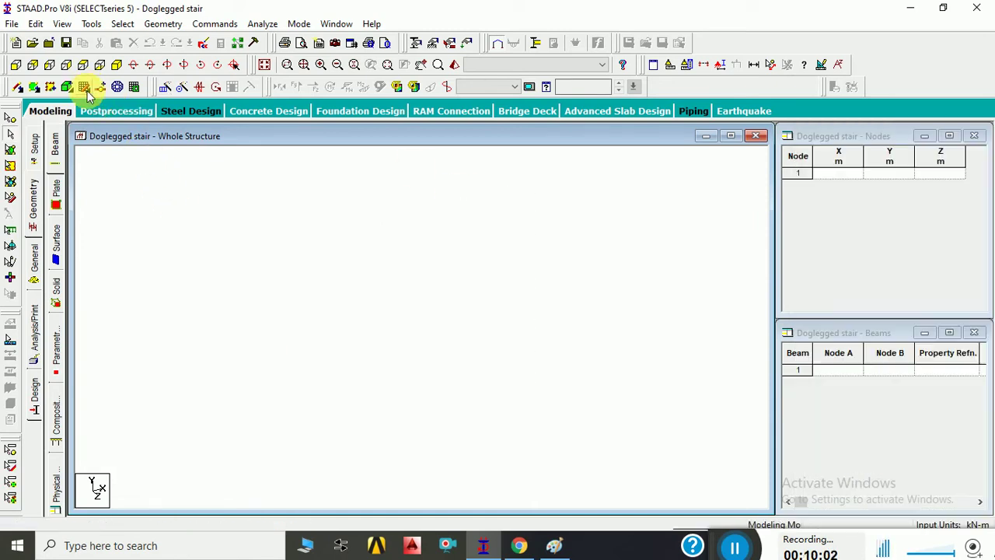
left_click(83, 87)
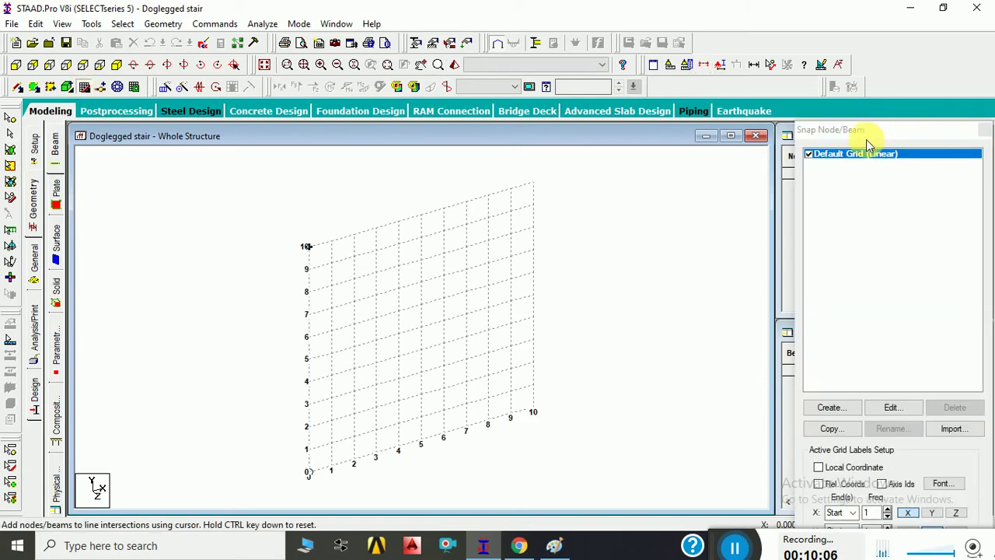
Step: Edit the default linear grid, trying the X-Z and Y-Z planes before keeping X-Y
left_click(891, 407)
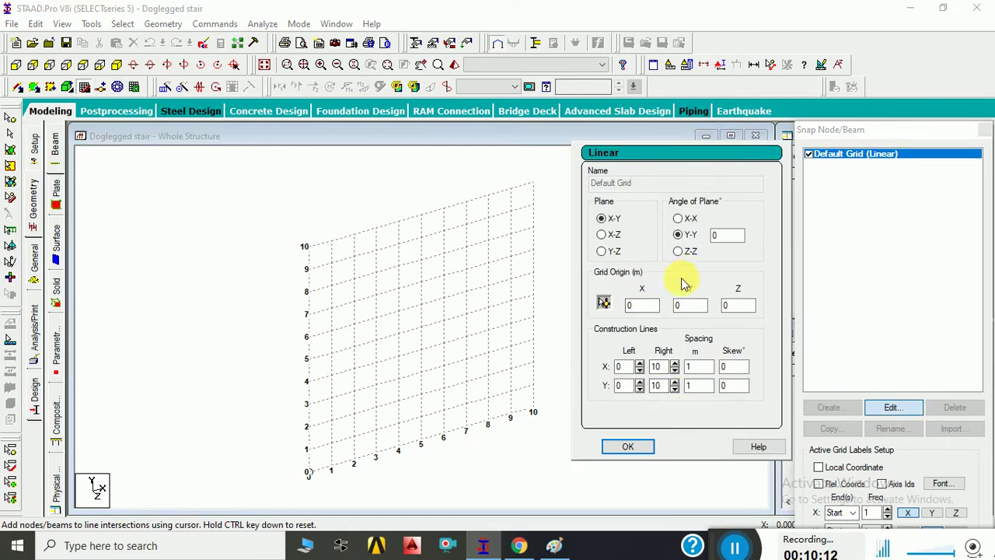
left_click(602, 235)
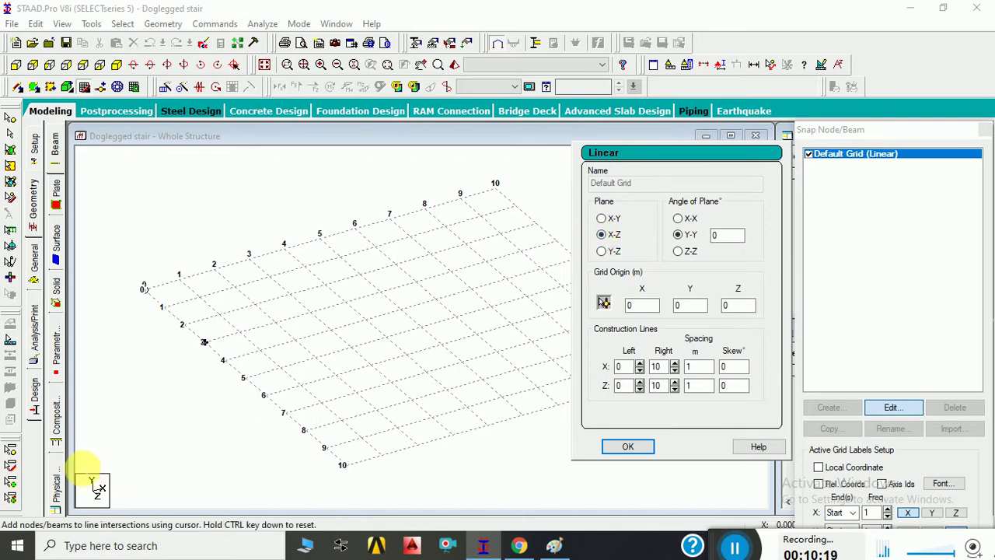
left_click(95, 488)
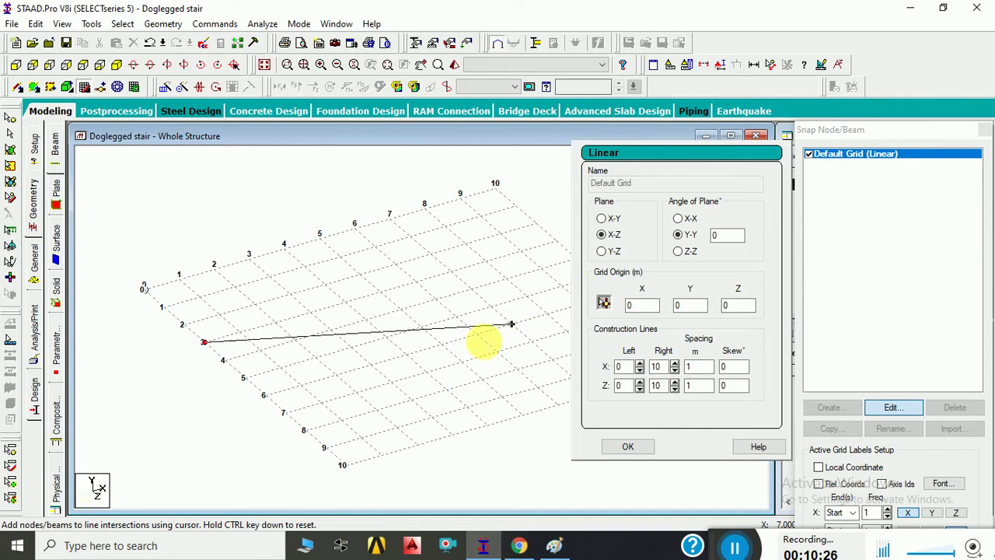
left_click(603, 220)
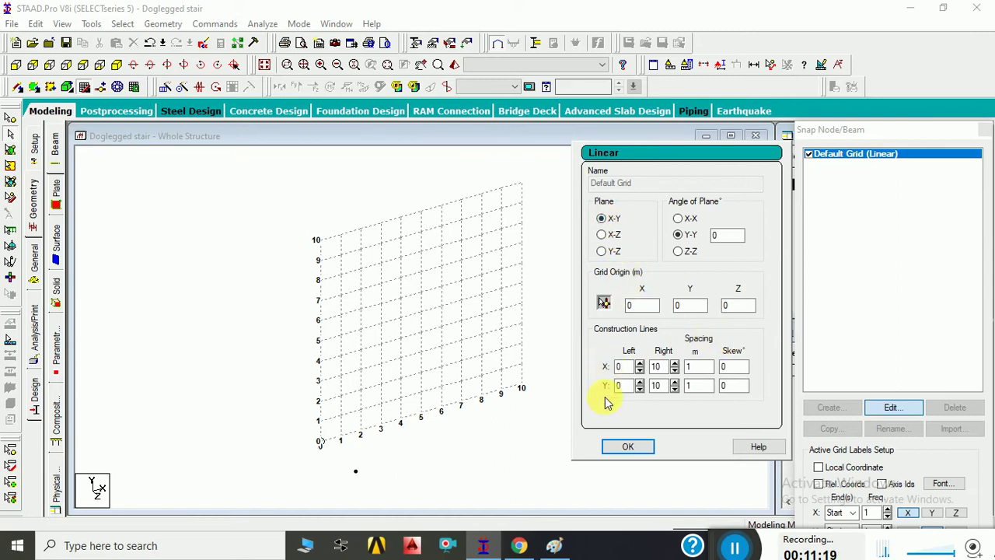
left_click(602, 234)
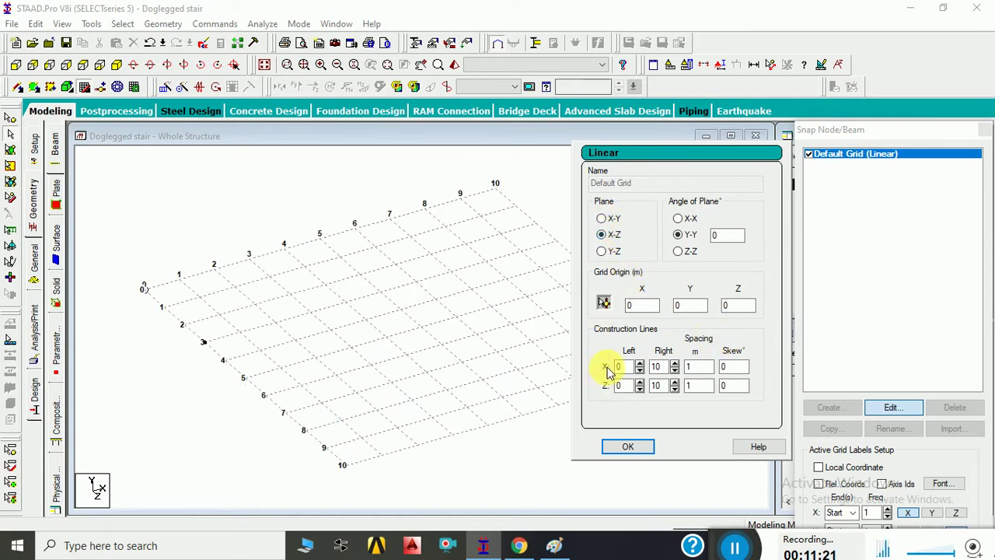
left_click(601, 250)
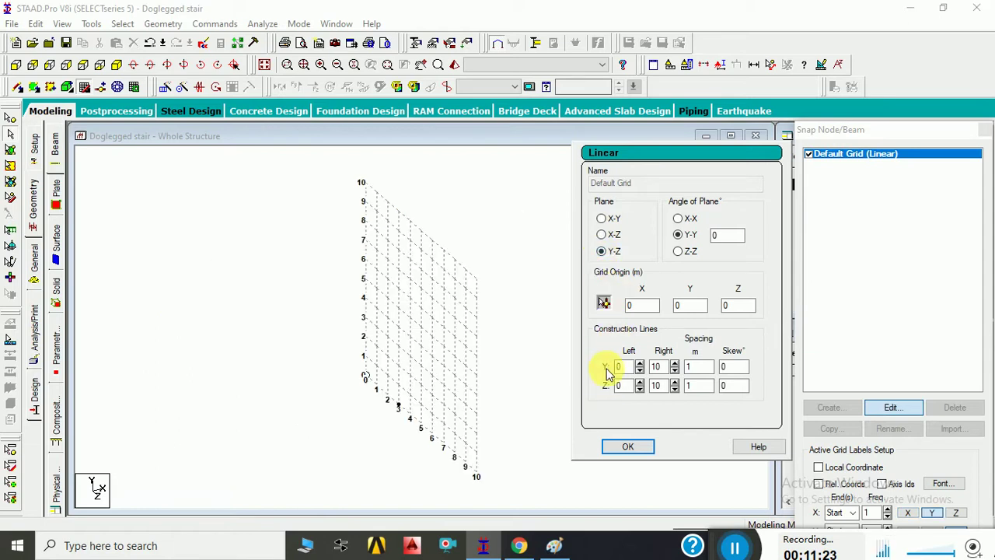
left_click(602, 220)
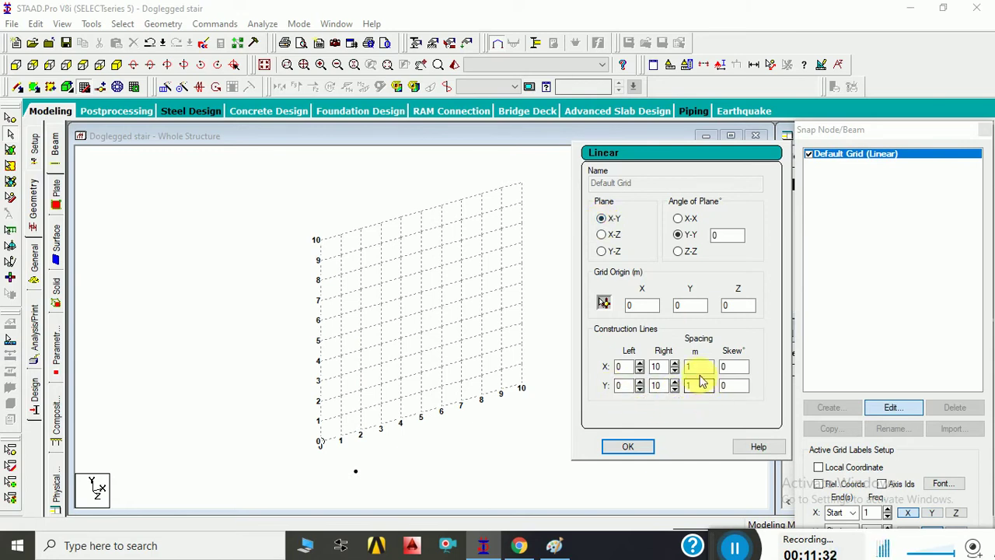
left_click(558, 547)
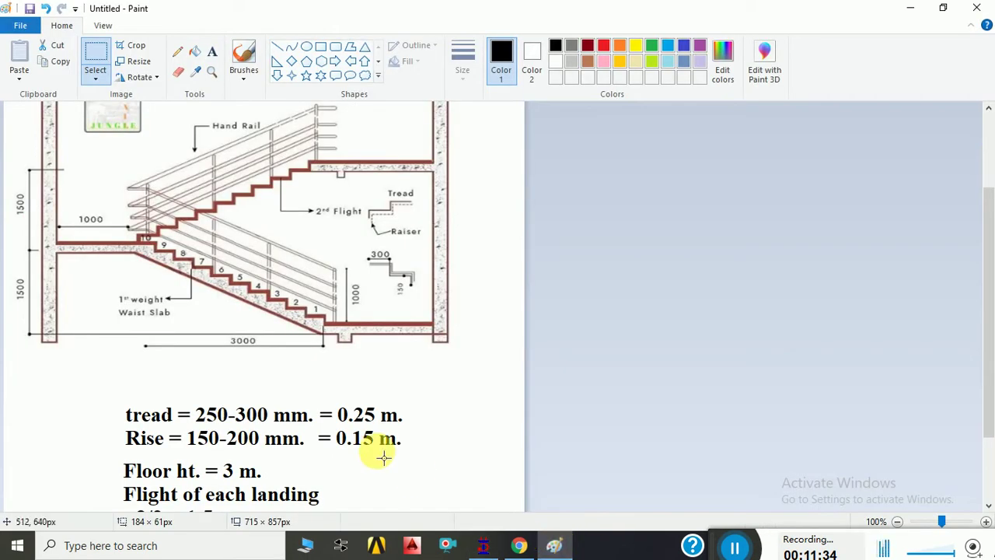
scroll(389, 451, "down", 3)
left_click(367, 407)
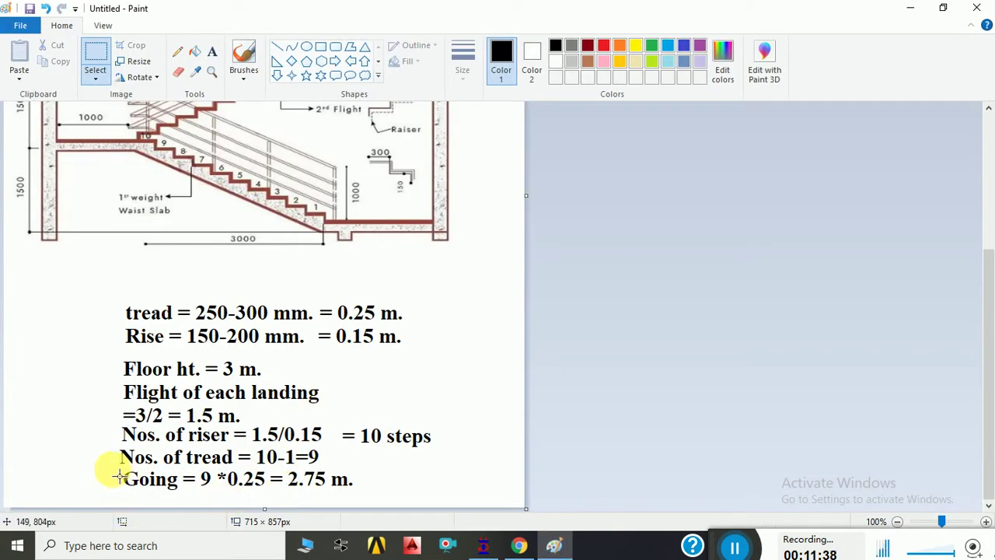
left_click_drag(114, 469, 383, 496)
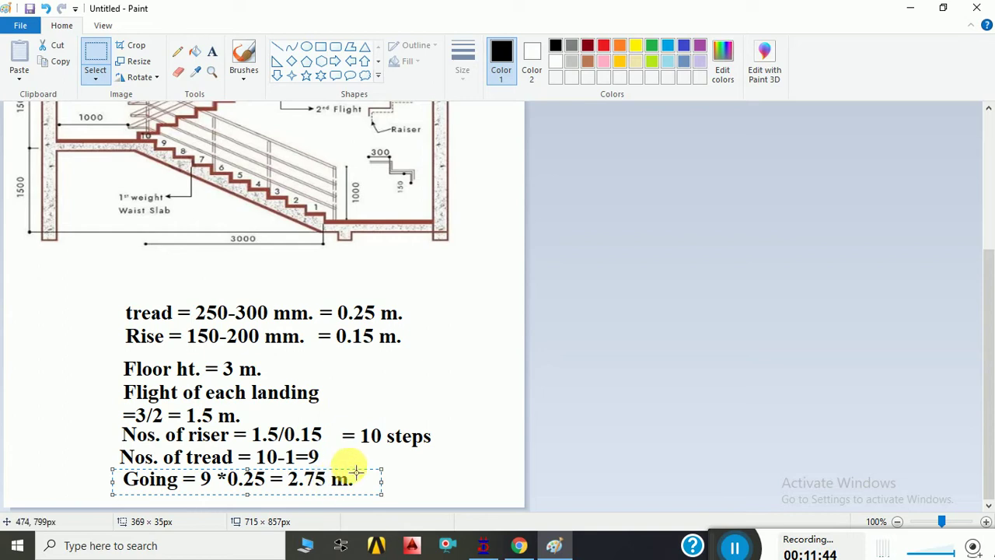
left_click_drag(112, 382, 257, 433)
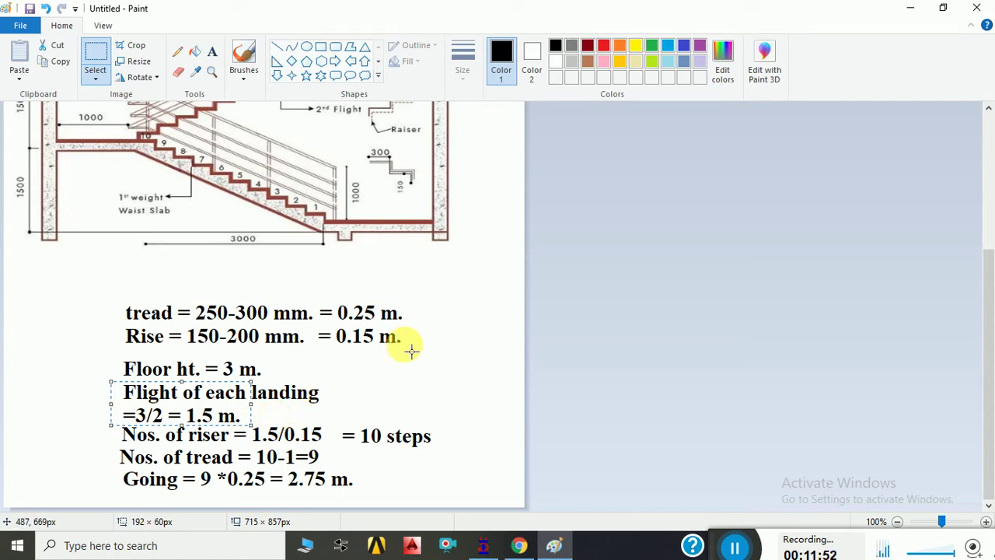
left_click(487, 546)
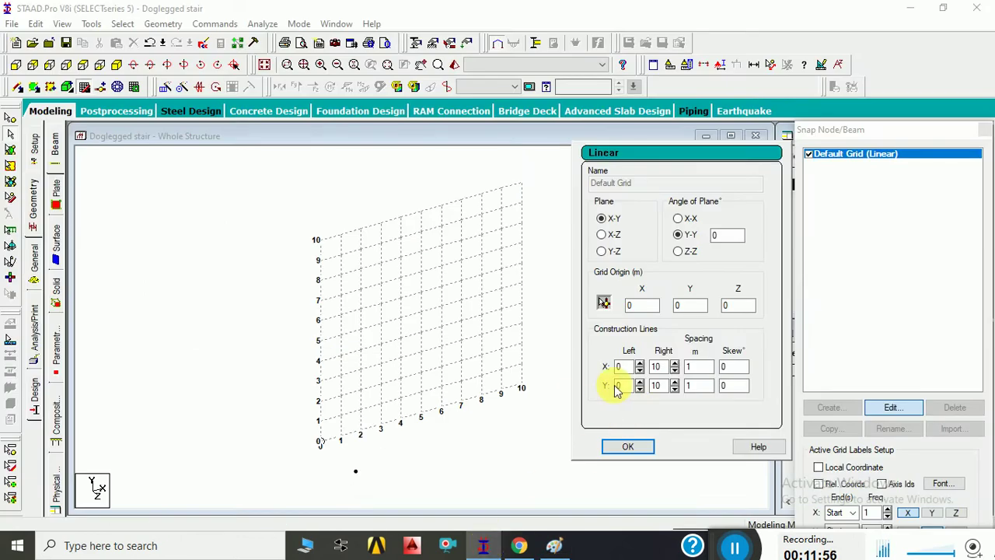
Step: Enter 0.15 m as the Y spacing in the Linear grid dialog
left_click(698, 388)
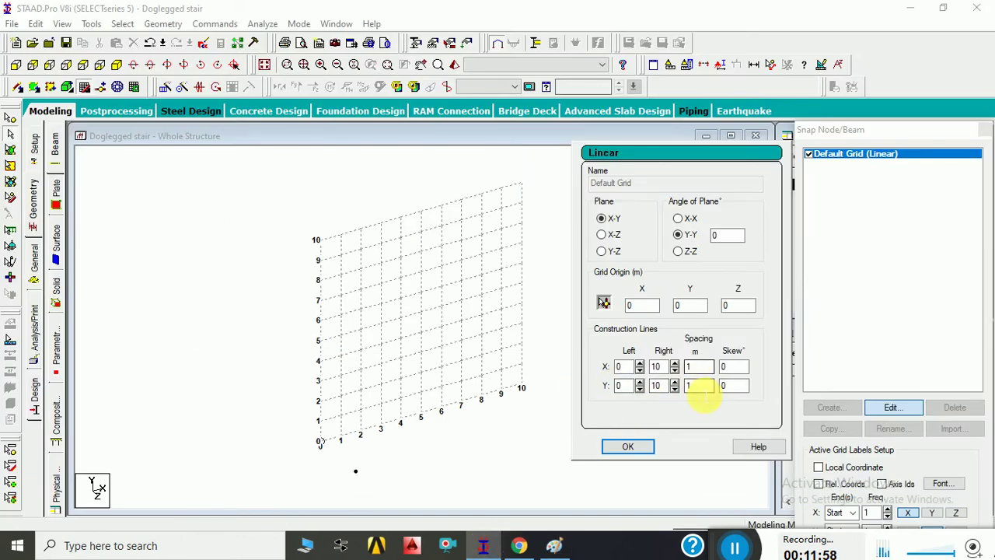
double_click(691, 391)
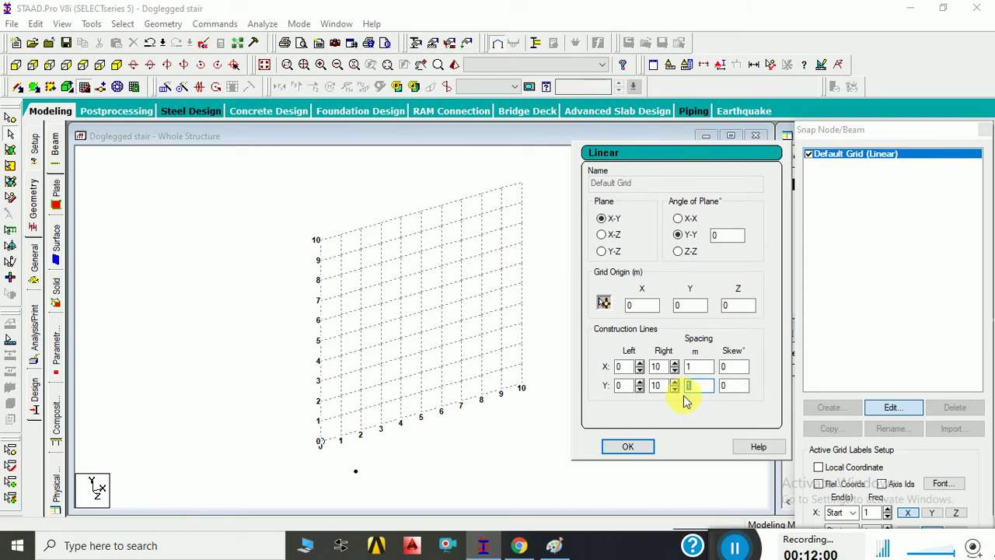
type("0.15")
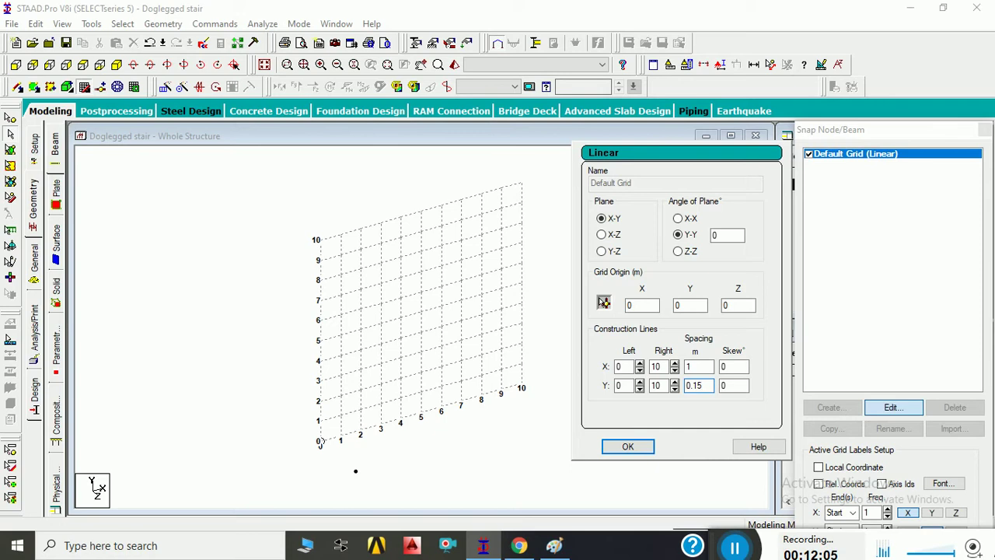
left_click(734, 389)
Step: Check the 0.15 m rise value in the Paint notes, then return to STAAD.Pro
left_click(554, 544)
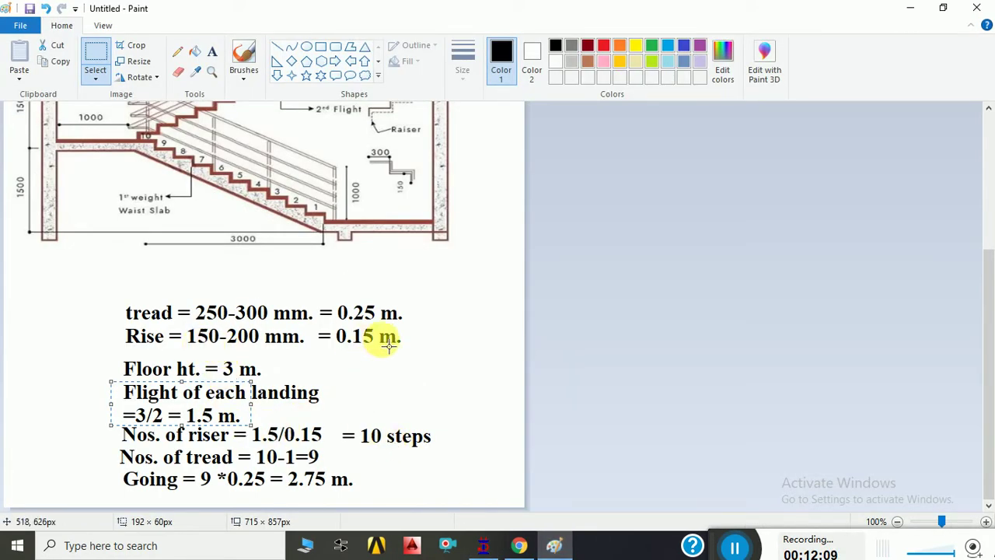
left_click_drag(327, 326, 405, 362)
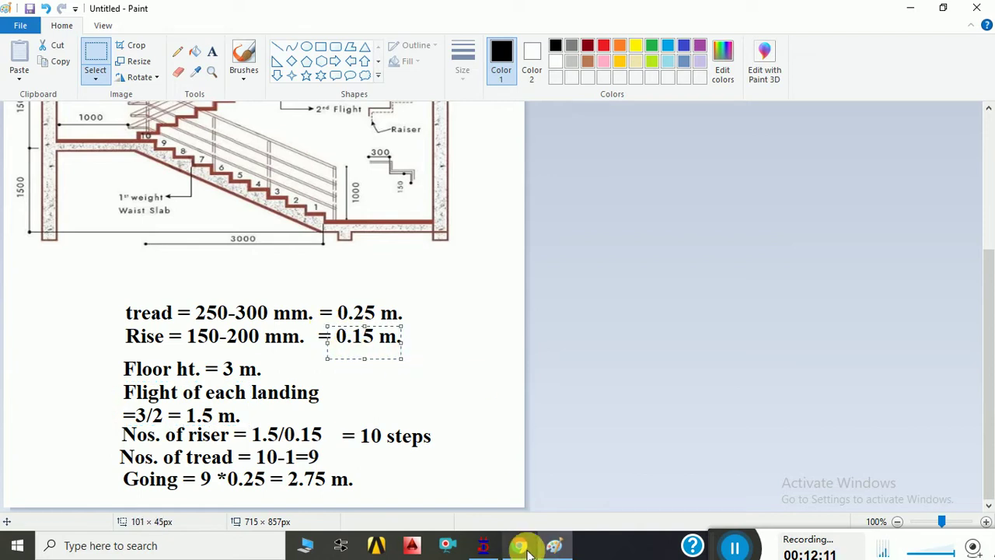
left_click(483, 546)
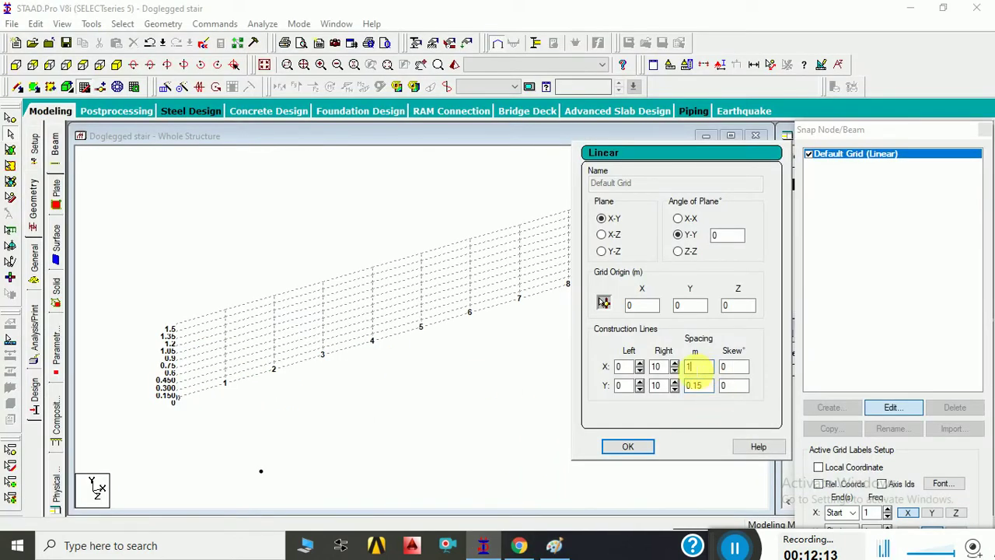
Step: Set the grid's X spacing to 0.25 m with 11 lines to the right
type("0.25")
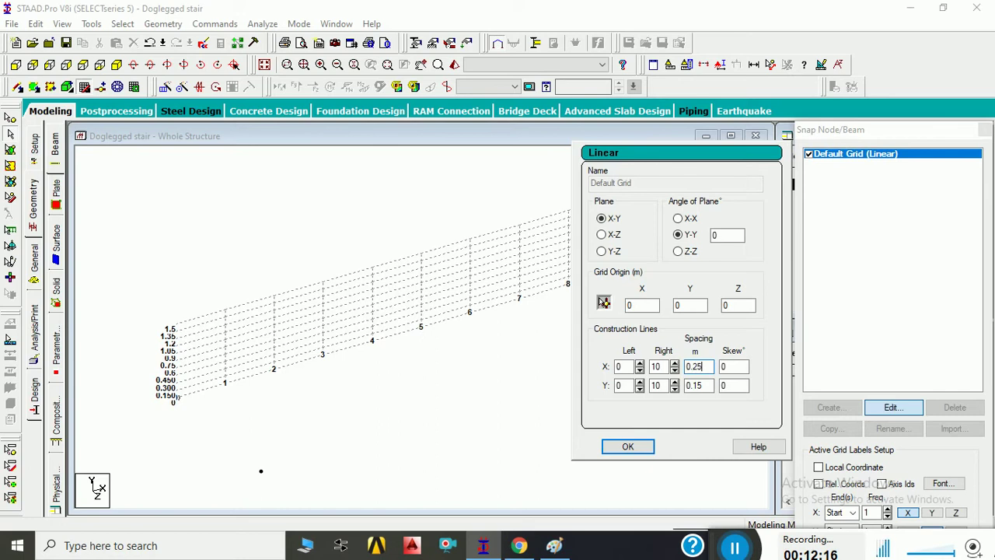
left_click(709, 385)
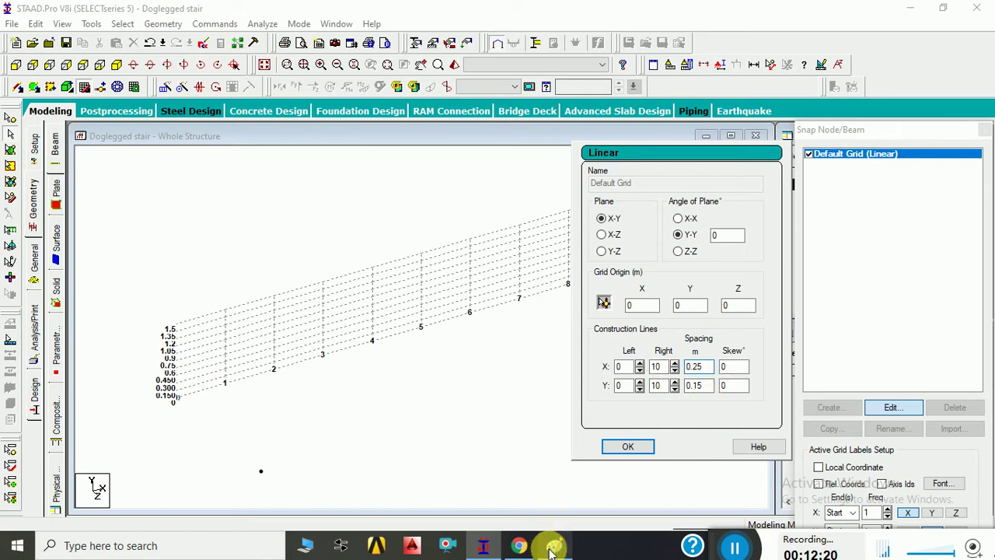
left_click(711, 366)
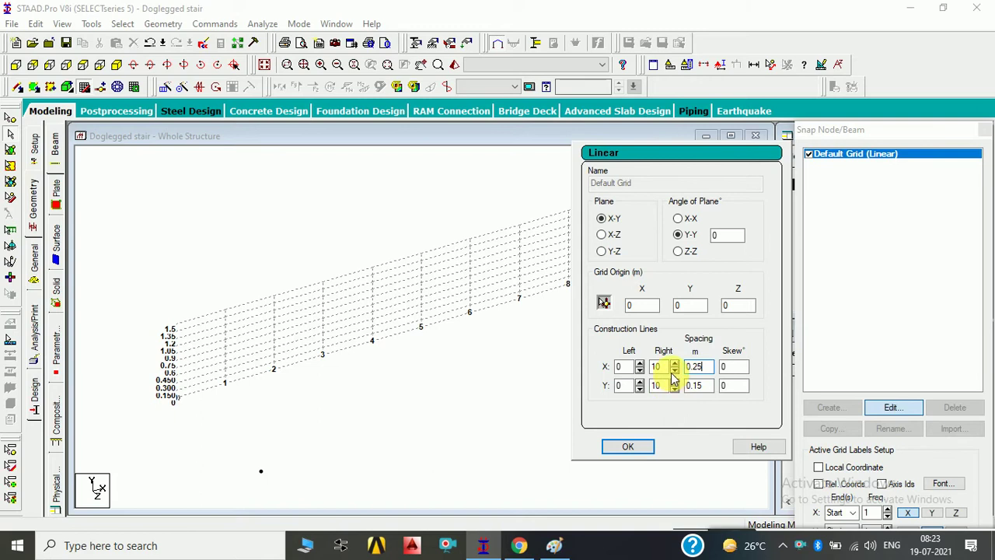
double_click(697, 386)
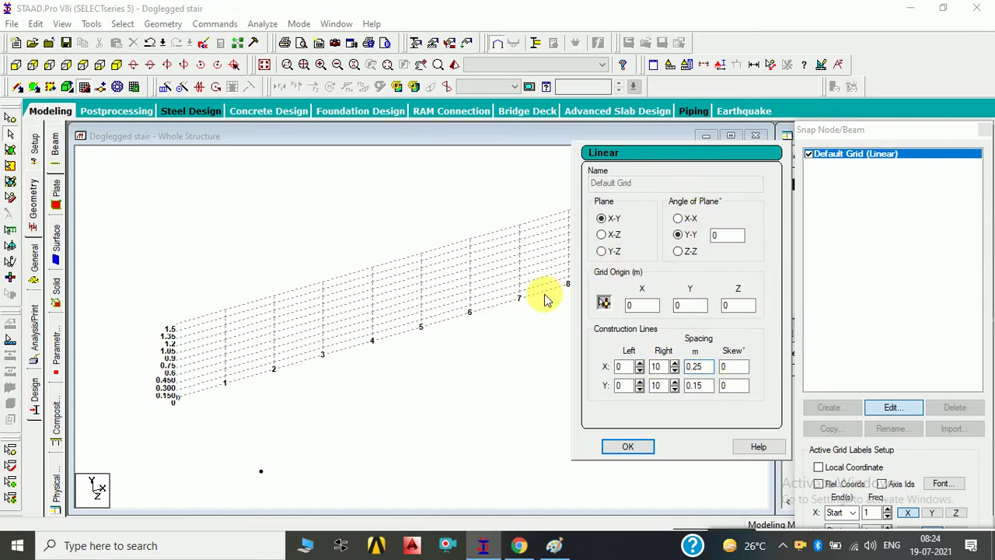
key("Left")
key("Down")
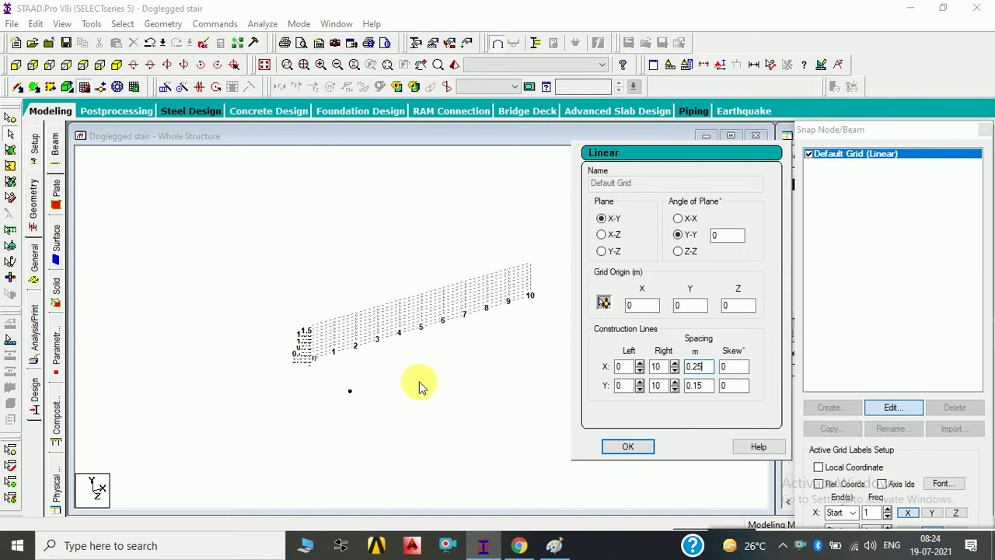
key("Up")
key("Right")
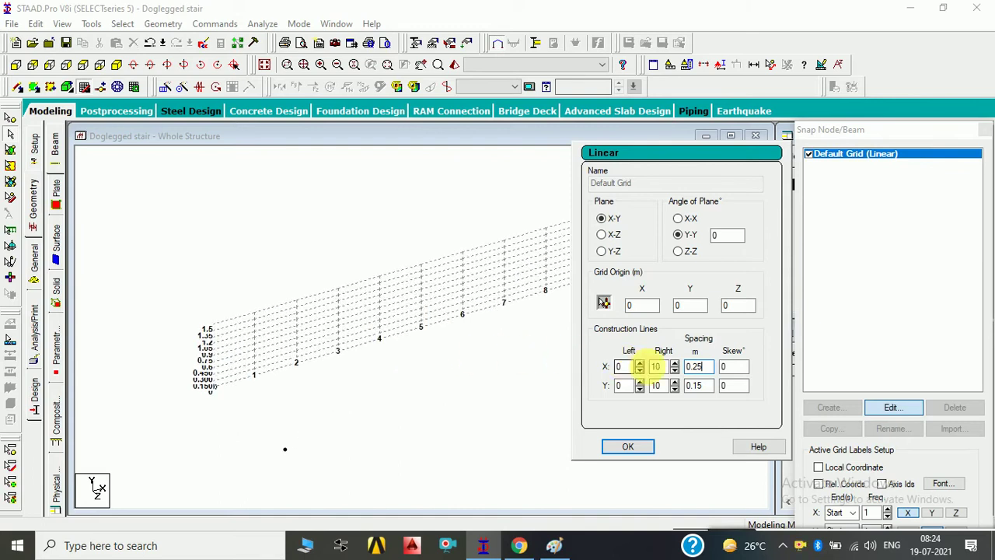
left_click(674, 363)
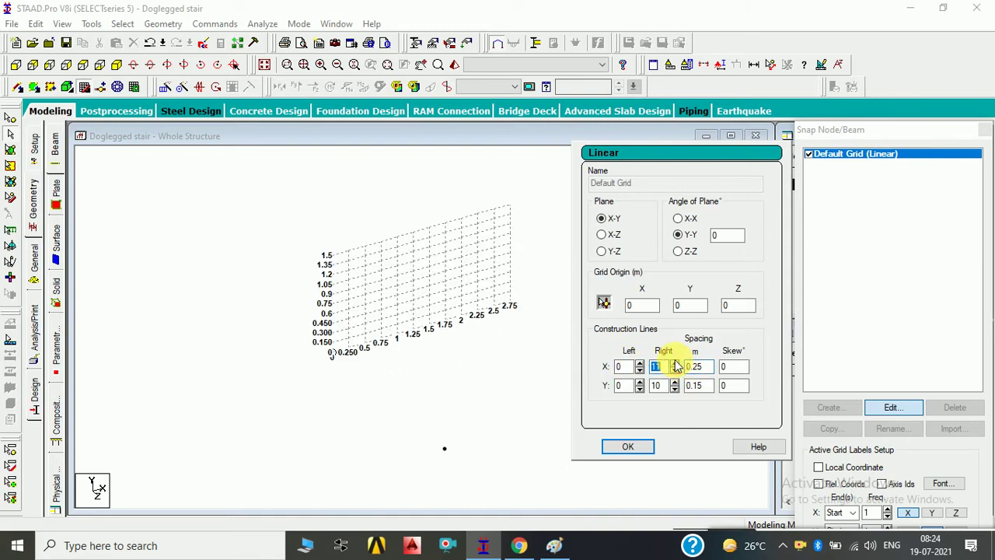
Step: Check the 2.75 m going and the 1000 label in the Paint sketch, then return to STAAD.Pro
left_click(554, 547)
left_click_drag(280, 465, 364, 495)
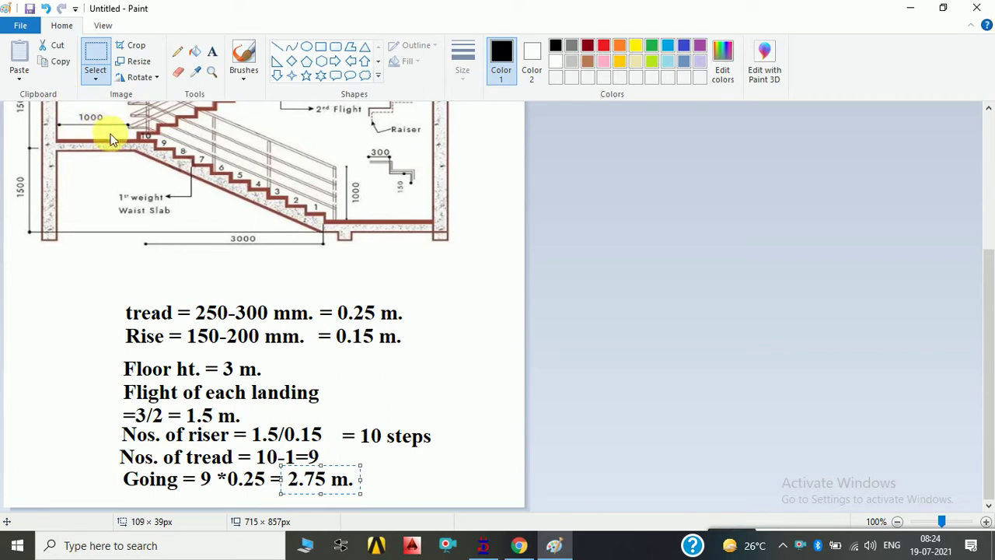
left_click_drag(75, 110, 107, 136)
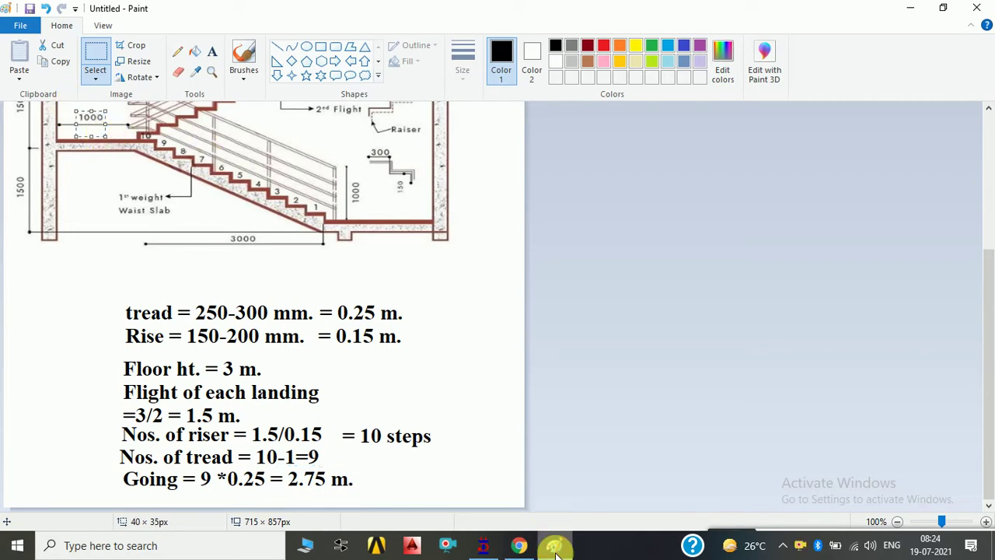
left_click(482, 545)
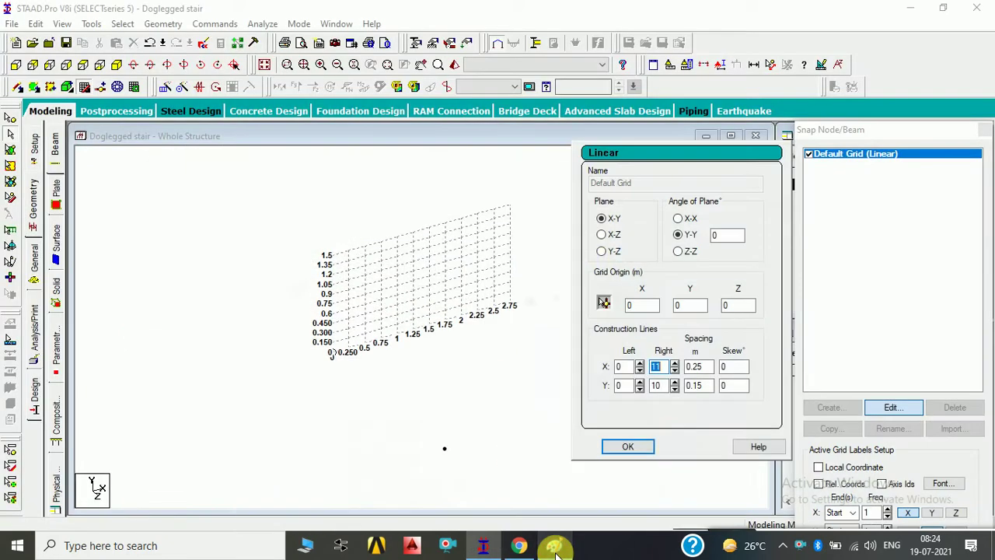
Step: Raise the X Right count to 16 lines at 0.25 m, spanning 0 to 4 m, and apply
left_click(674, 368)
left_click(675, 368)
left_click(675, 368)
left_click(675, 367)
left_click(675, 367)
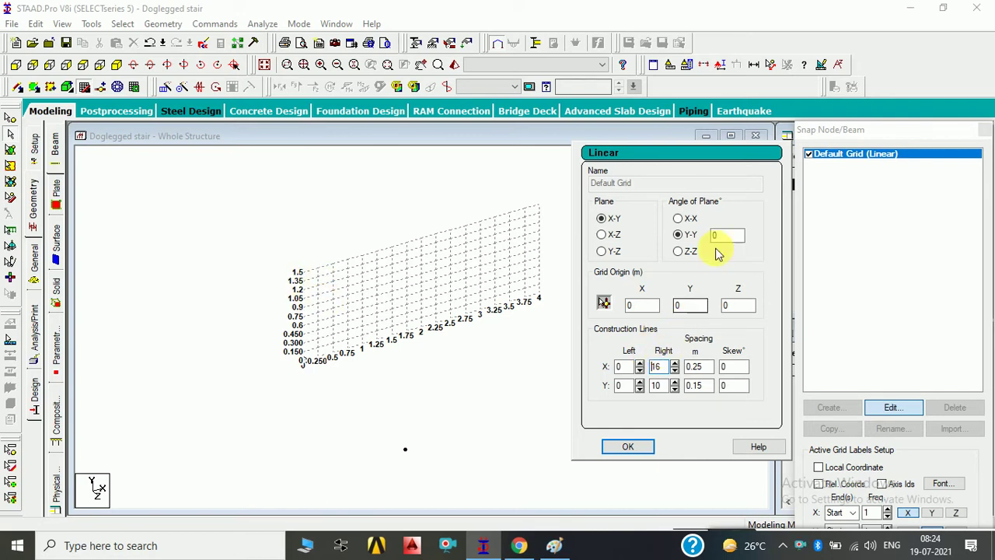
left_click(637, 450)
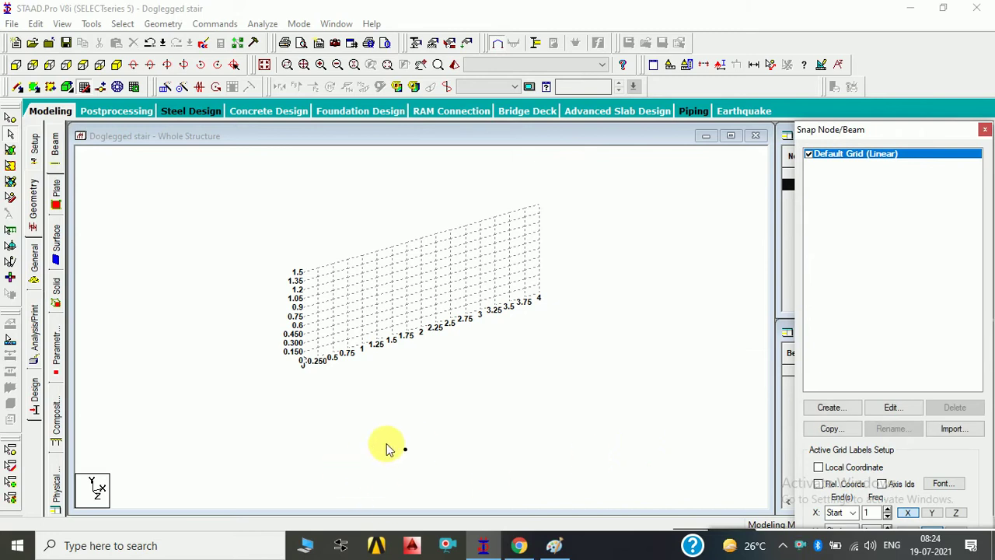
Step: Box-select and delete the stray node below the grid, then zoom and pan to the 0–4 m grid
left_click(10, 132)
key("Return")
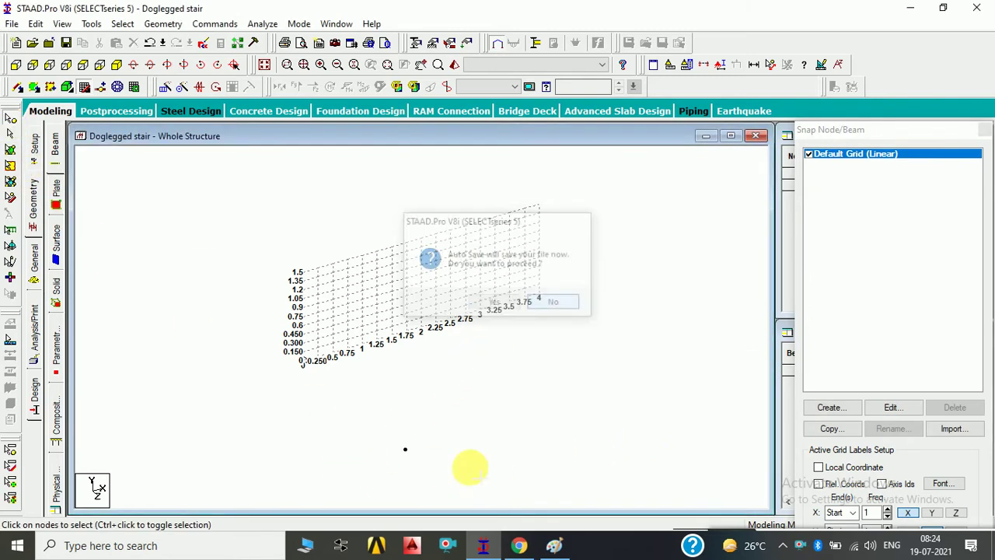
left_click_drag(423, 449, 436, 467)
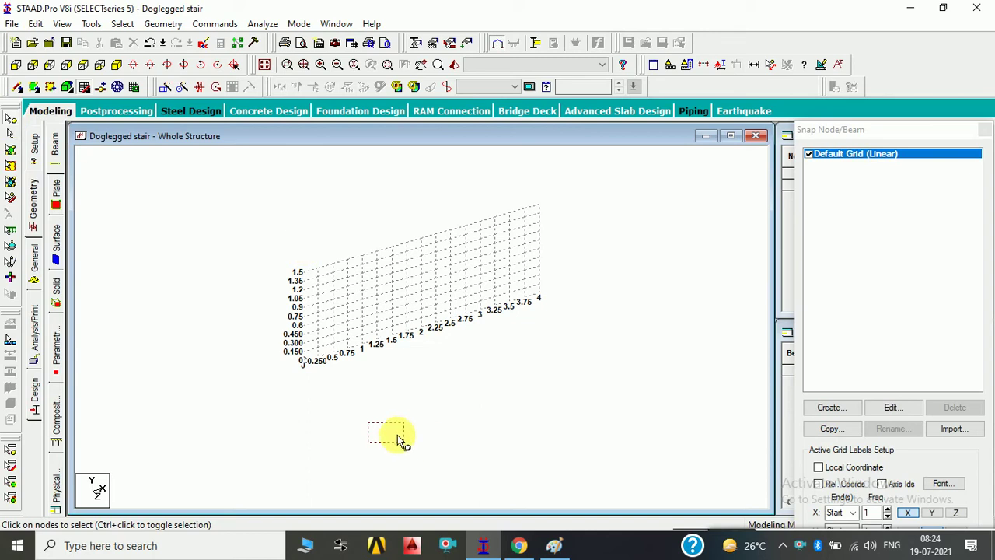
left_click(404, 448)
key("Delete")
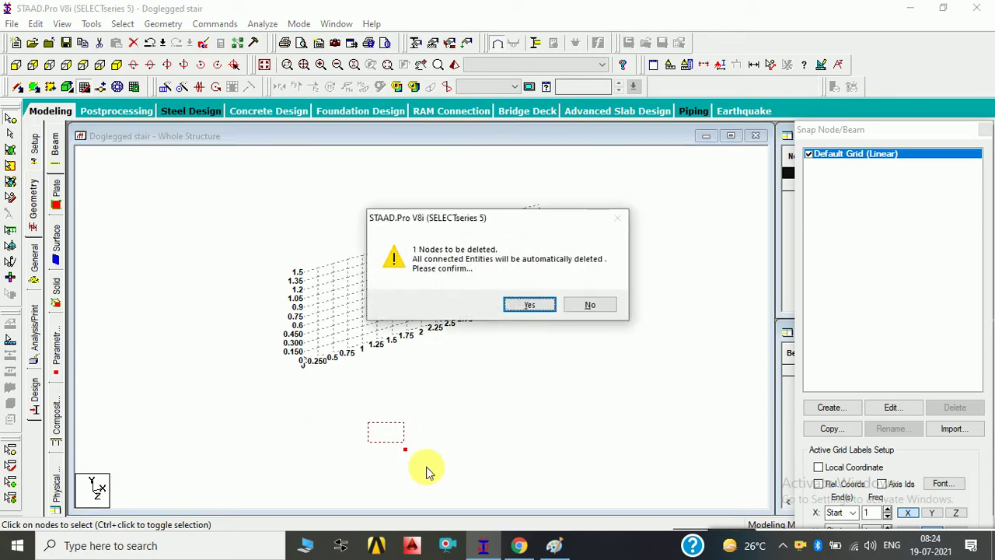
key("Return")
scroll(422, 473, "up", 1)
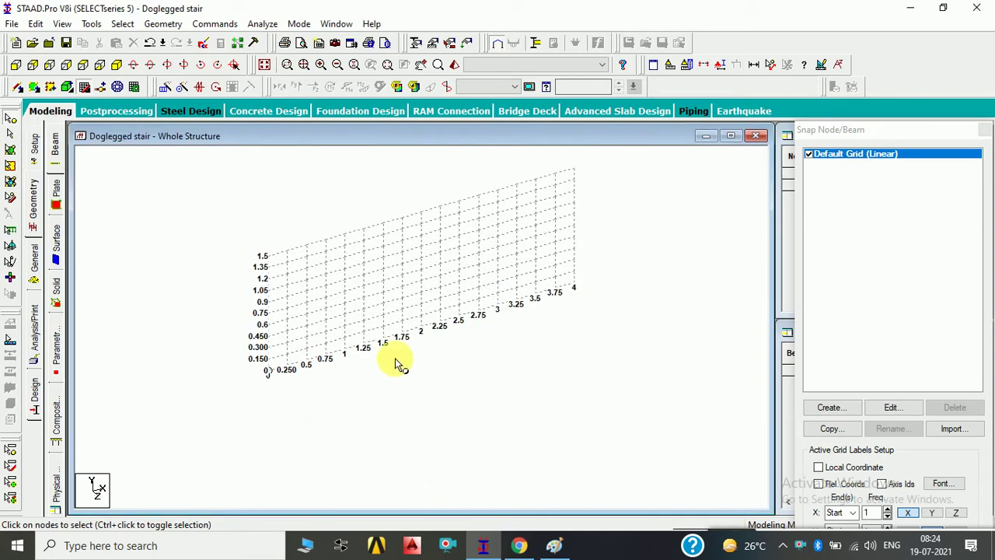
scroll(400, 362, "up", 2)
scroll(427, 389, "up", 1)
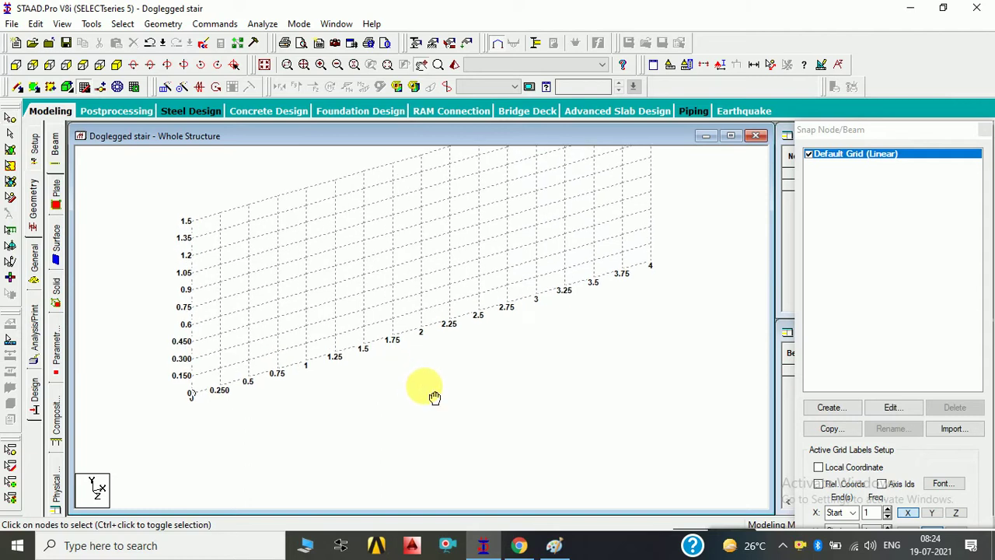
middle_click_drag(433, 396, 434, 456)
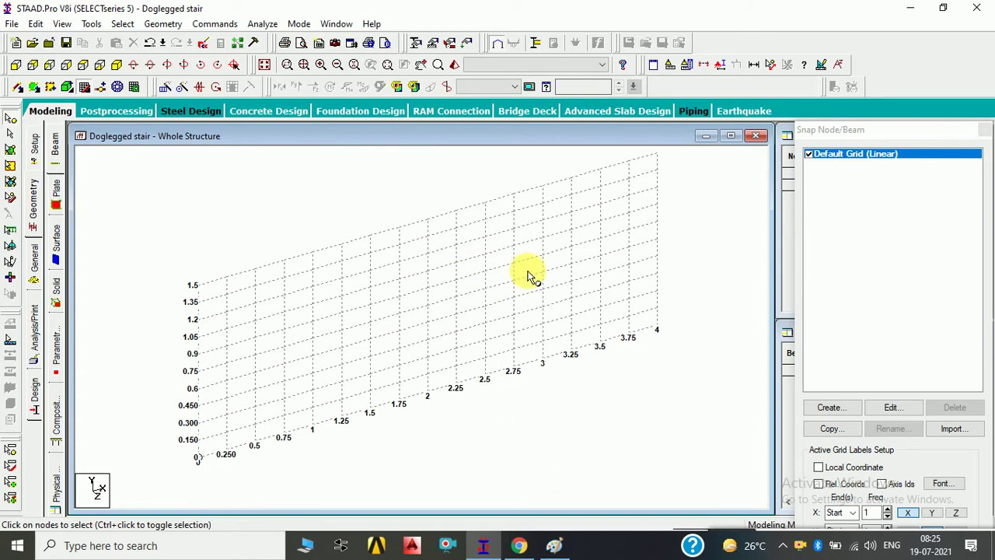
Step: Enable Snap Node/Beam and start the flight at the origin with 0.15 m risers and 0.25 m treads
left_click(86, 90)
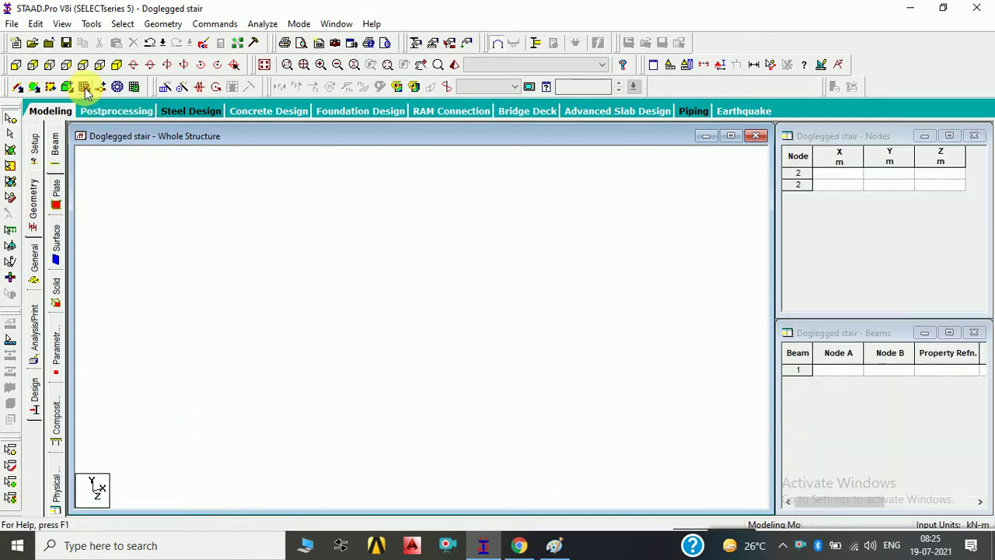
left_click(86, 91)
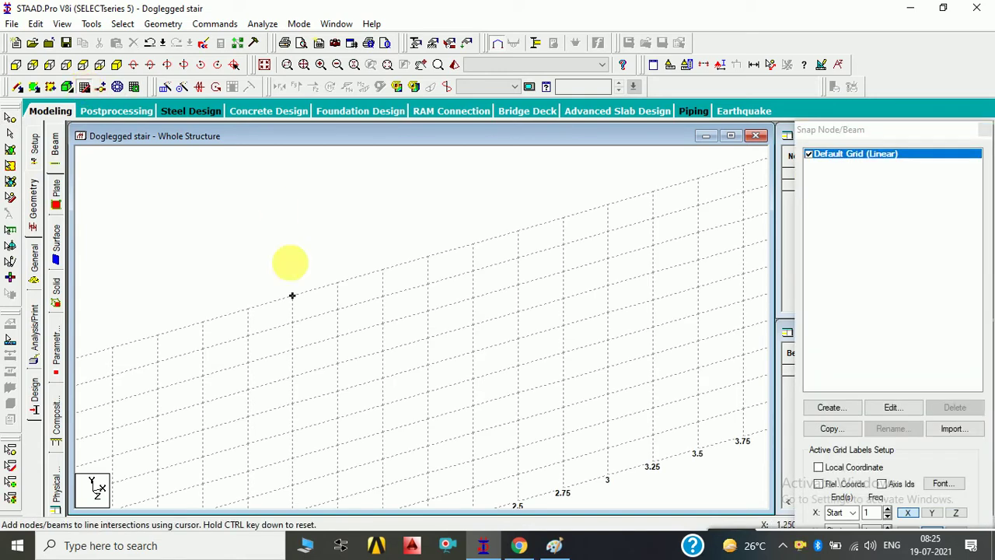
mouse_move(342, 340)
middle_mouse_down("ctrl")
mouse_move(317, 333)
mouse_move(344, 249)
mouse_move(317, 349)
middle_mouse_up("ctrl")
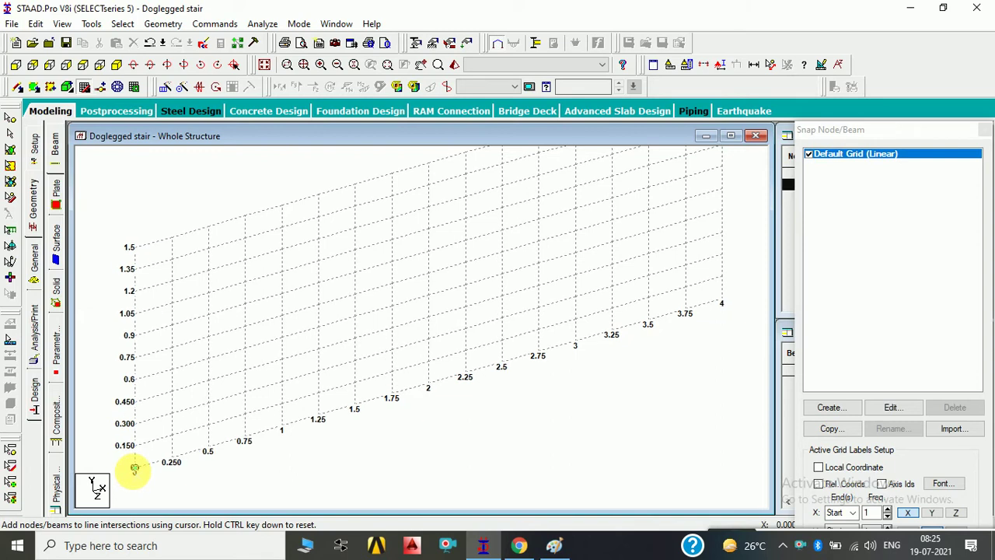
left_click(134, 467)
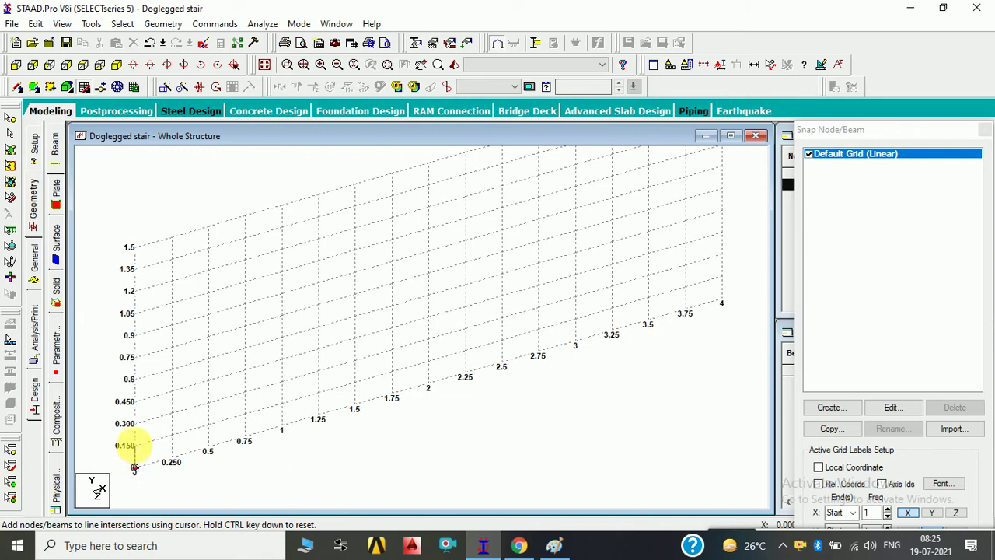
left_click(134, 445)
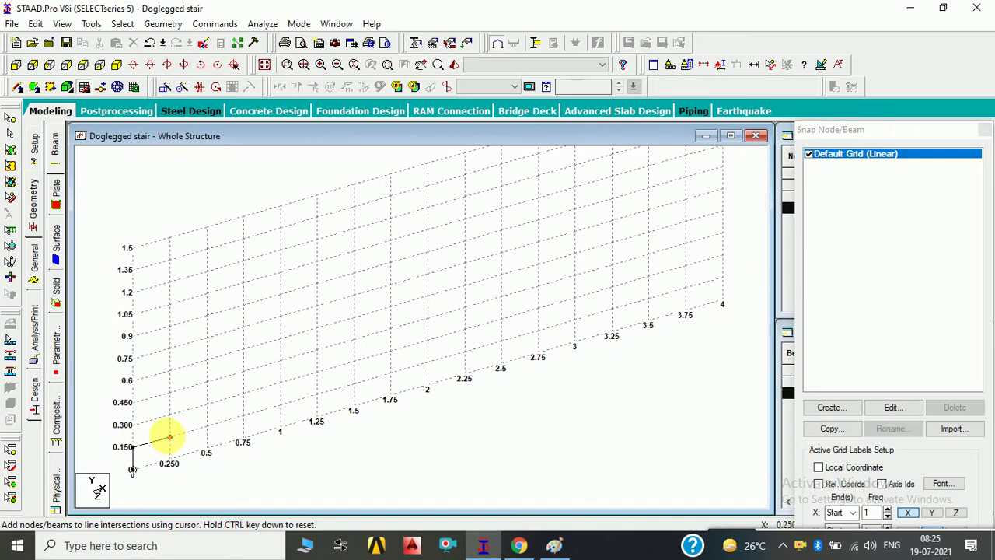
left_click(170, 436)
left_click(170, 414)
left_click(206, 404)
left_click(207, 381)
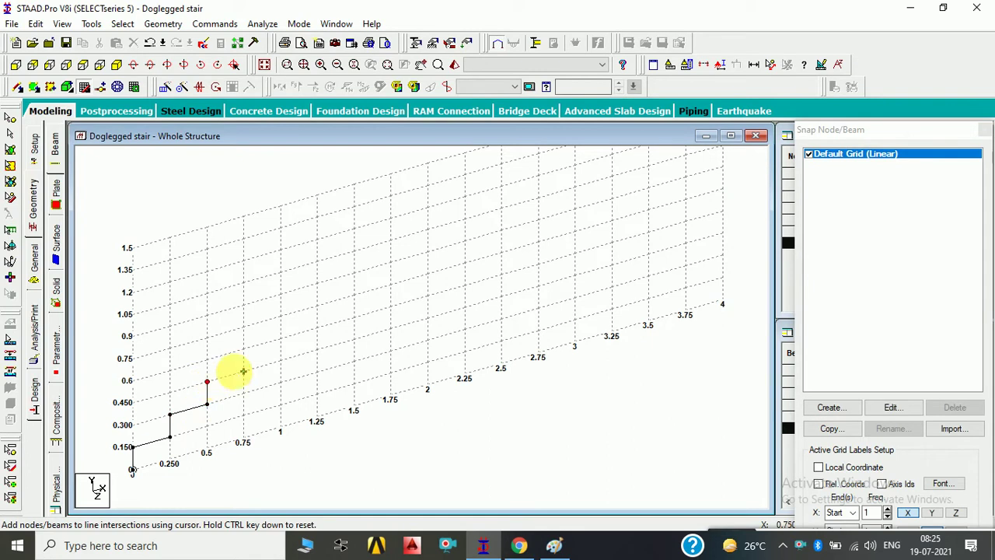
Step: Continue the stepped risers and treads up to the 1.5 m level and finish the flight
left_click(243, 372)
left_click(243, 349)
left_click(280, 338)
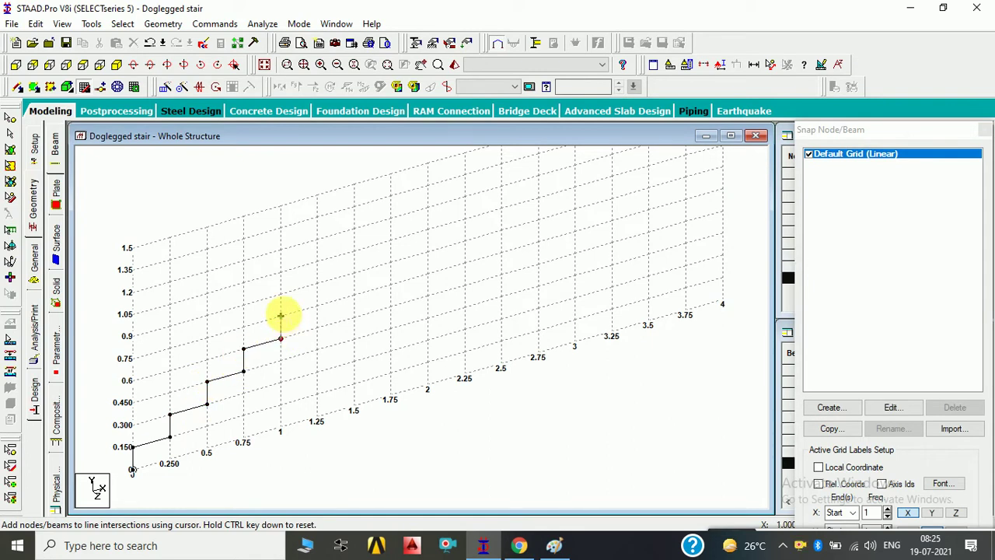
left_click(280, 316)
left_click(317, 304)
left_click(317, 283)
left_click(355, 272)
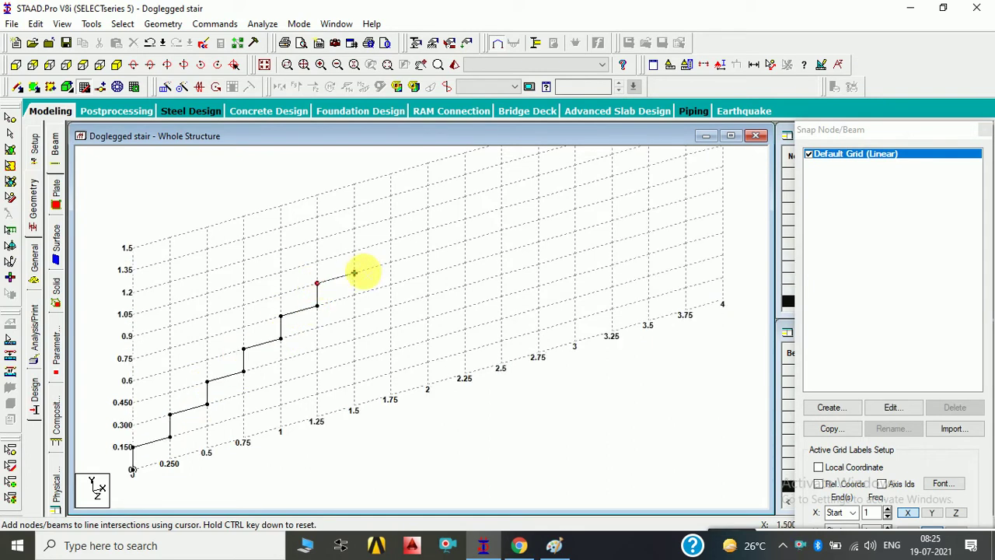
left_click(355, 251)
left_click(390, 239)
left_click(390, 217)
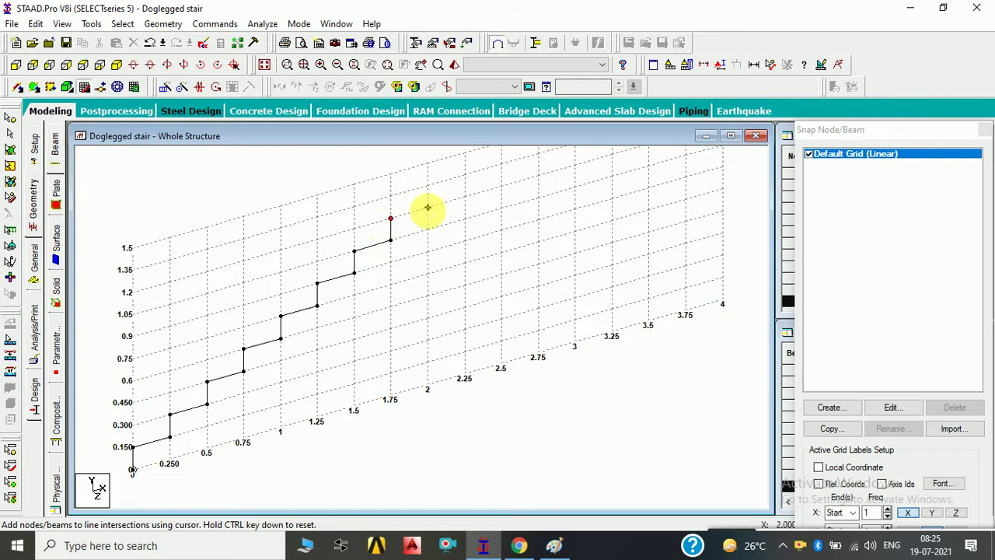
left_click(428, 207)
left_click(428, 185)
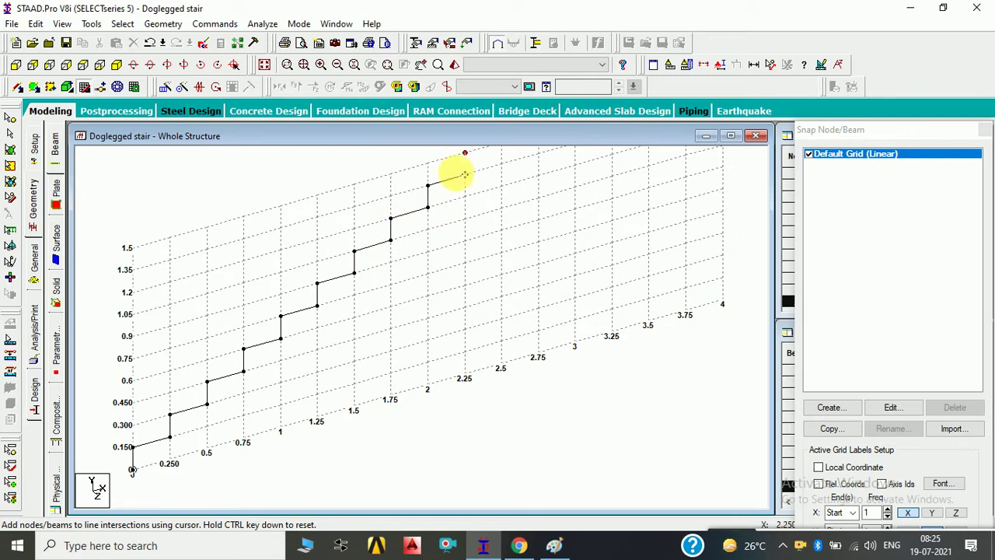
left_click(464, 174)
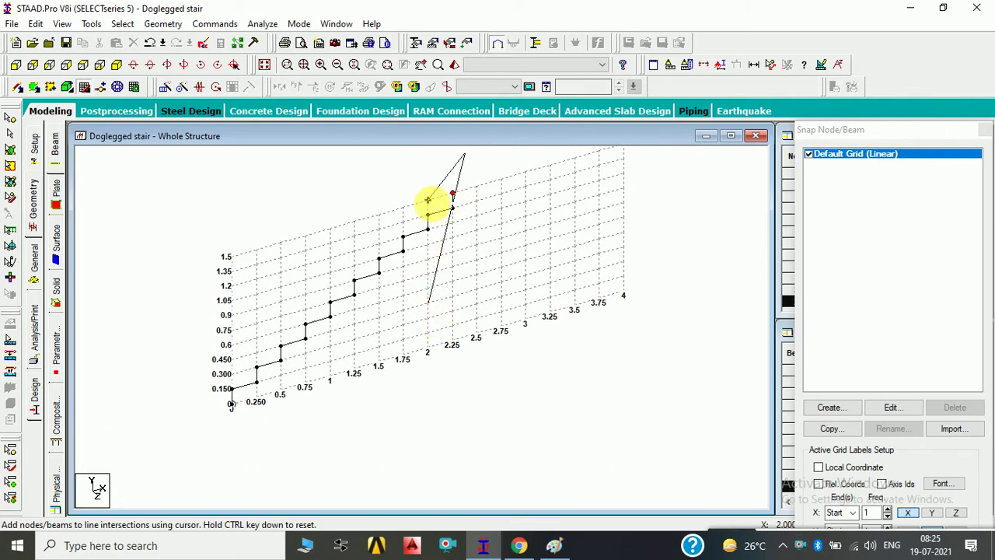
key("Escape")
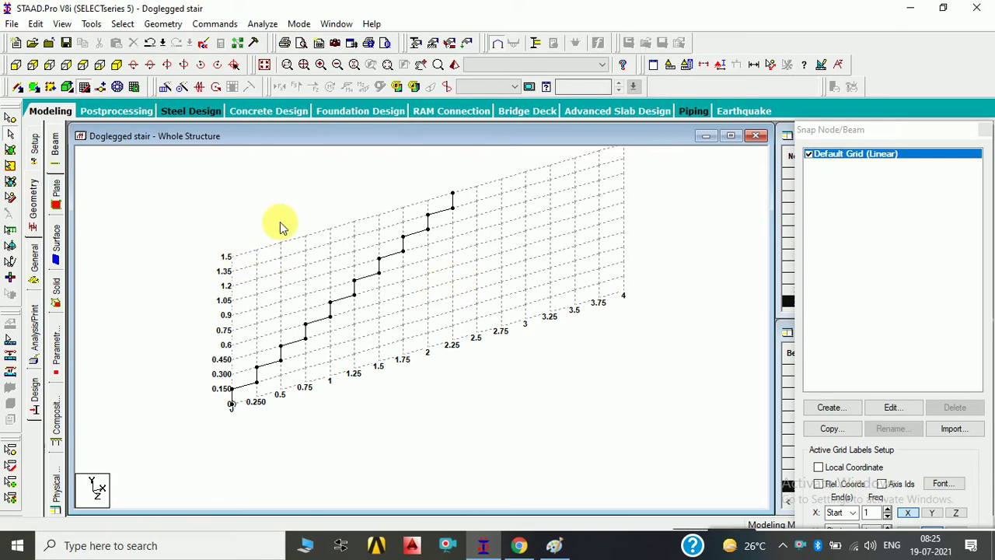
Step: Extend the grid to 12 Y lines (1.8 m) and add a vertical riser beam above the top node
left_click(893, 407)
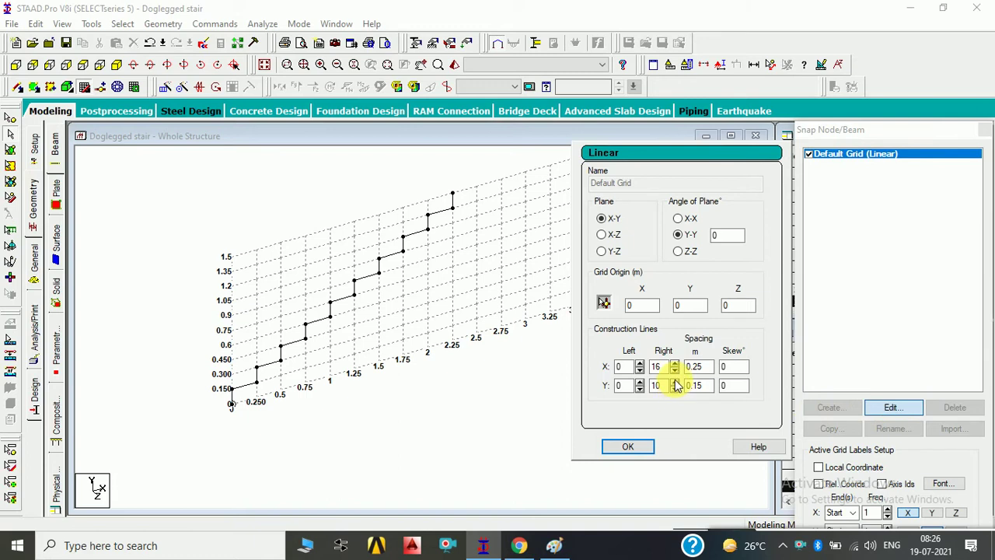
left_click(674, 382)
left_click(675, 383)
left_click(675, 382)
left_click(675, 382)
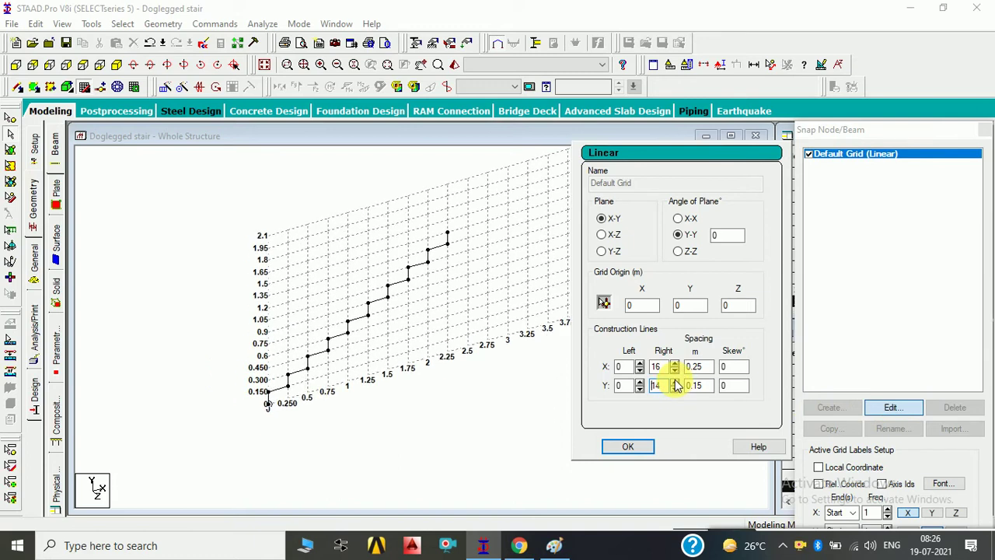
left_click(675, 389)
left_click(675, 388)
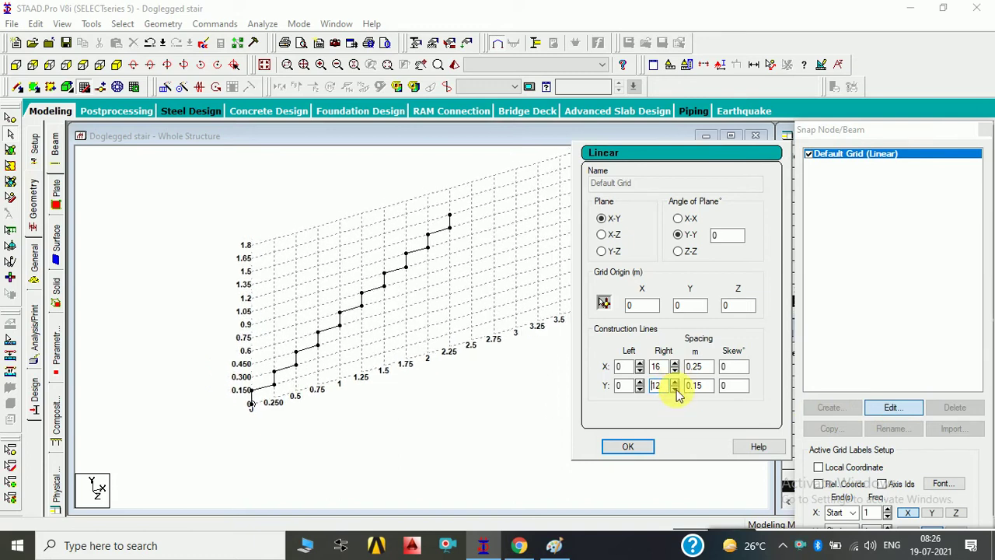
left_click(628, 447)
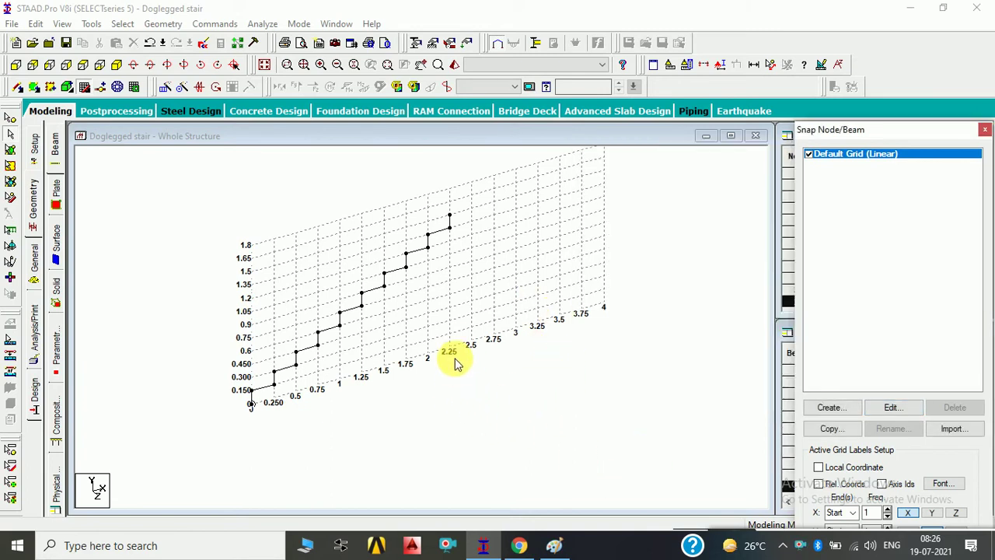
left_click(449, 214)
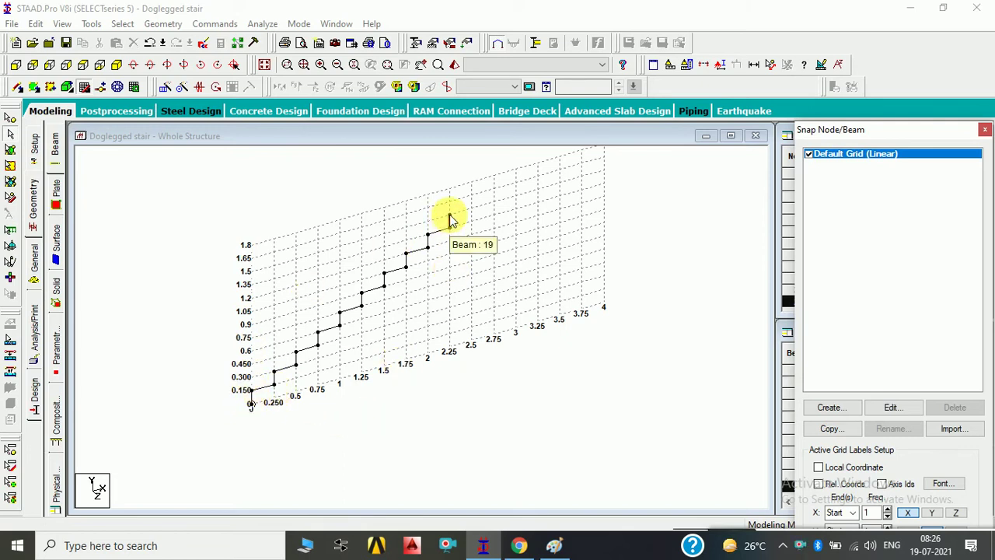
left_click(256, 389)
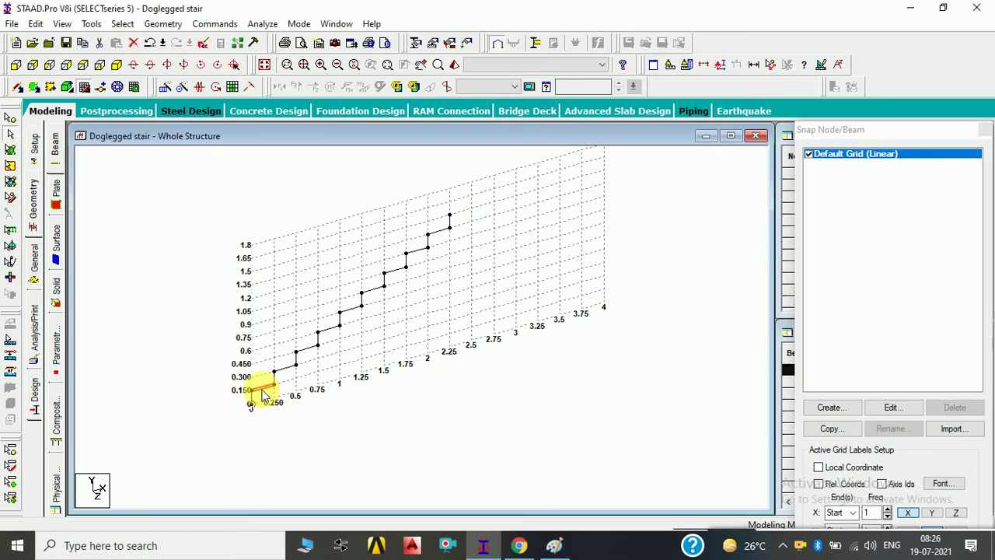
left_click(284, 367)
left_click(314, 347)
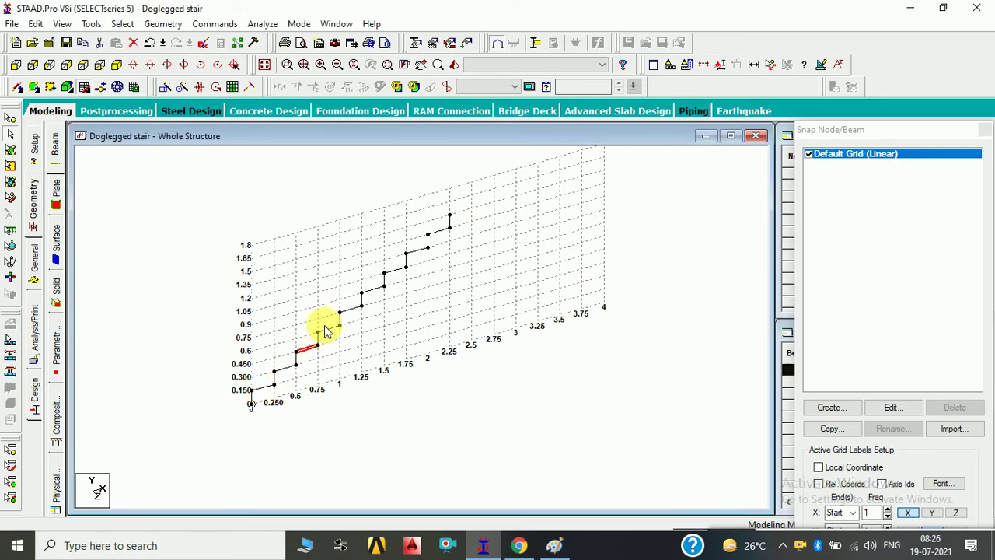
left_click(328, 329)
left_click(354, 309)
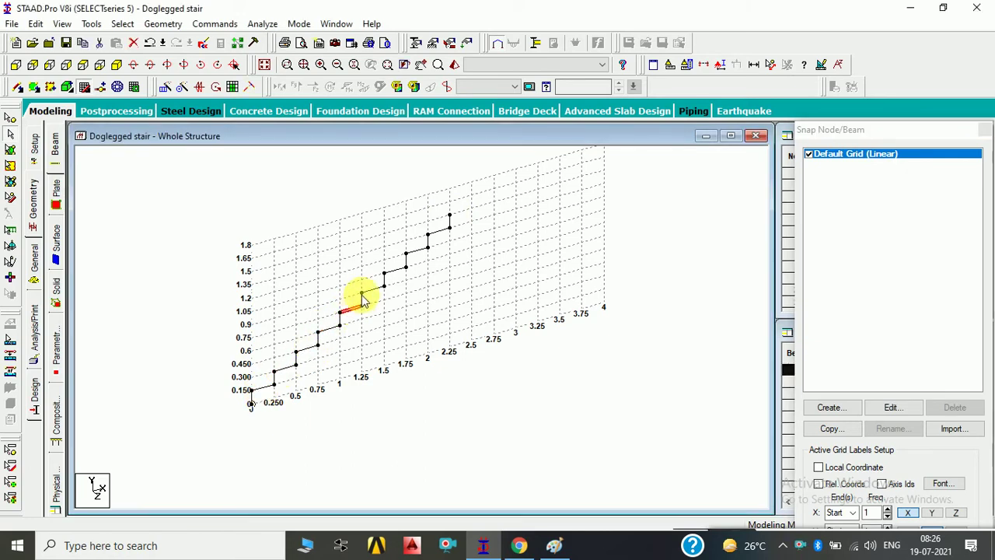
left_click(371, 287)
left_click(396, 270)
left_click(418, 249)
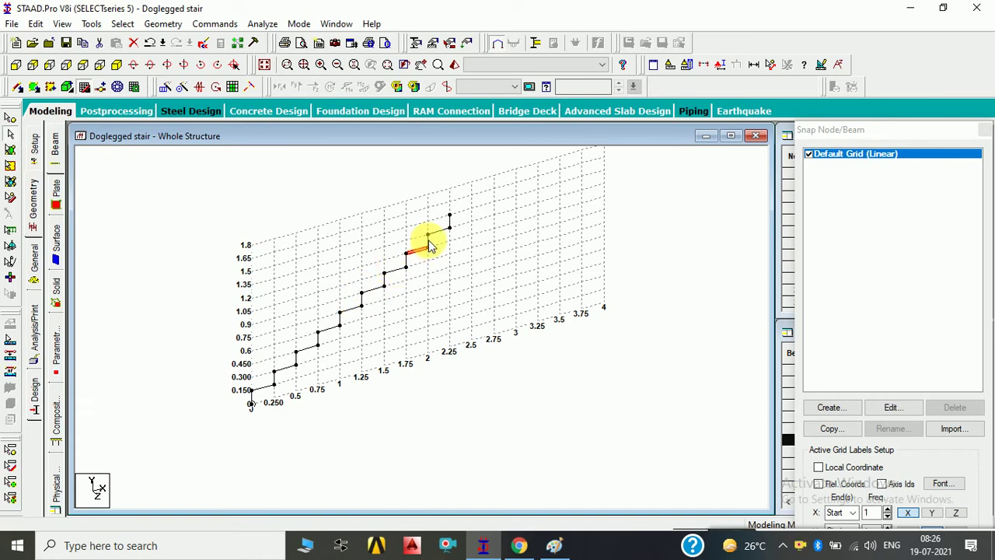
left_click(438, 231)
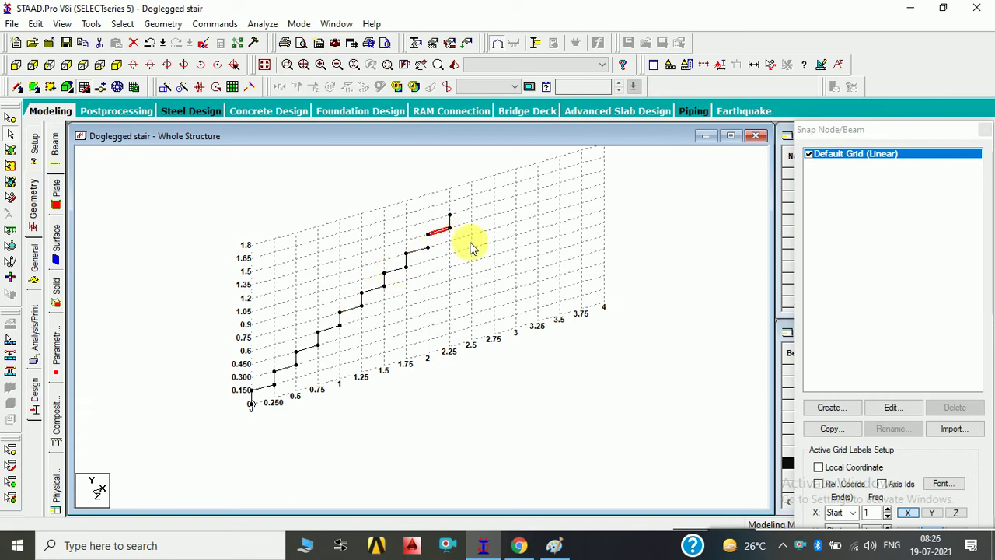
left_click(563, 549)
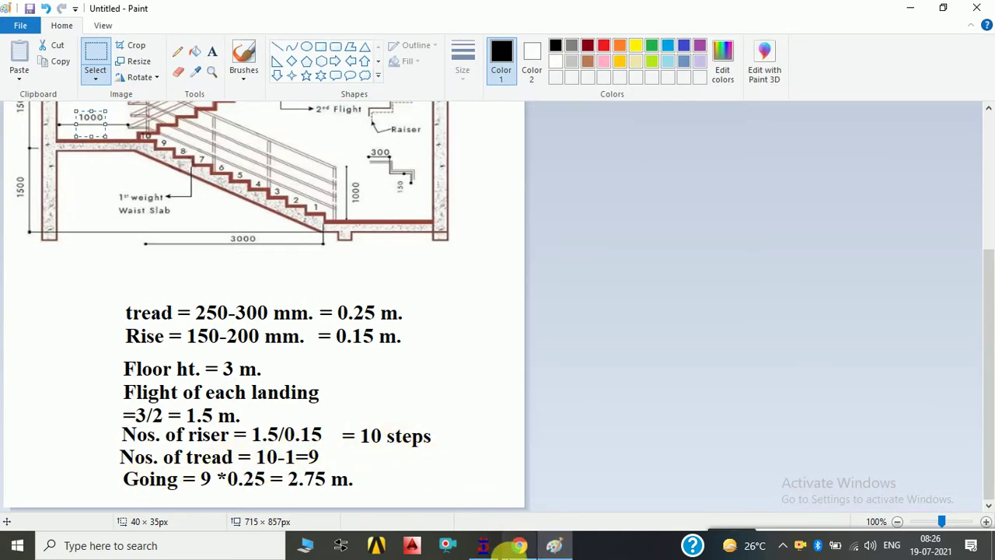
left_click(483, 547)
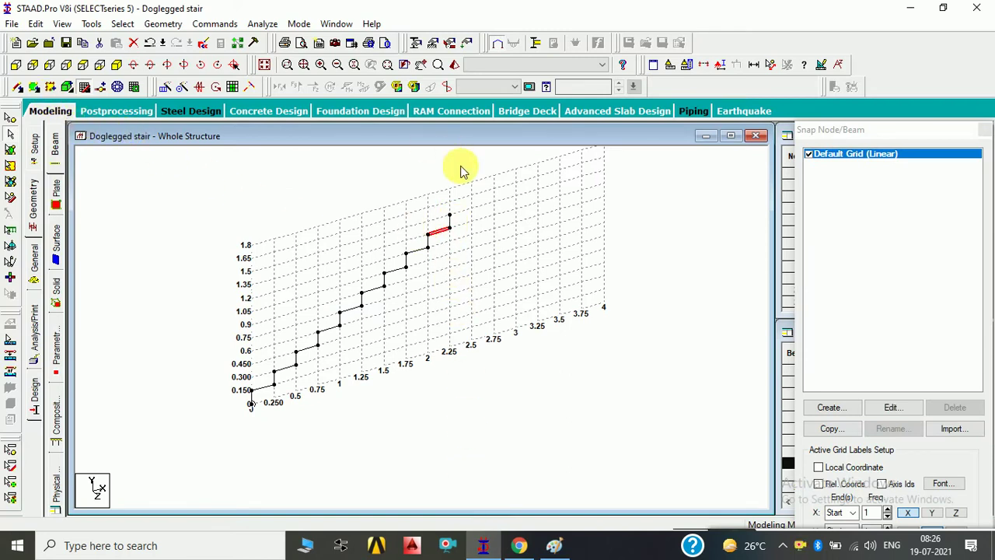
Step: Draw the 1.5 m landing beam from the flight's top through x = 2.5 m to x = 3.5 m
left_click(84, 87)
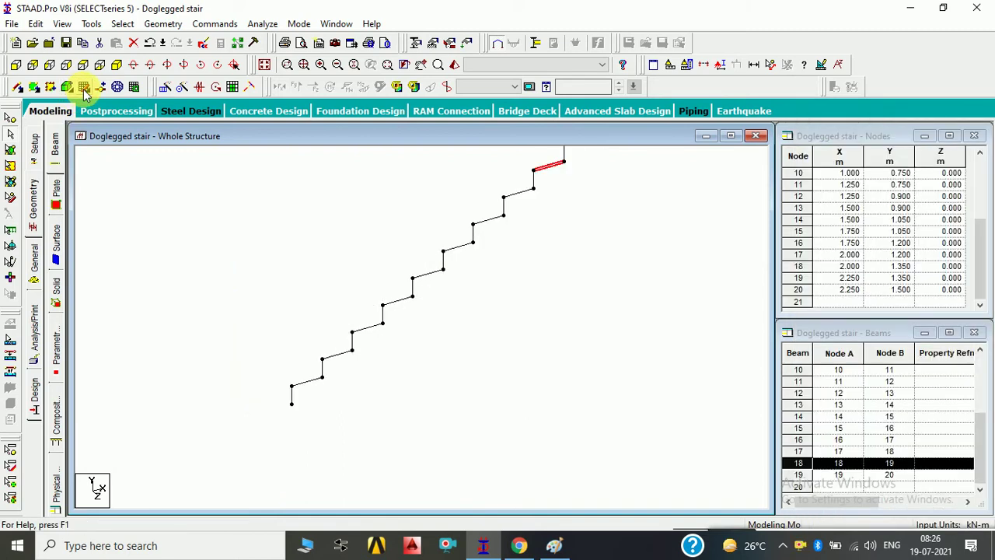
left_click(84, 88)
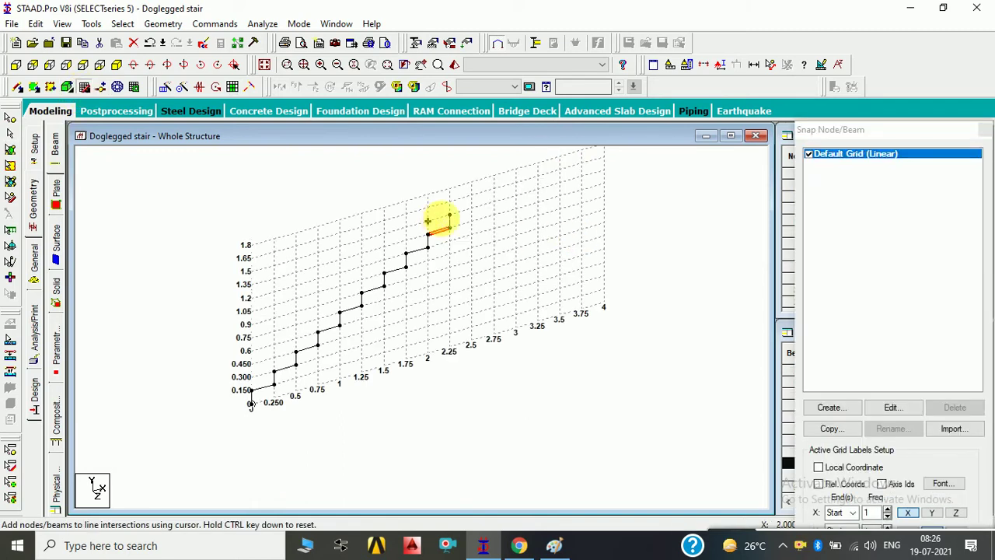
left_click(449, 215)
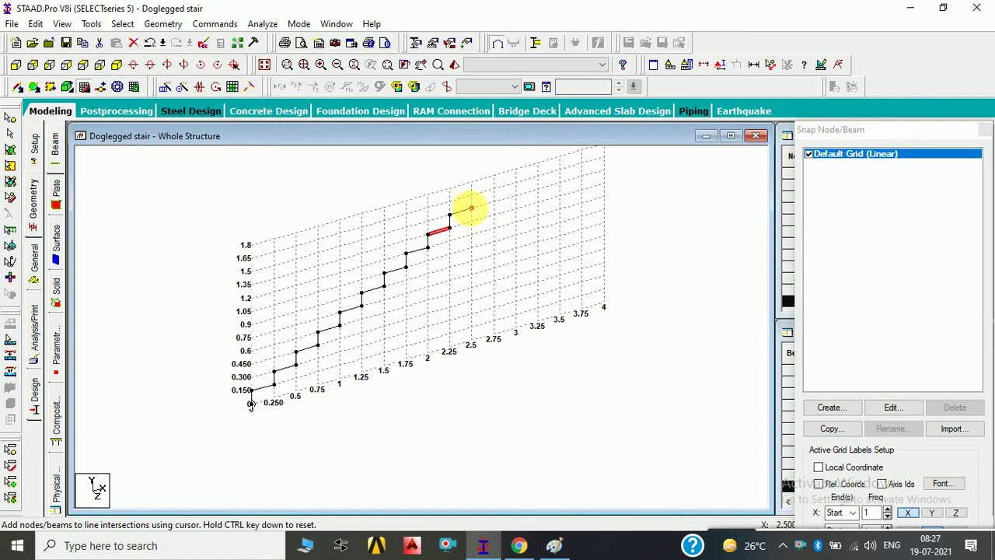
left_click(471, 208)
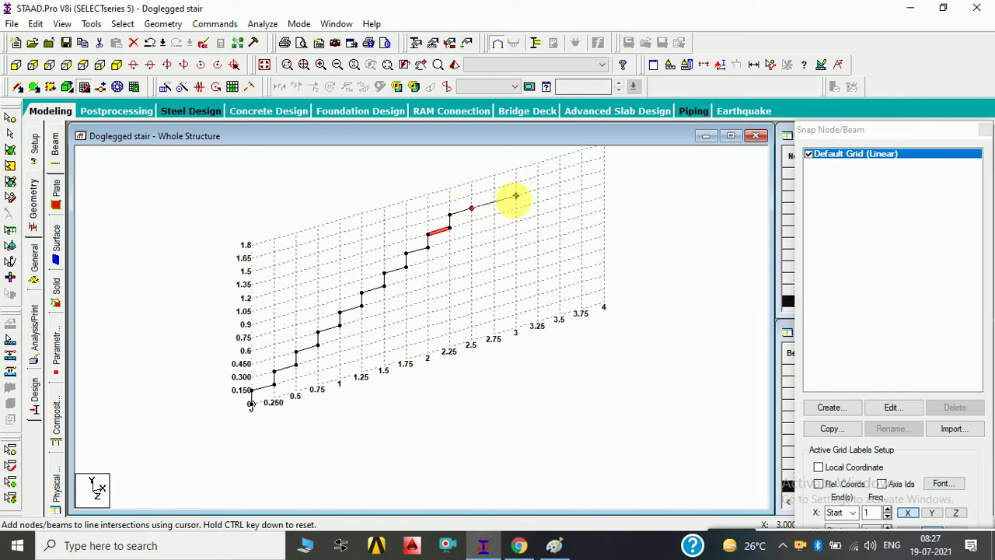
left_click(559, 183)
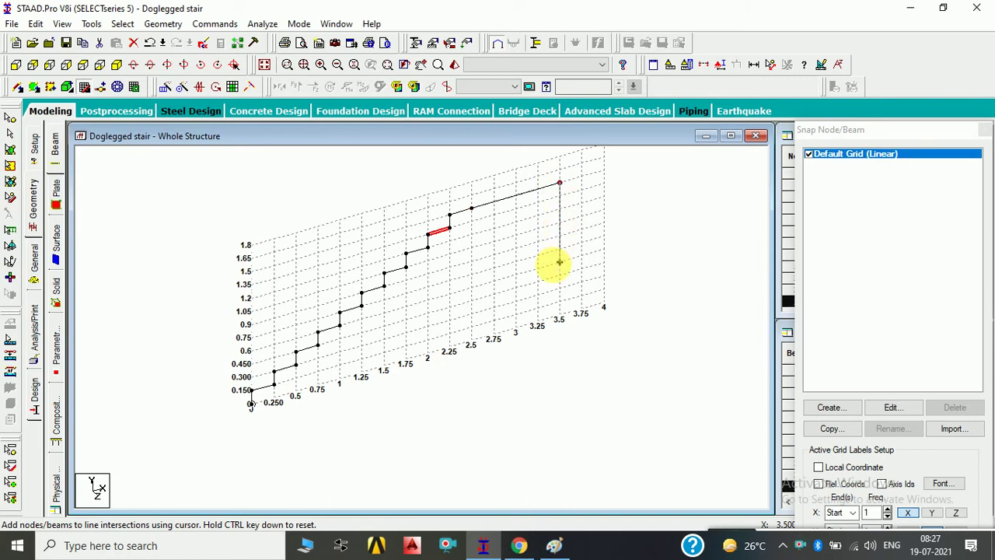
key("Escape")
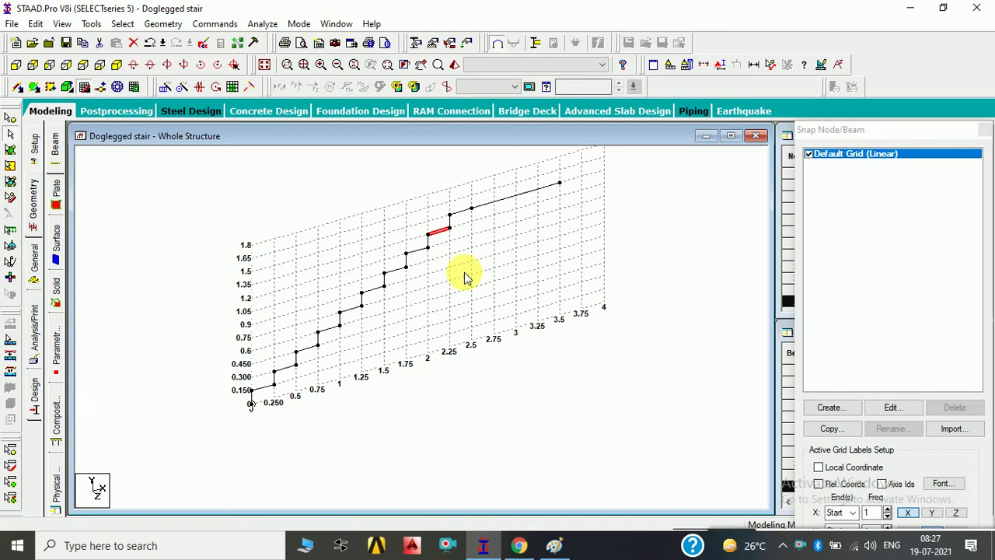
scroll(465, 278, "up", 1)
scroll(464, 278, "up", 1)
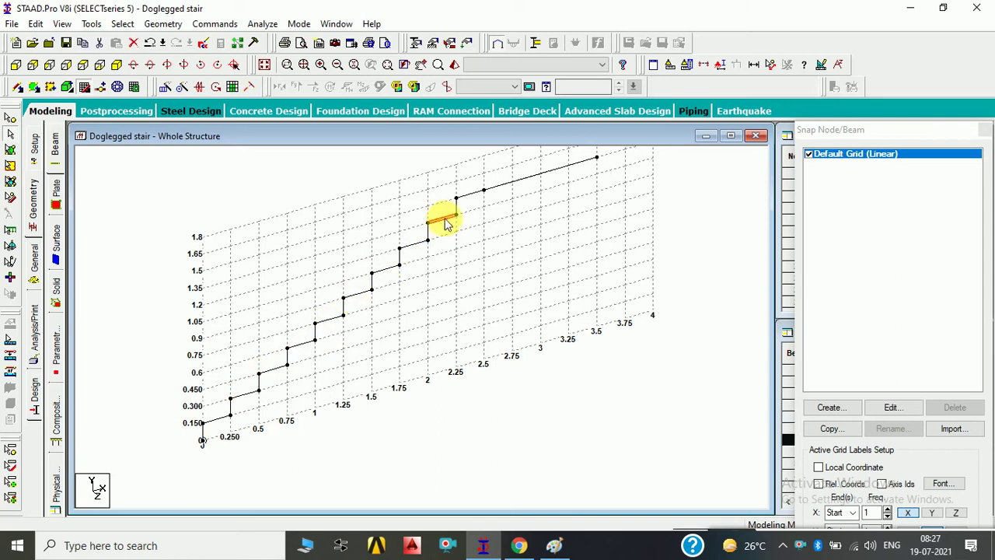
left_click(465, 194)
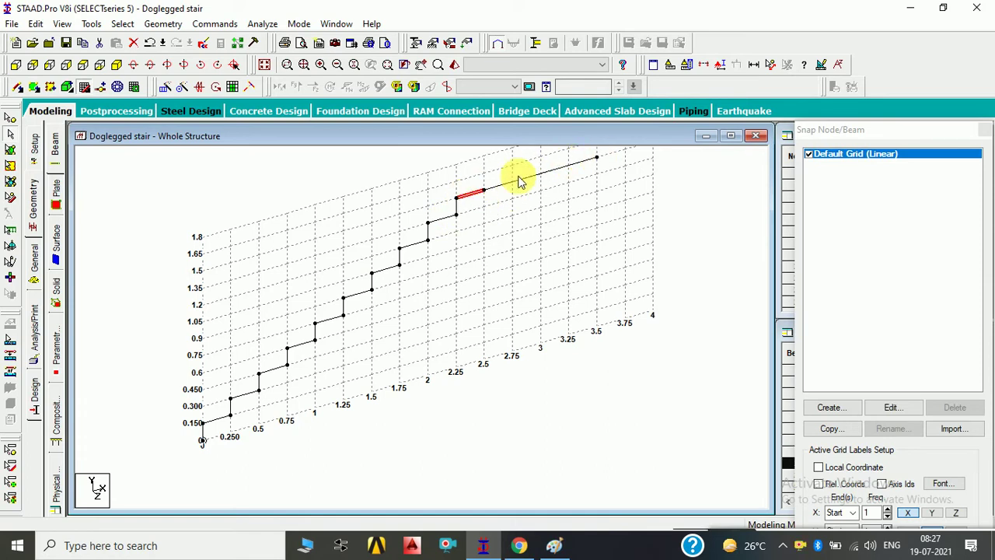
scroll(530, 264, "down", 1)
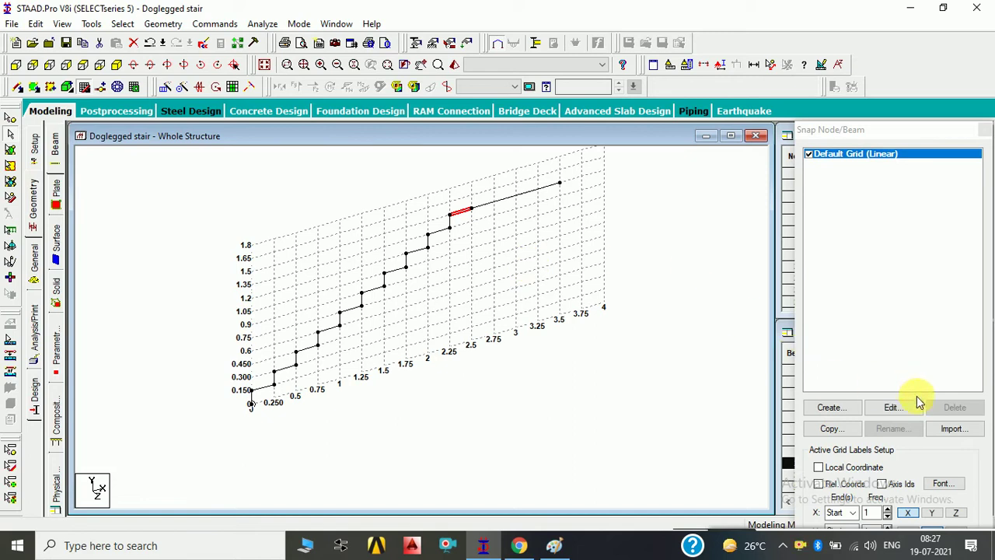
Step: Raise the grid's Y Right count to 21 lines at 0.15 m, reaching 3.15 m
left_click(896, 409)
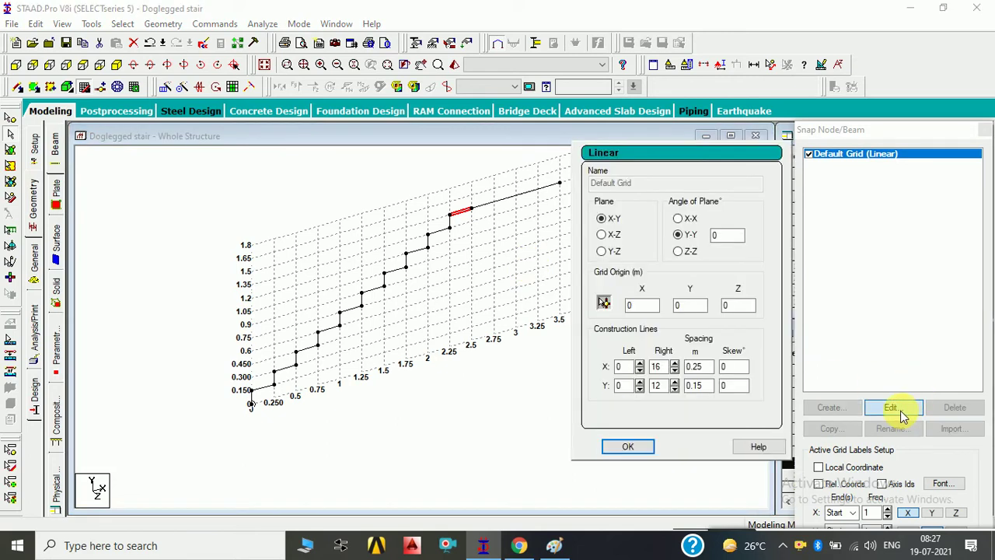
left_click(675, 382)
left_click(675, 381)
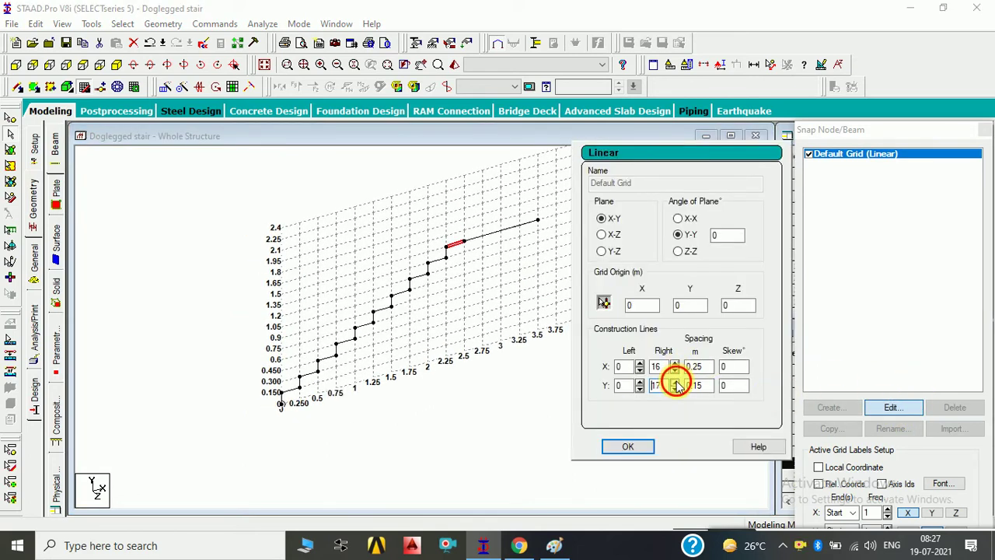
left_click(675, 382)
left_click(675, 381)
left_click(674, 383)
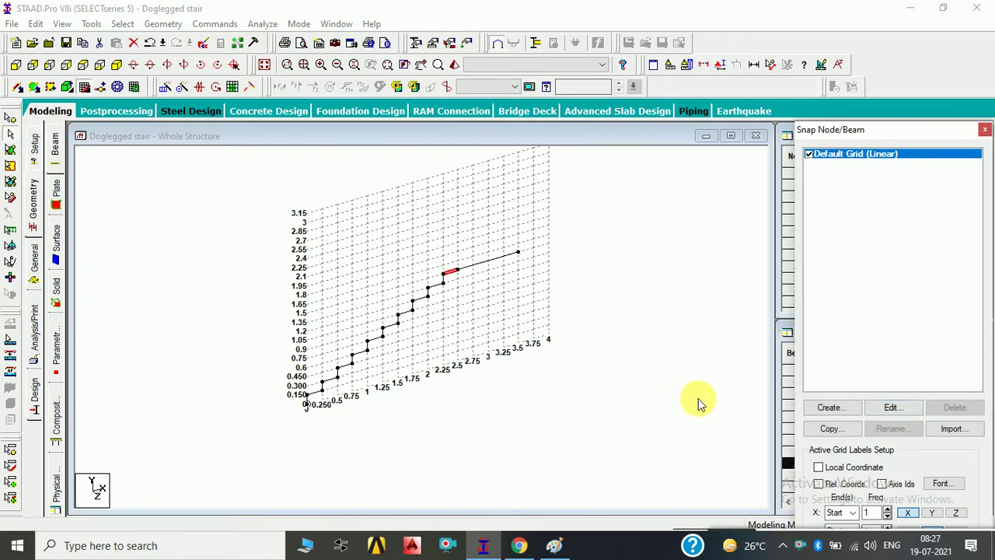
scroll(544, 330, "up", 1)
scroll(544, 330, "up", 1)
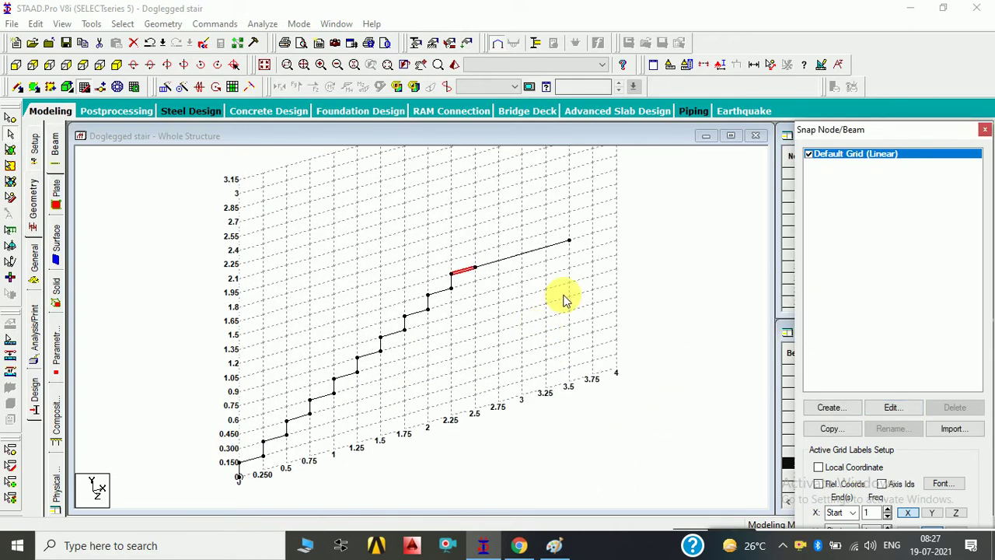
scroll(567, 300, "up", 1)
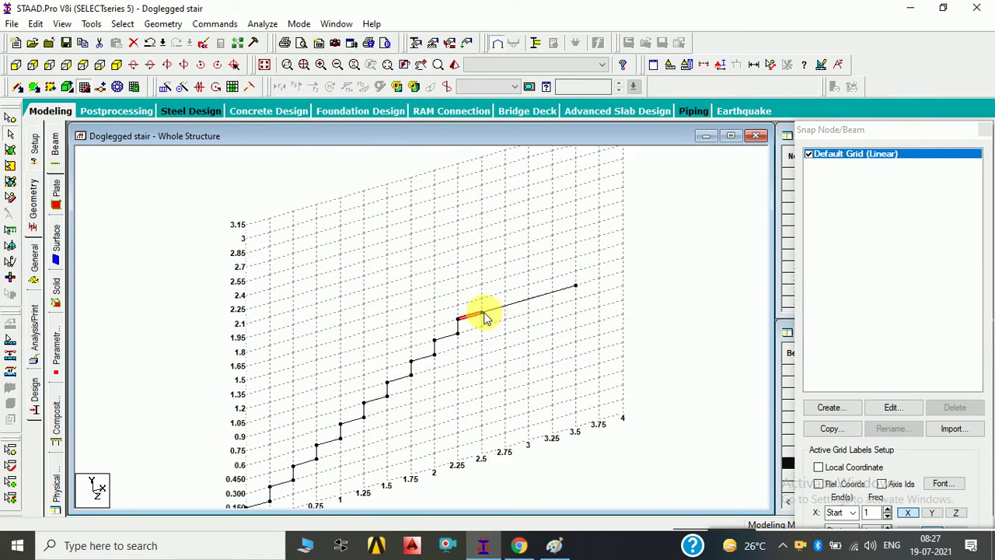
Step: Re-enable Snap Node/Beam and start the second flight's risers and treads from the landing at x = 2.5 m
left_click(98, 88)
left_click(98, 87)
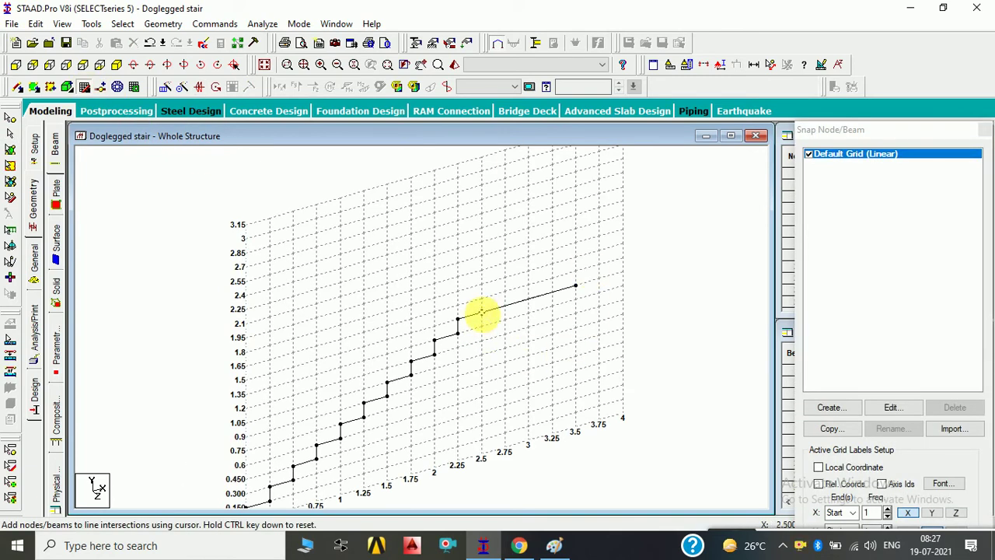
left_click(482, 300)
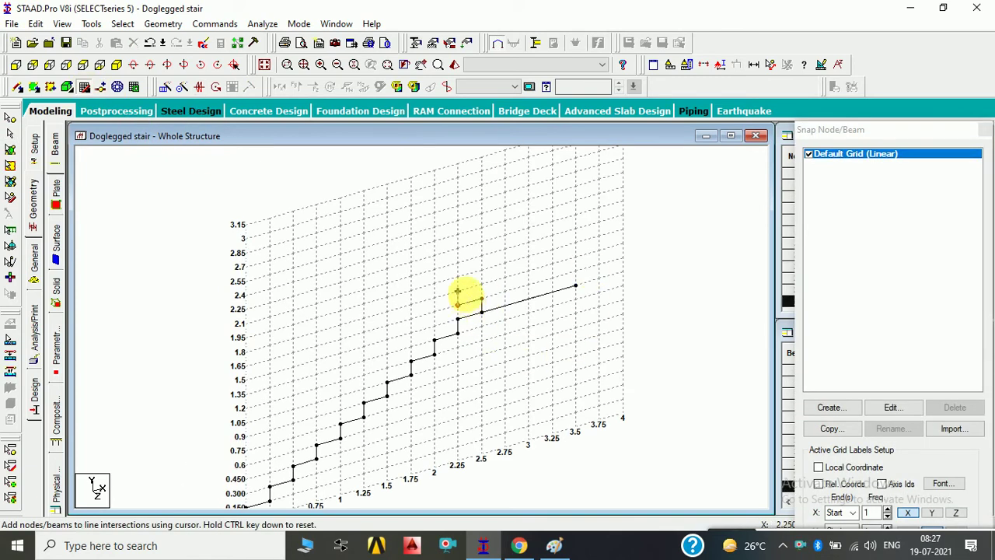
left_click(458, 292)
left_click(434, 297)
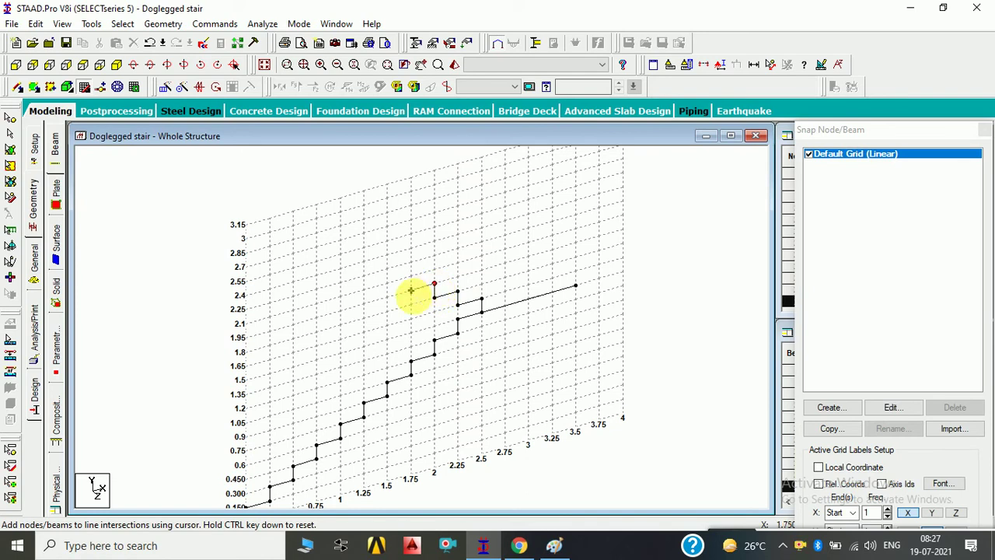
left_click(410, 289)
left_click(411, 275)
left_click(387, 282)
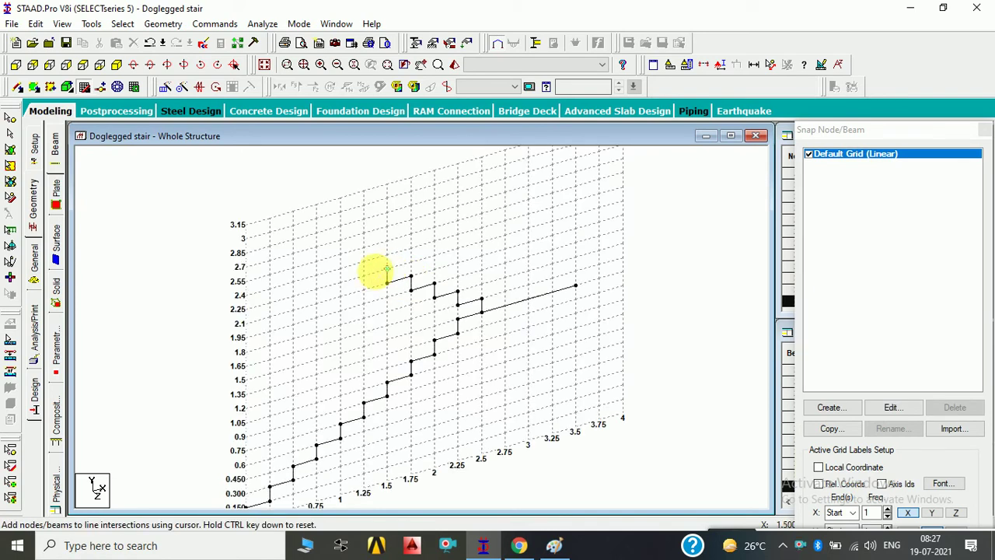
Step: Continue the second flight's steps back toward x = 0, ending with a tread at 3.0 m
left_click(363, 275)
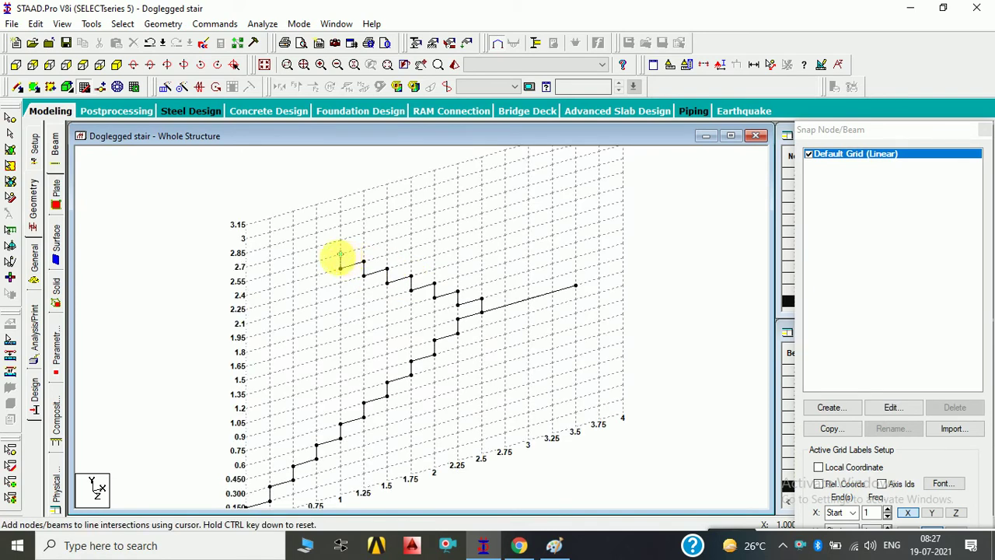
left_click(340, 253)
left_click(316, 260)
left_click(316, 246)
left_click(293, 253)
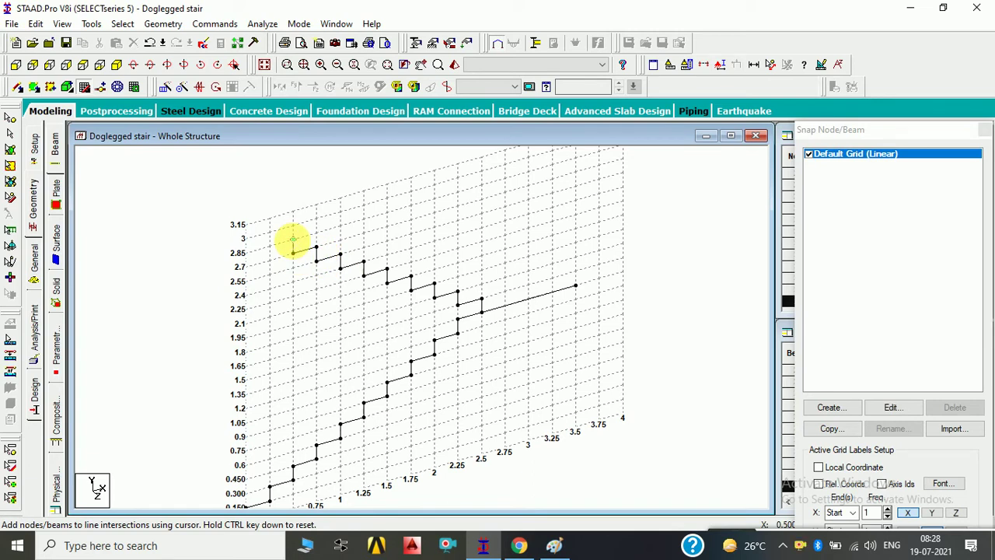
left_click(293, 239)
right_click(267, 245)
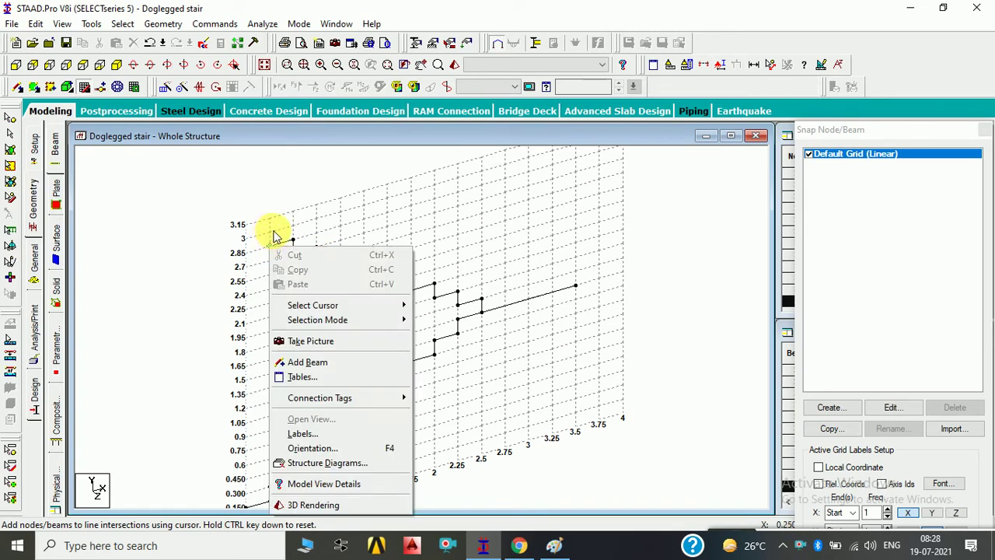
left_click(363, 232)
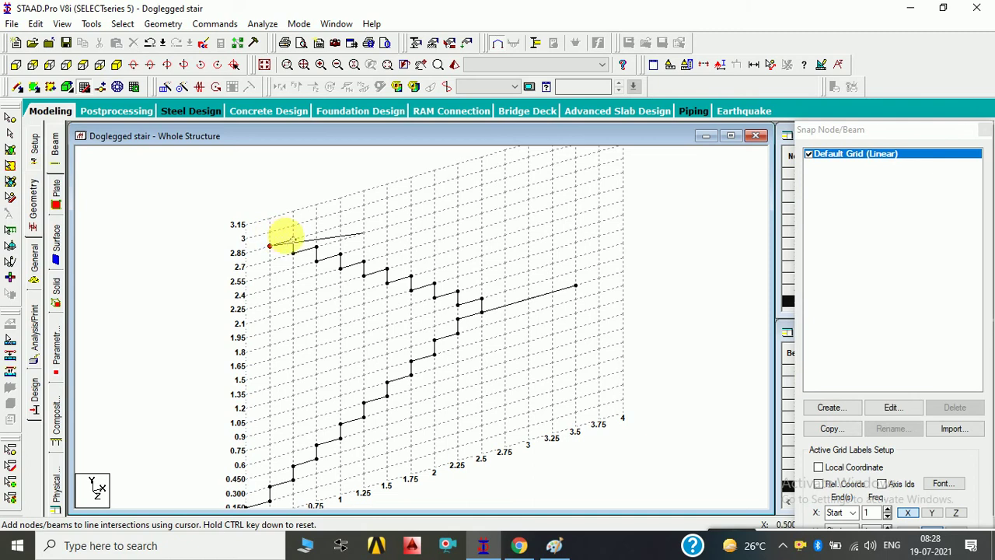
left_click(269, 232)
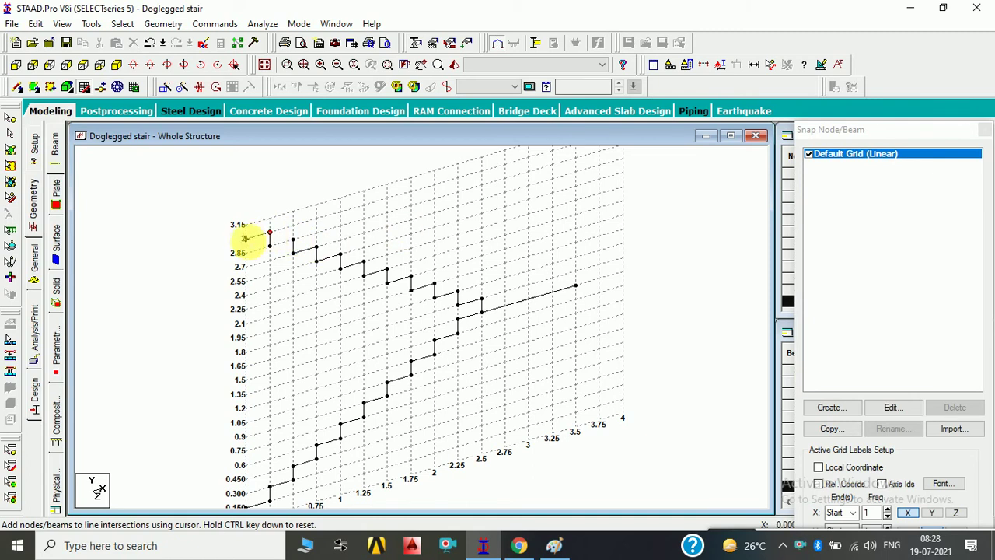
left_click(244, 239)
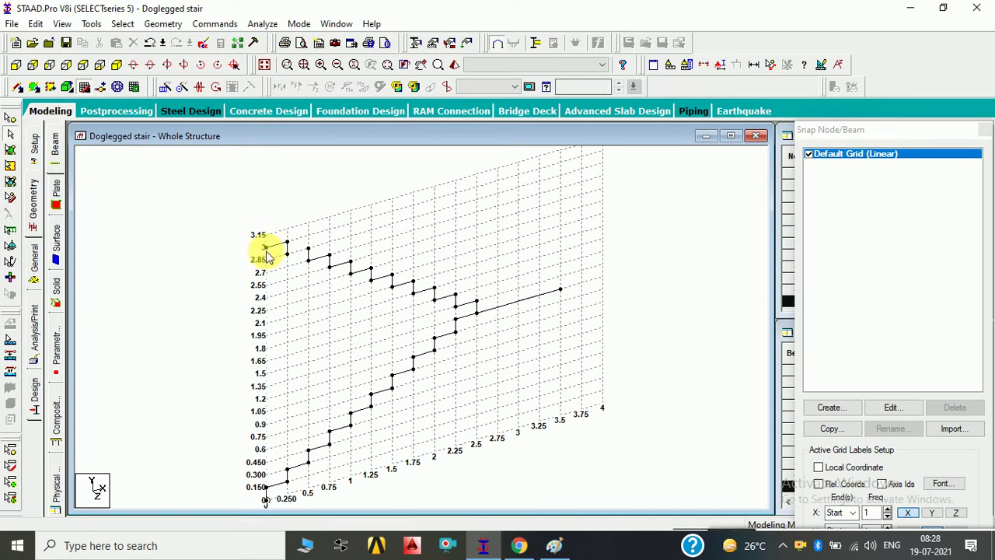
Step: Pan the stair model up, inspect beam 20 and the landing's short beam, then return to Paint
scroll(561, 379, "up", 1)
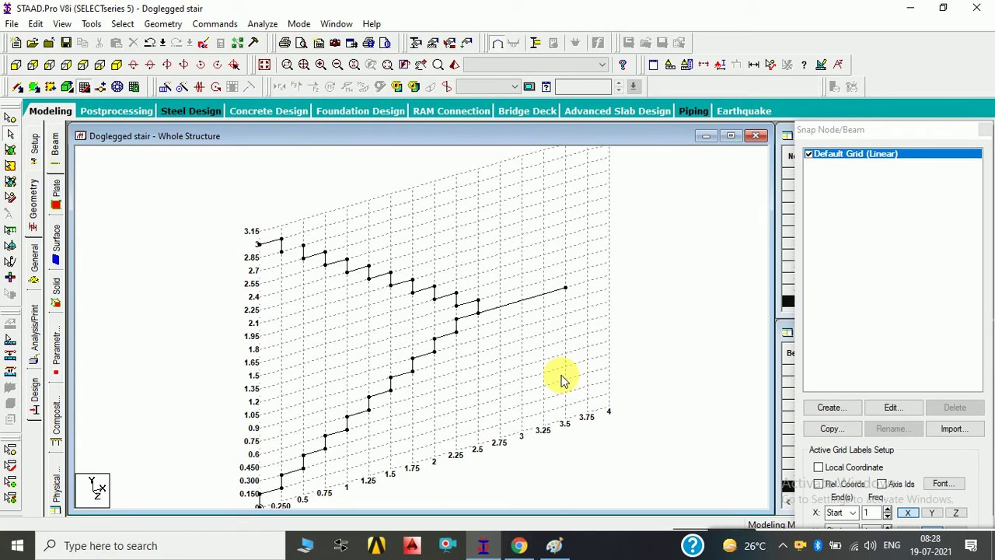
middle_click_drag(572, 387, 584, 288)
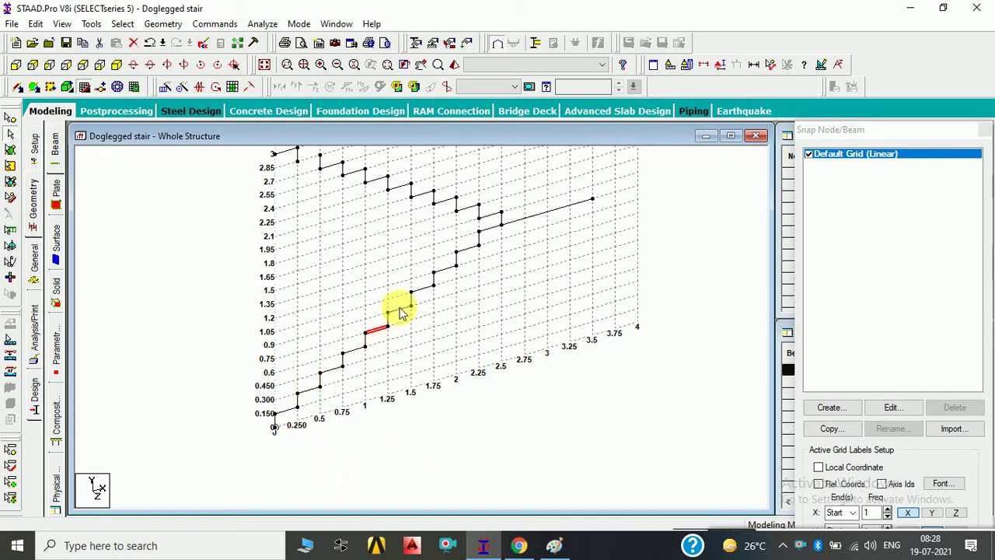
left_click(465, 257)
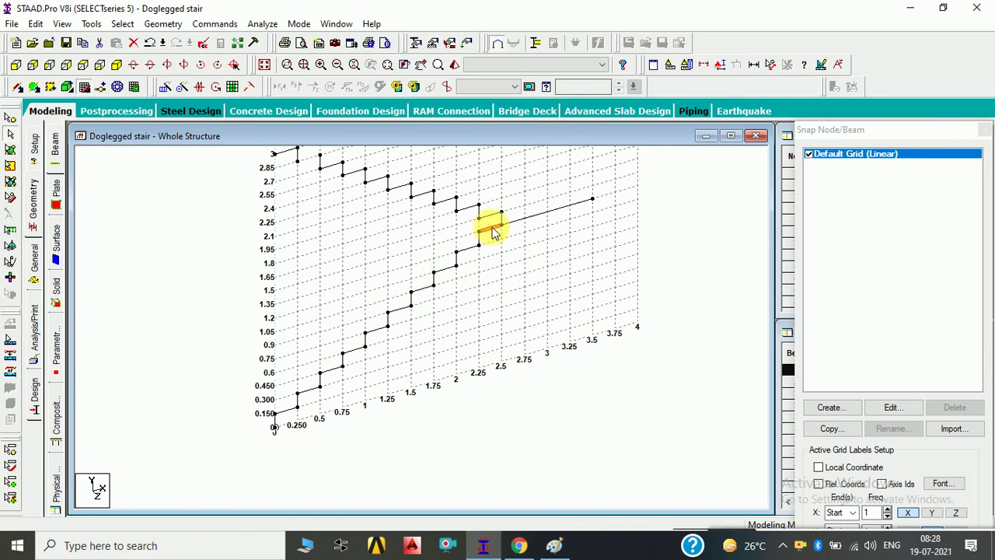
left_click(500, 235)
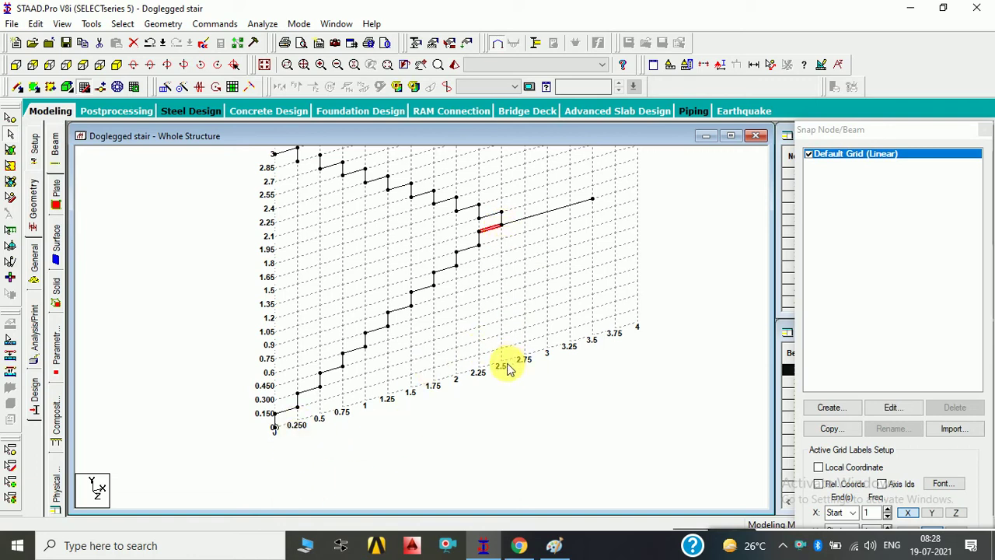
left_click(554, 545)
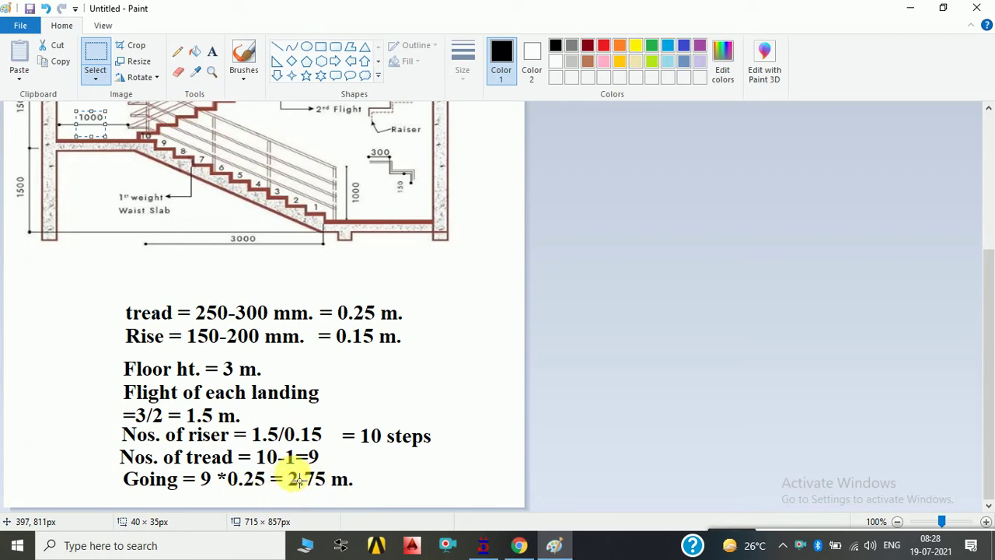
Step: Erase the 2.75 Going value and attempt a text entry after the equals sign
left_click_drag(285, 464, 328, 495)
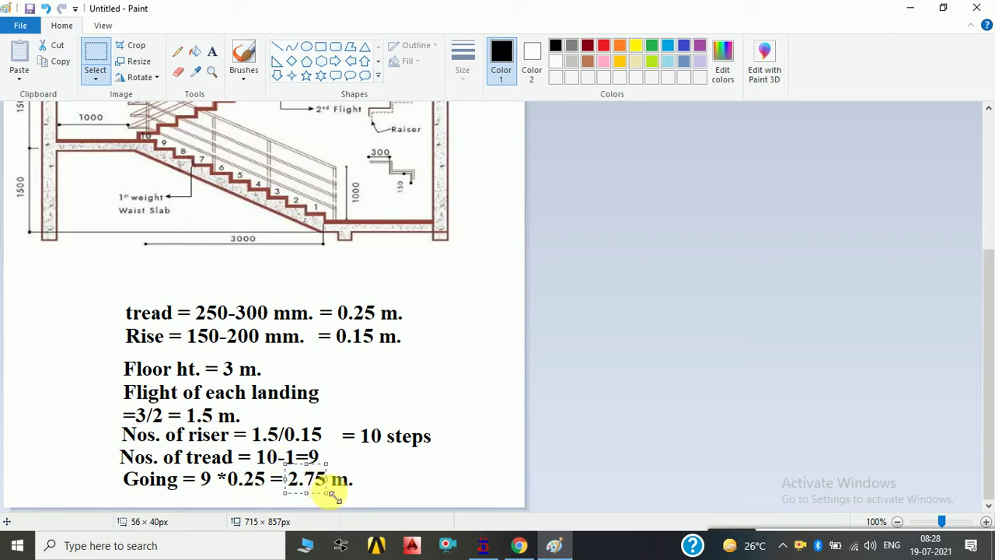
key("Delete")
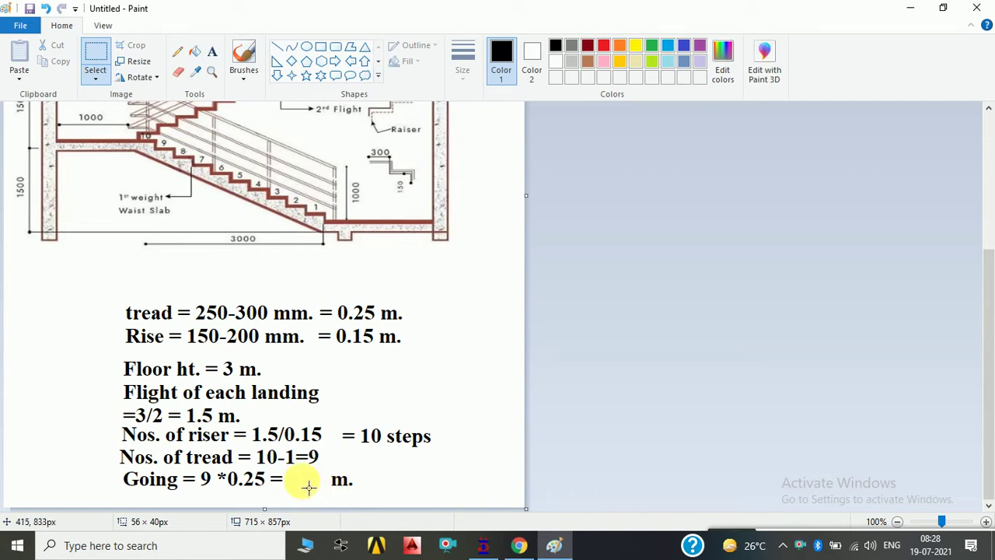
left_click(212, 52)
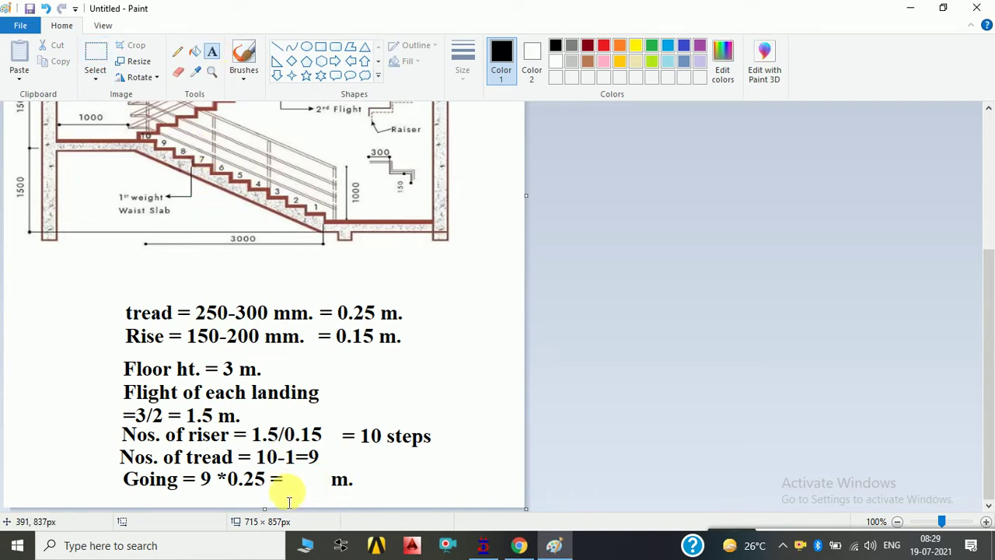
left_click(290, 469)
type("2.25")
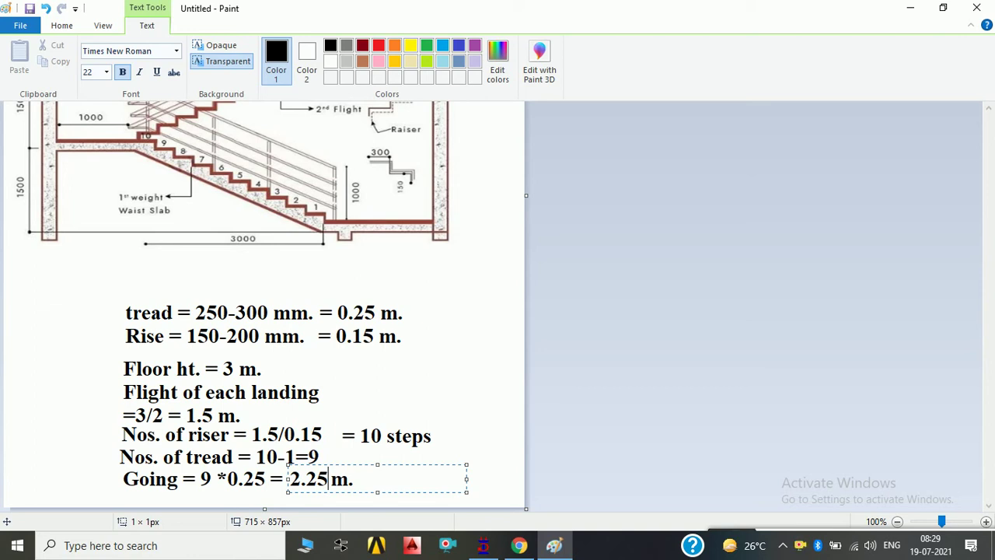
key("Escape")
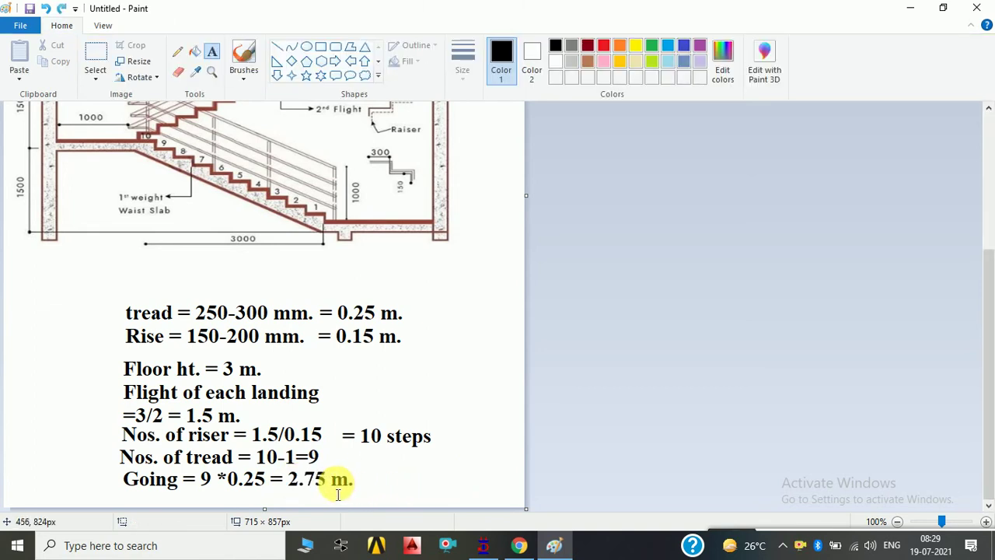
left_click(316, 470)
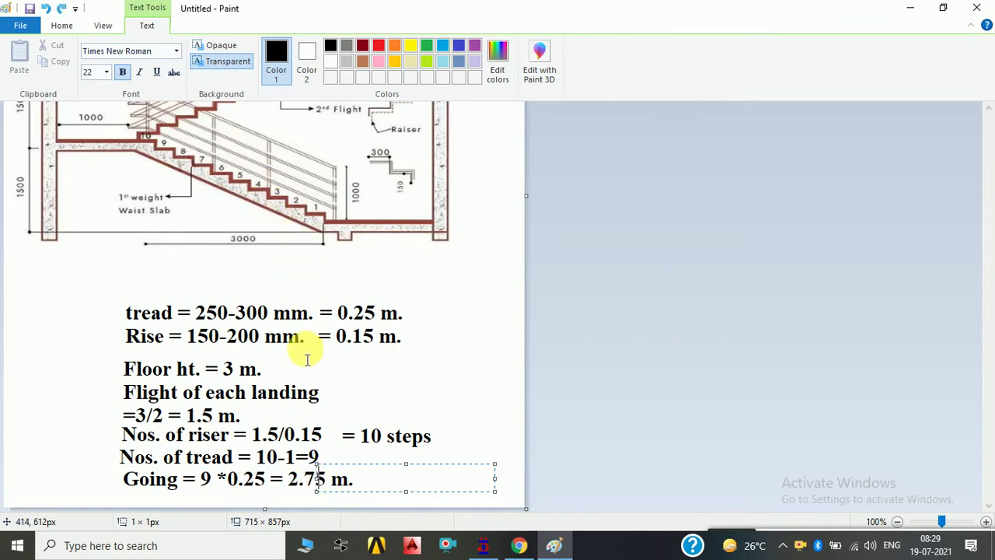
left_click_drag(285, 464, 333, 495)
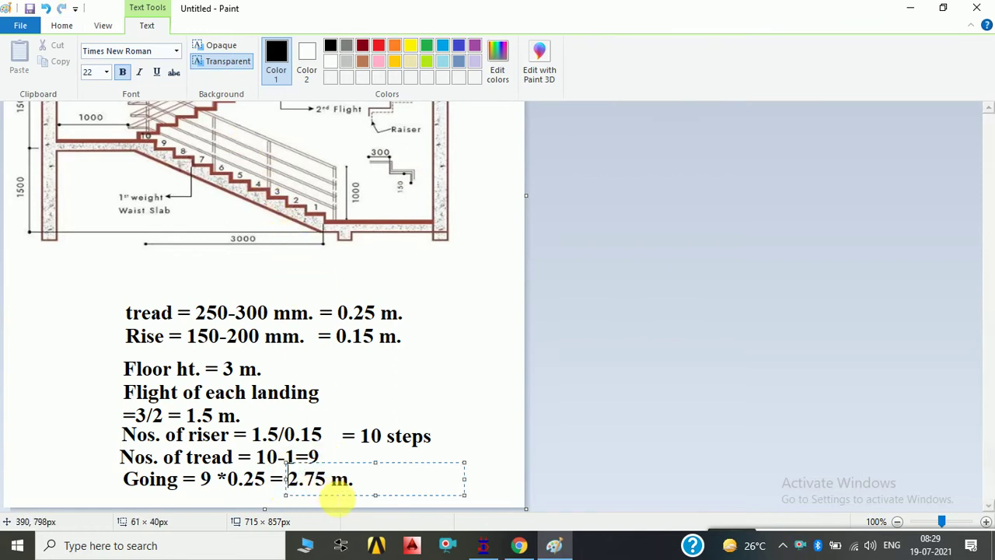
left_click(409, 439)
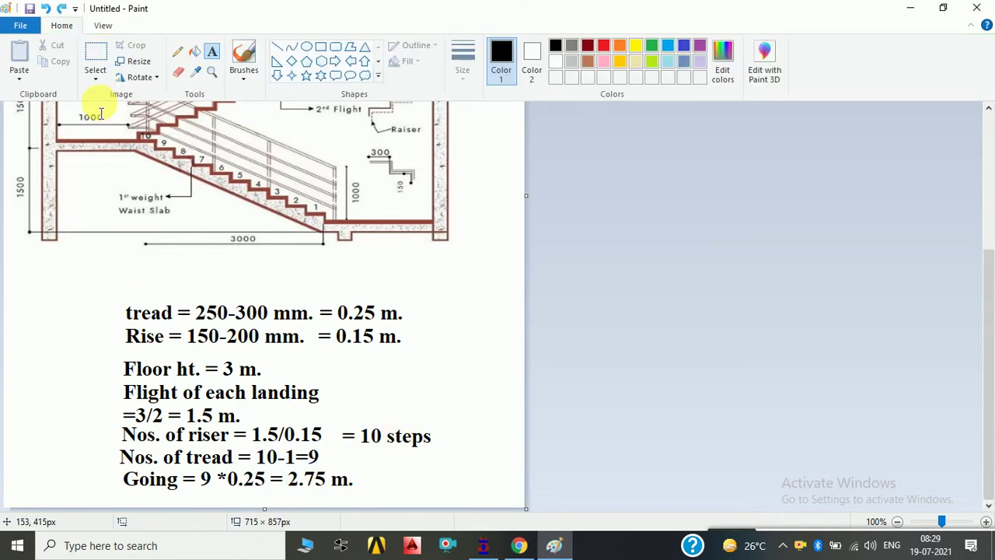
Step: Erase 2.75 again and write 2.25 after the Going equals sign
left_click(97, 62)
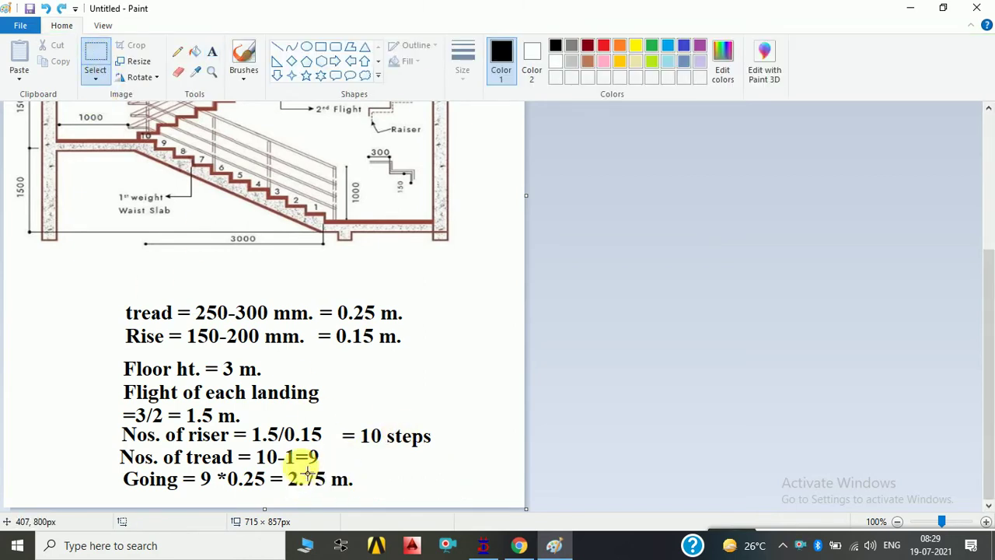
left_click_drag(286, 466, 331, 492)
key("Delete")
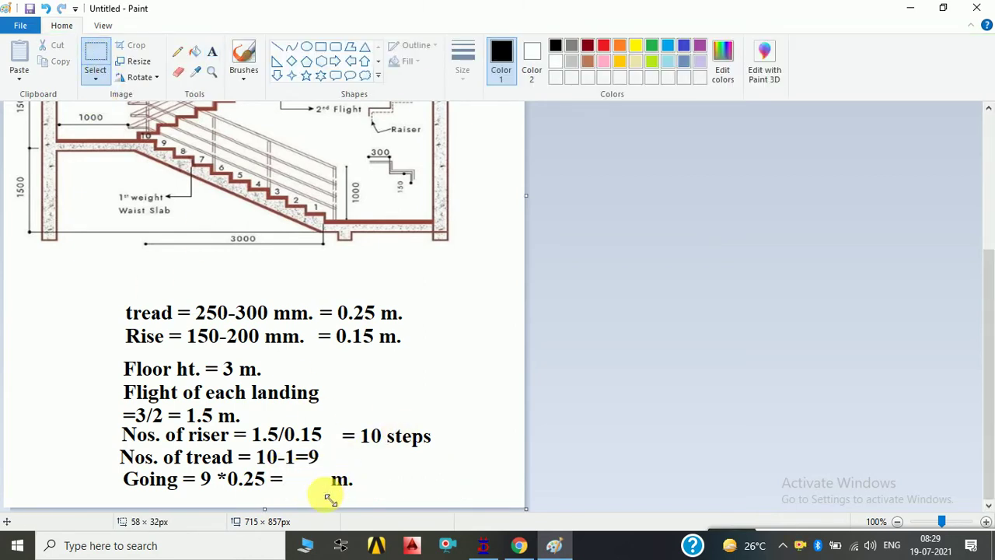
left_click(212, 52)
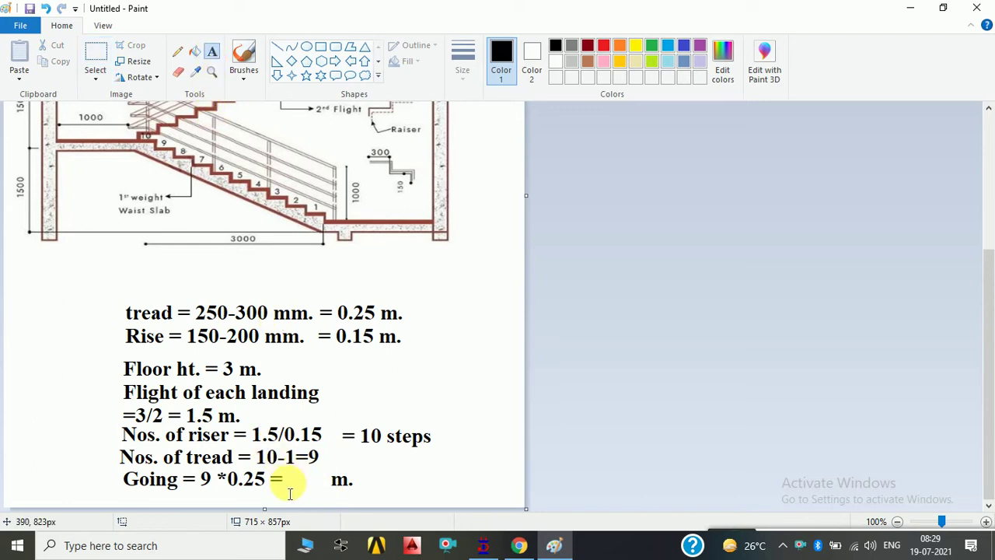
left_click(290, 490)
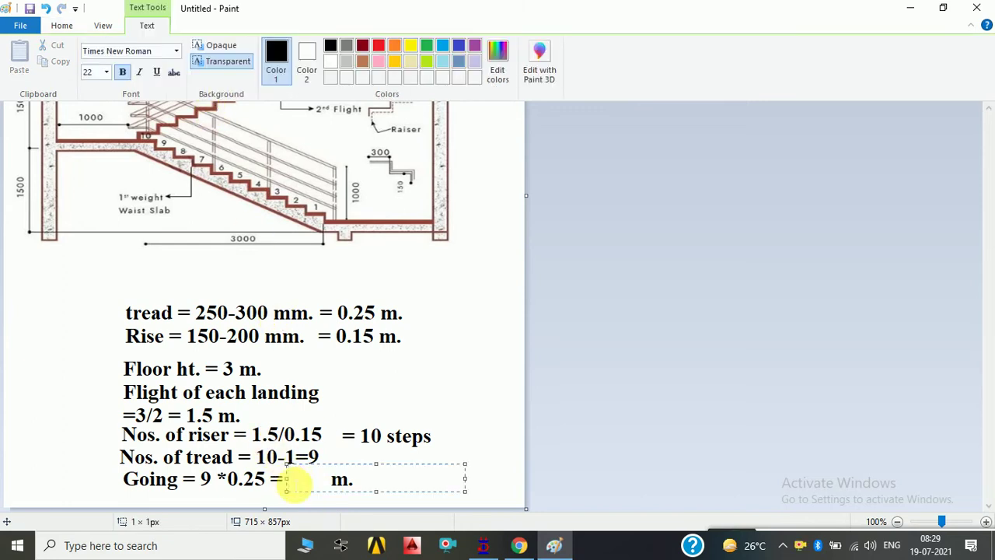
type("2.25")
left_click(448, 417)
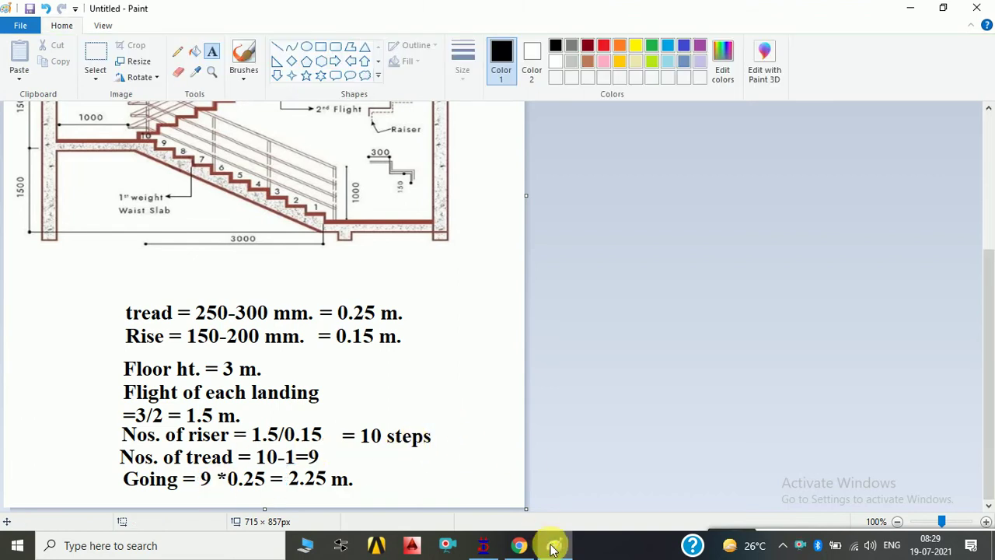
Step: Back in the STAAD.Pro stair model, select the step beams down the first flight
left_click(482, 545)
scroll(521, 410, "up", 1)
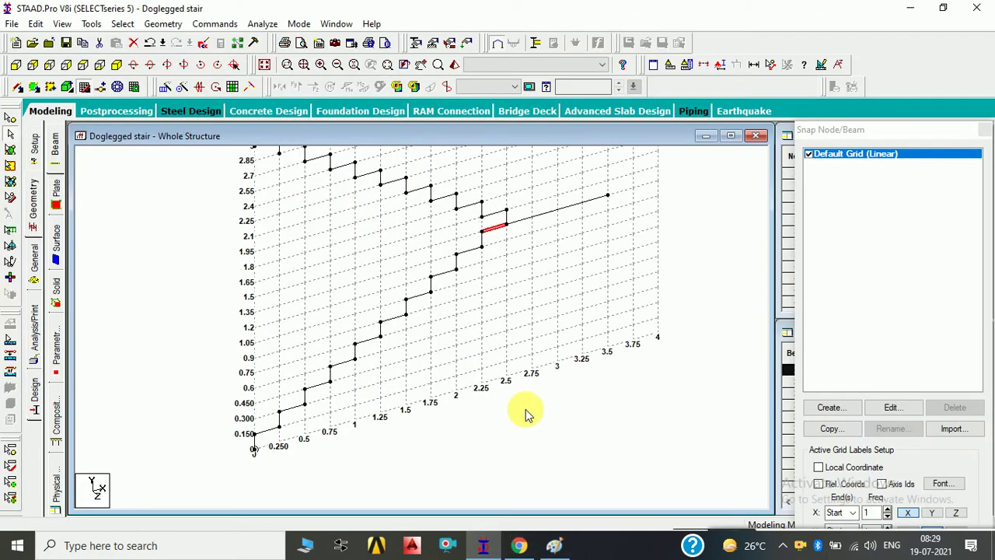
scroll(522, 410, "up", 1)
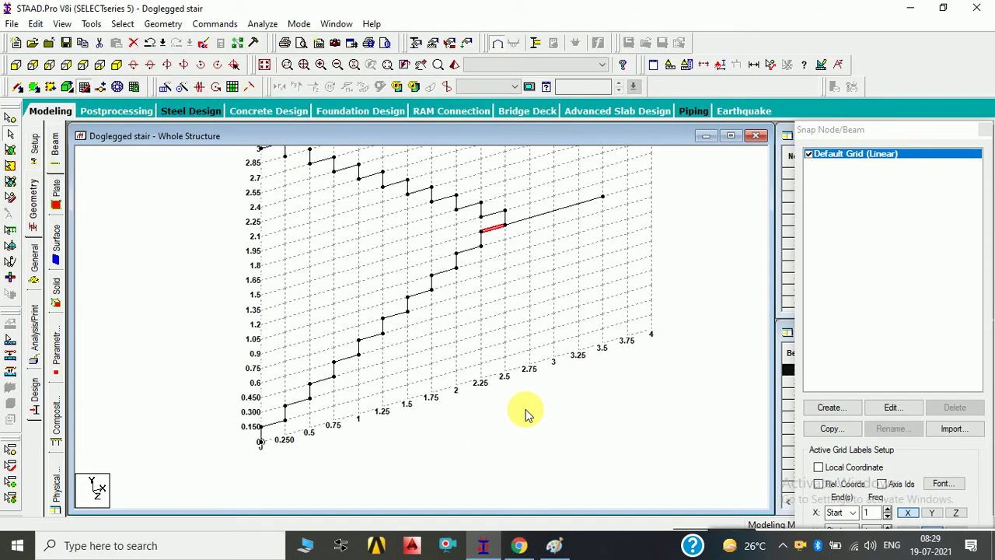
left_click(483, 250, "ctrl")
left_click(483, 249, "ctrl")
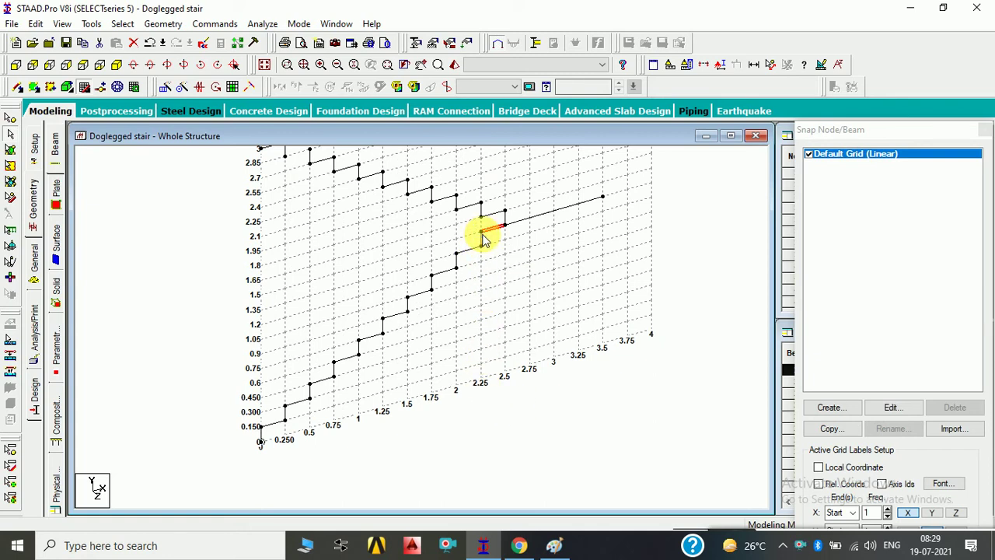
left_click(469, 249)
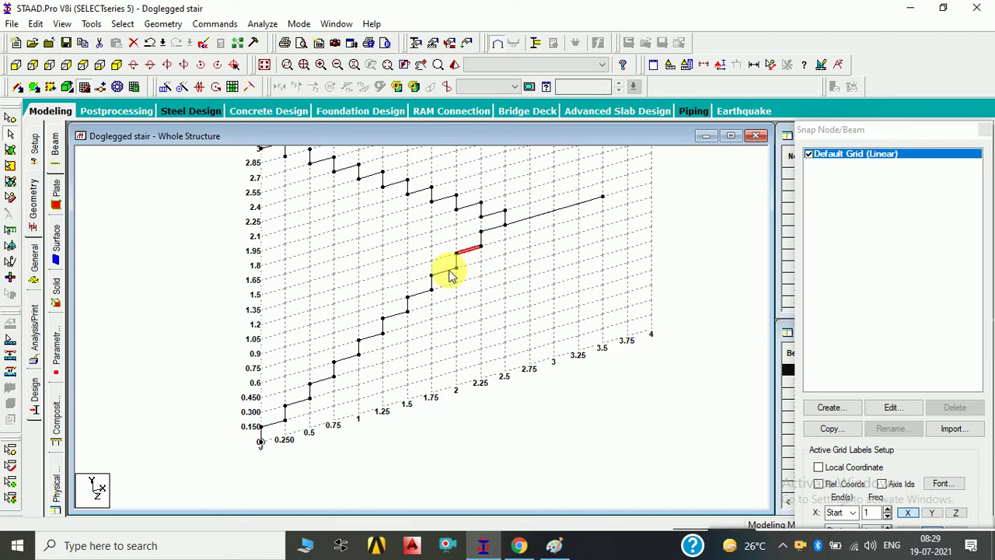
left_click(444, 269)
left_click(419, 291)
left_click(395, 315)
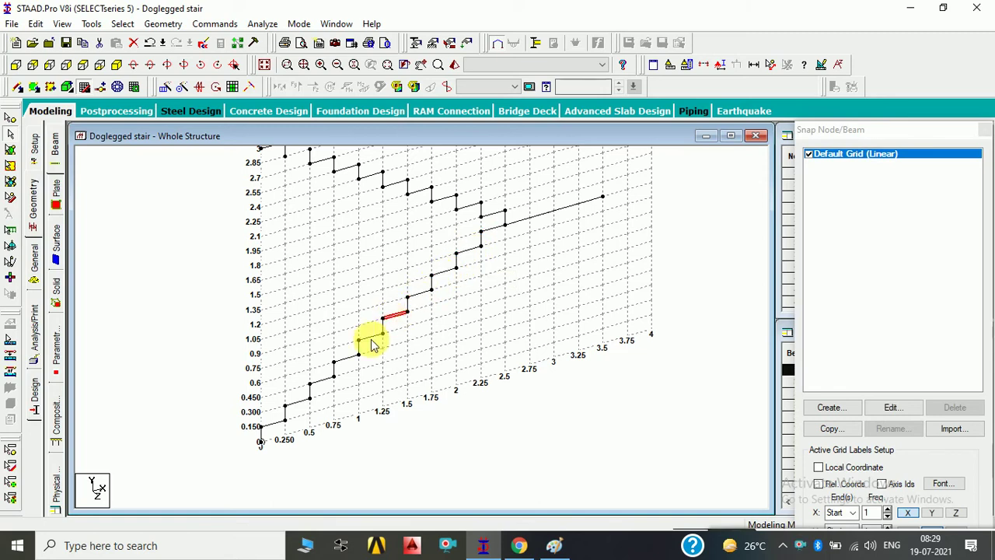
left_click(371, 337)
left_click(347, 359)
left_click(322, 380)
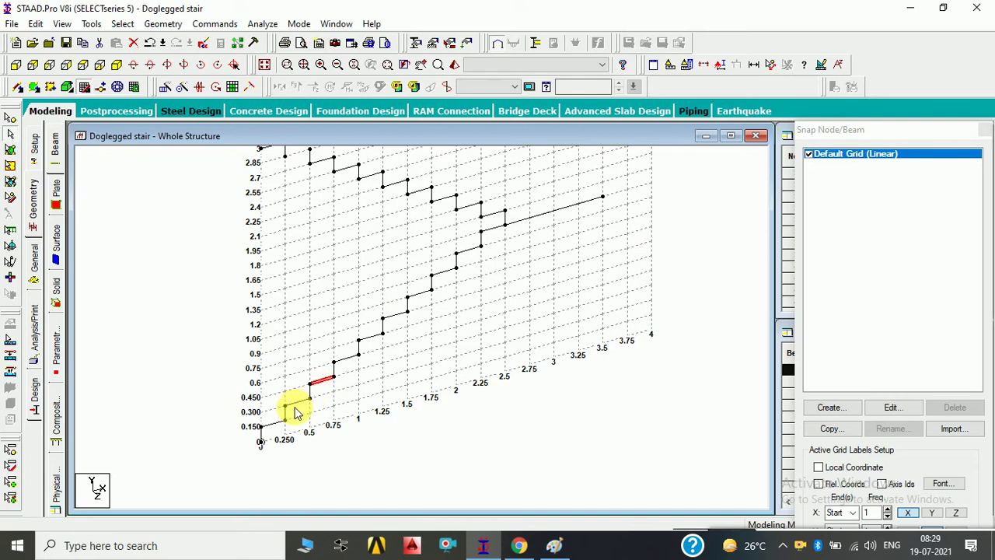
left_click(297, 402)
left_click(273, 424)
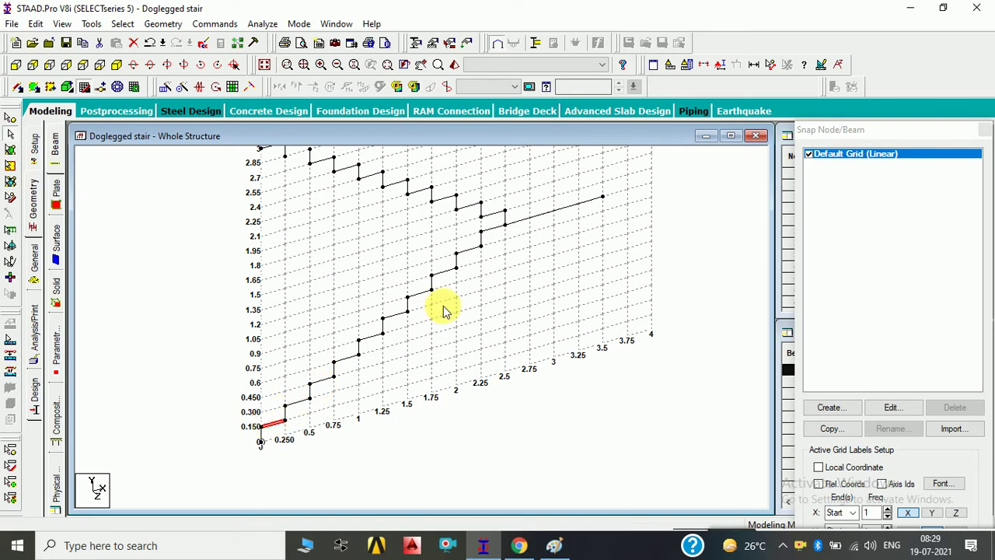
Step: Decline the auto-save prompt, isolate Beam 20 at the landing junction and delete it
left_click(497, 233)
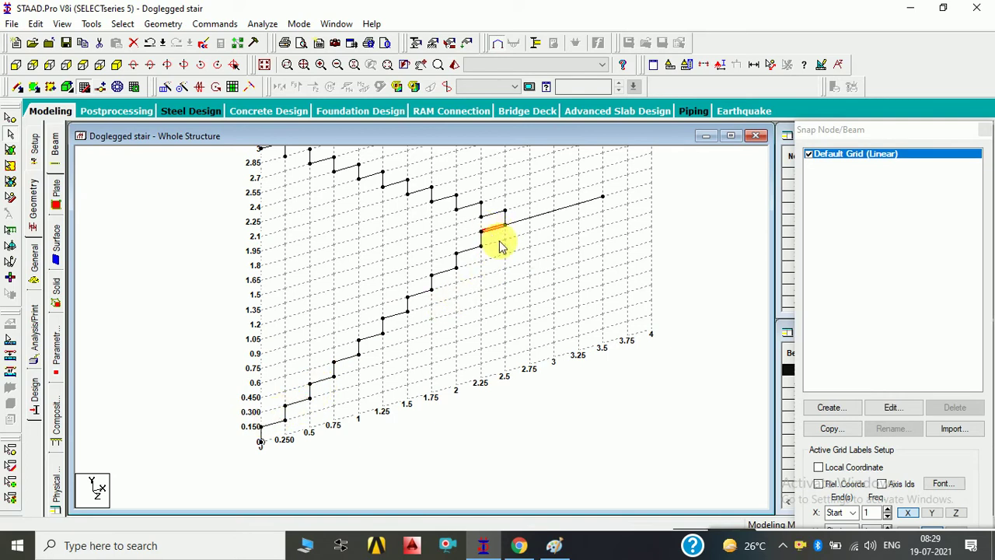
middle_click_drag(498, 237, 502, 295)
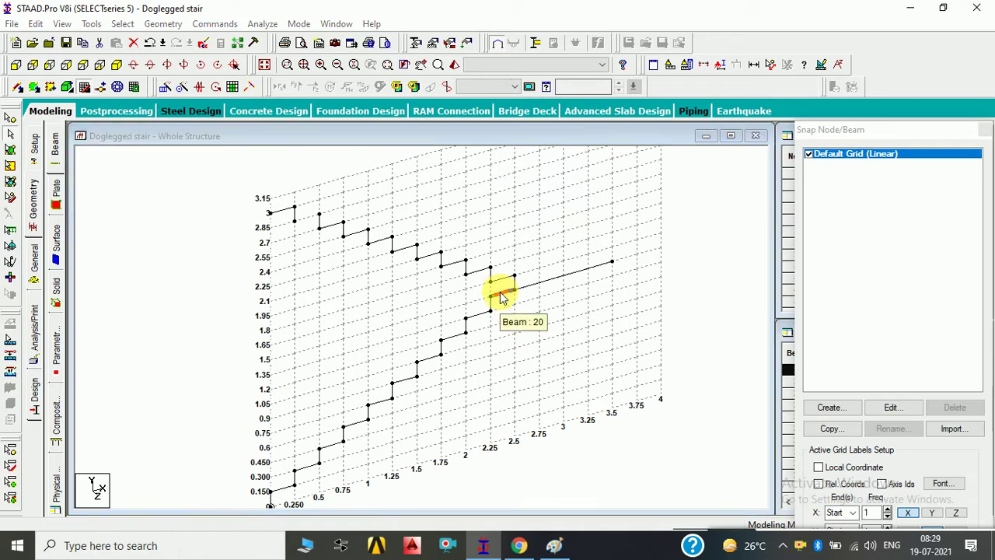
left_click(551, 304)
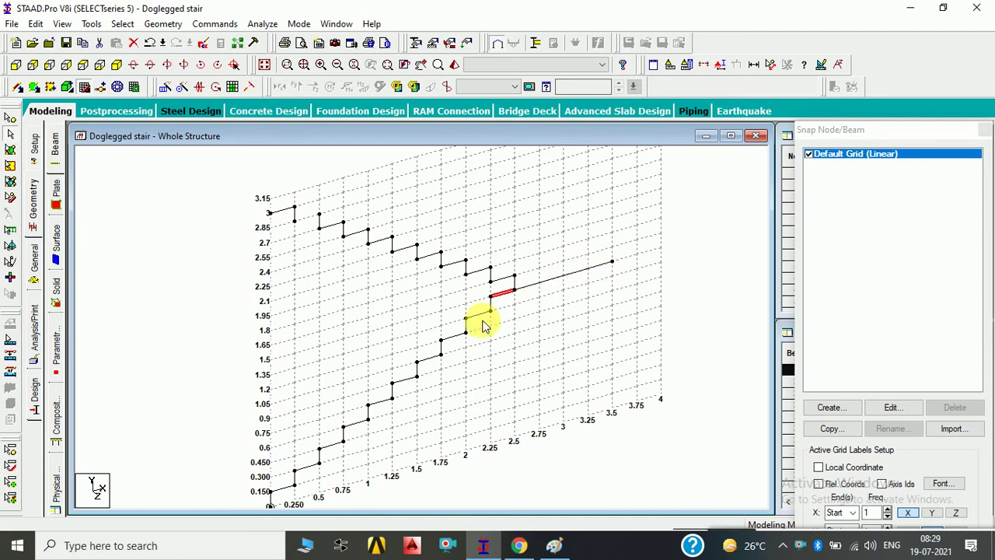
left_click(501, 305)
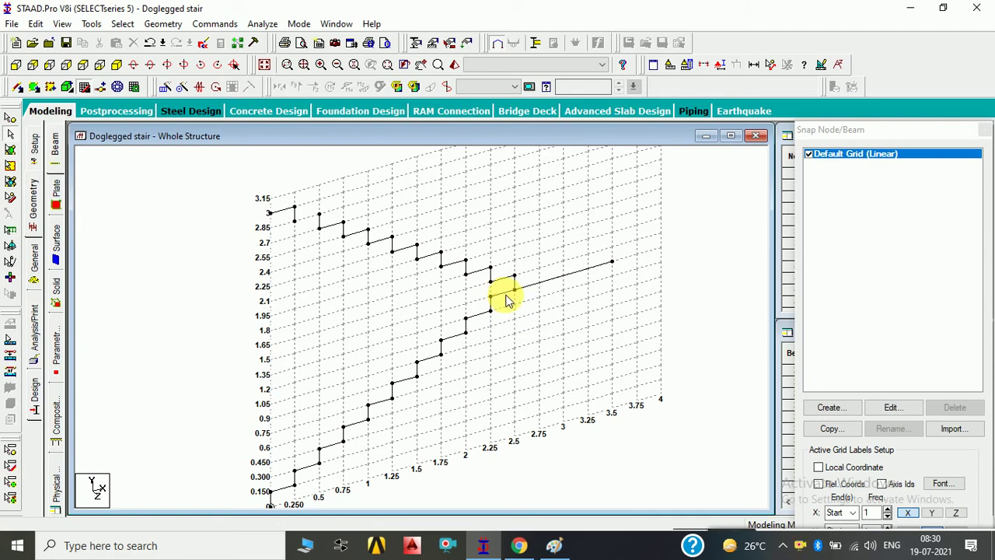
left_click(506, 297)
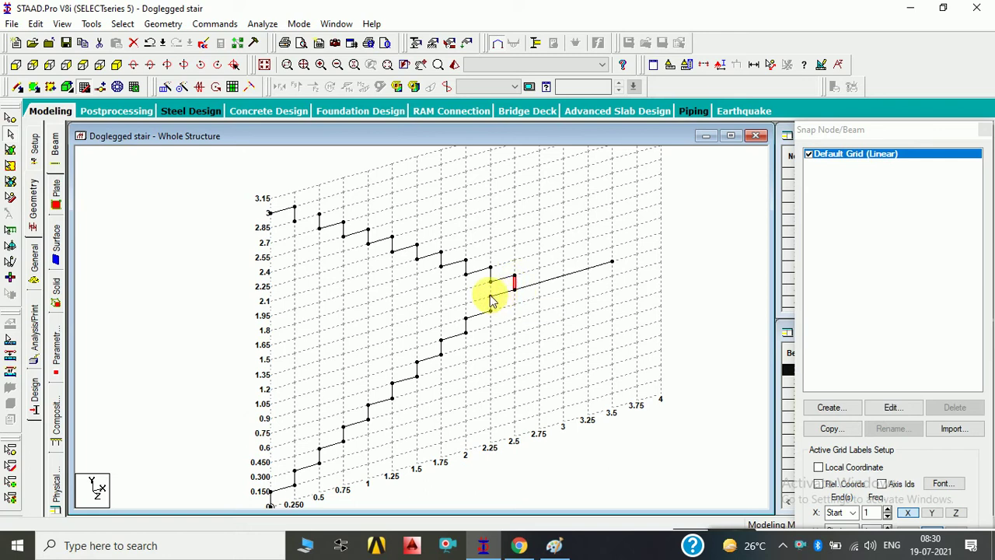
left_click(492, 294)
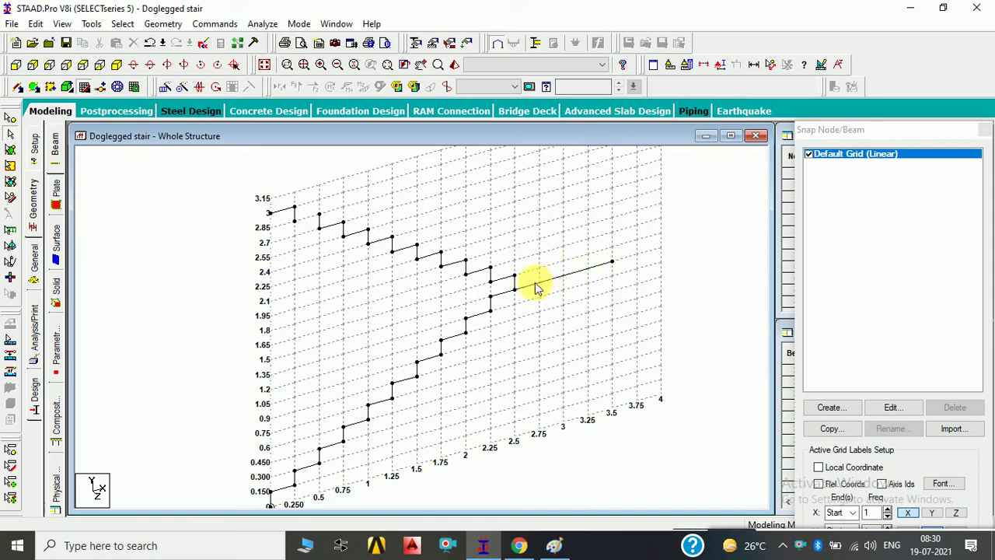
left_click(579, 277)
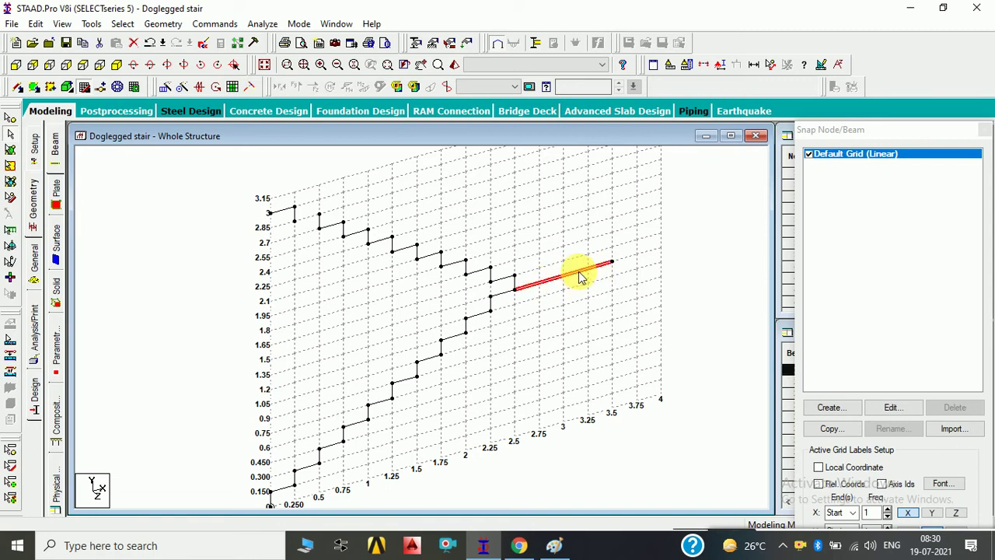
left_click(501, 295)
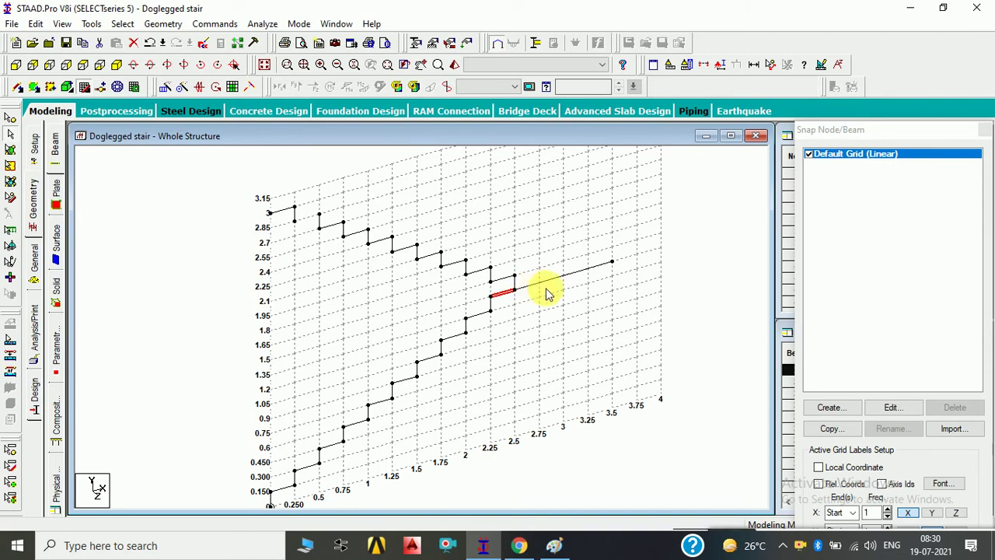
key("Delete")
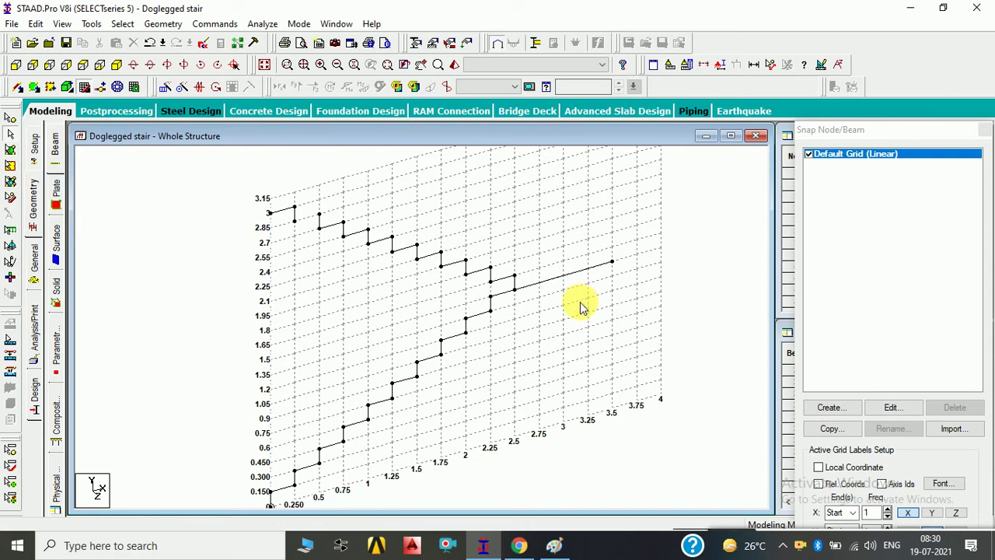
scroll(580, 307, "down", 1)
scroll(583, 309, "down", 1)
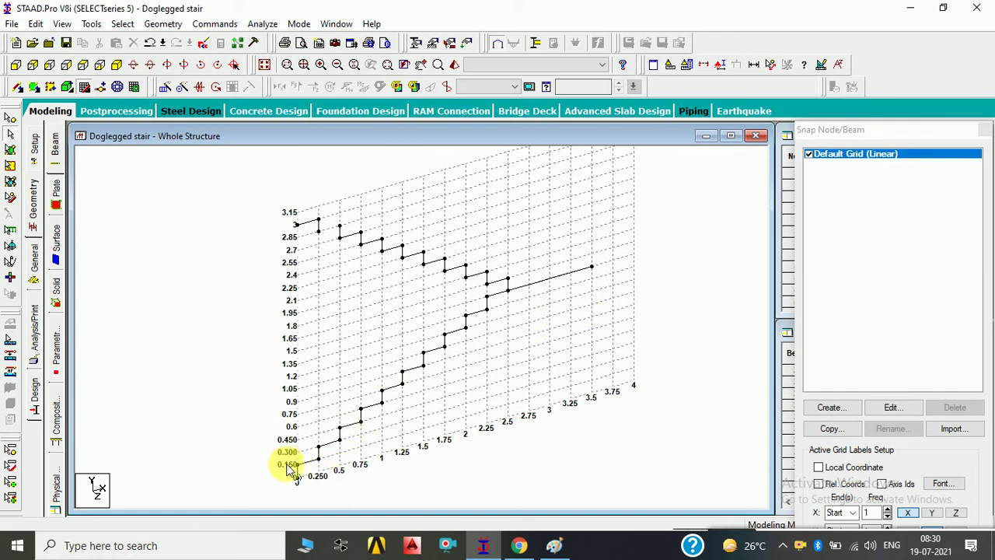
Step: Select the lower flight beams together with the landing beams
left_click_drag(251, 293, 556, 494)
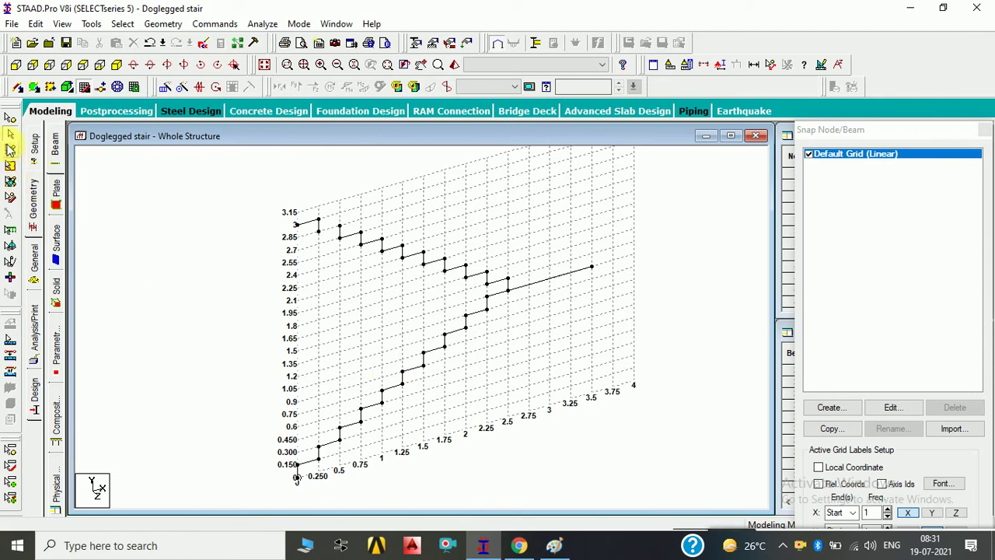
left_click_drag(262, 318, 569, 494)
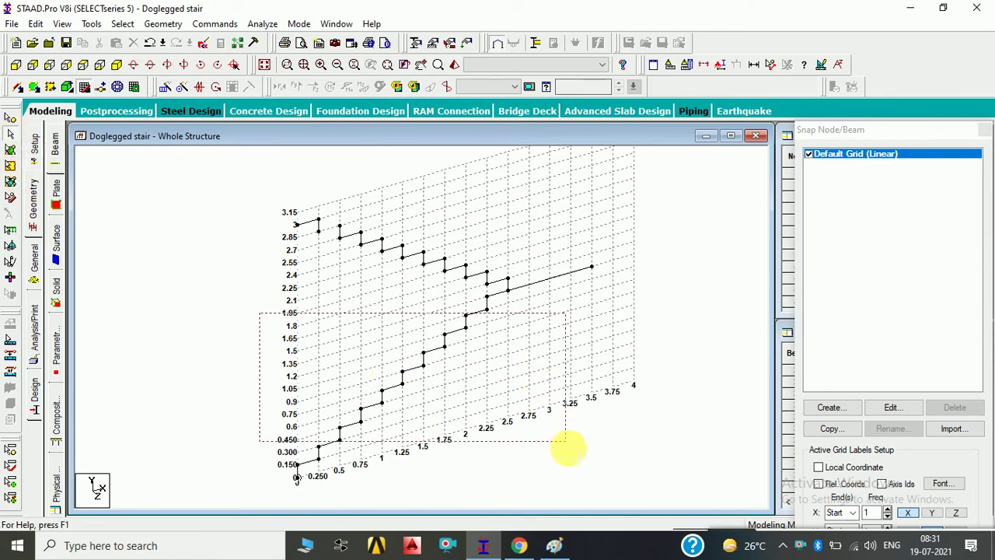
left_click(477, 314, "ctrl")
left_click(487, 301, "ctrl")
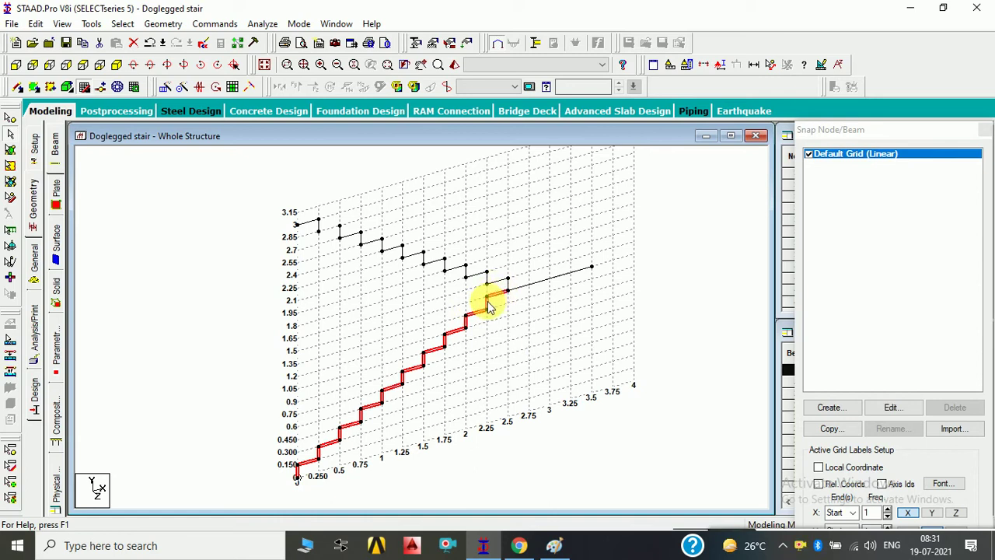
left_click(499, 293, "ctrl")
left_click(525, 277, "ctrl")
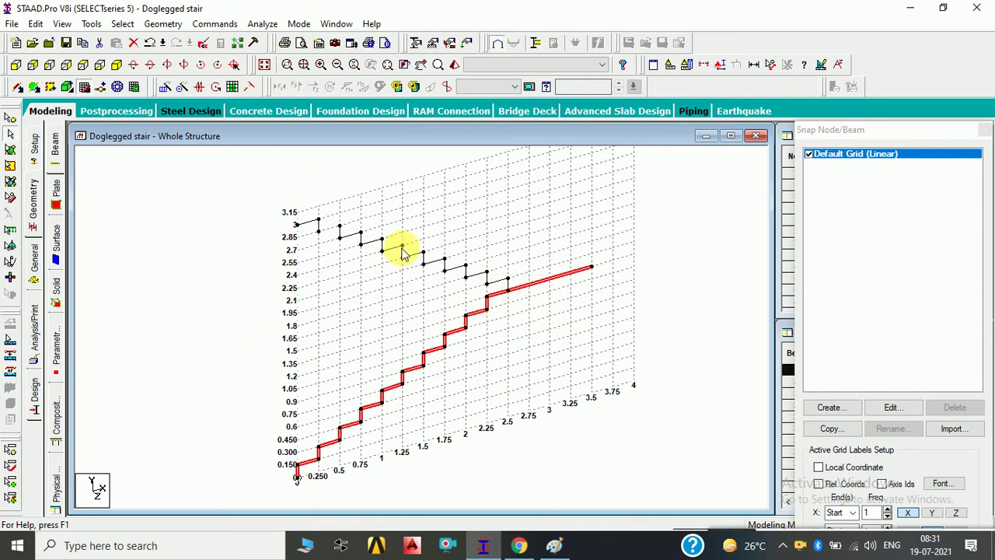
Step: Translationally repeat the selection 1 m along Z with Link Steps enabled
left_click(166, 87)
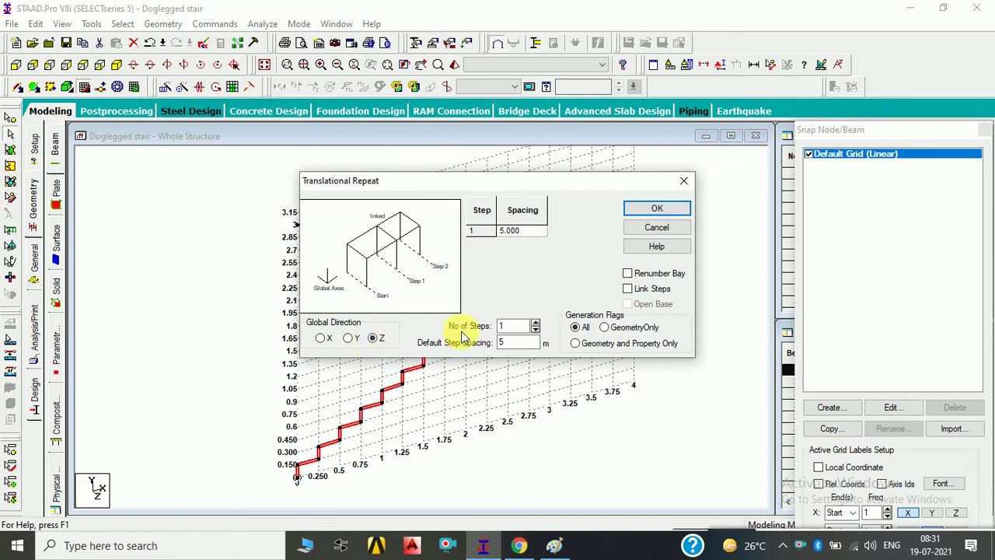
left_click(514, 344)
double_click(513, 344)
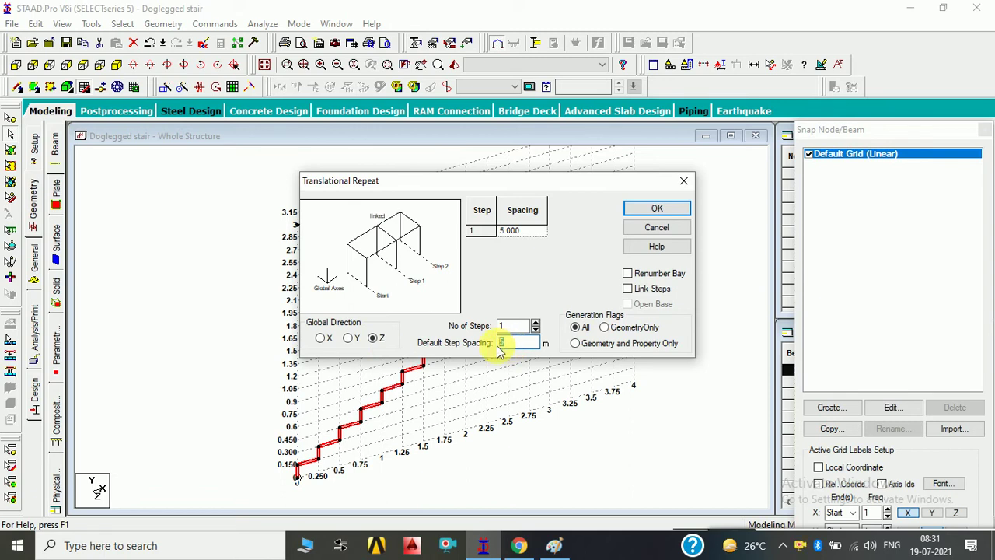
type("1")
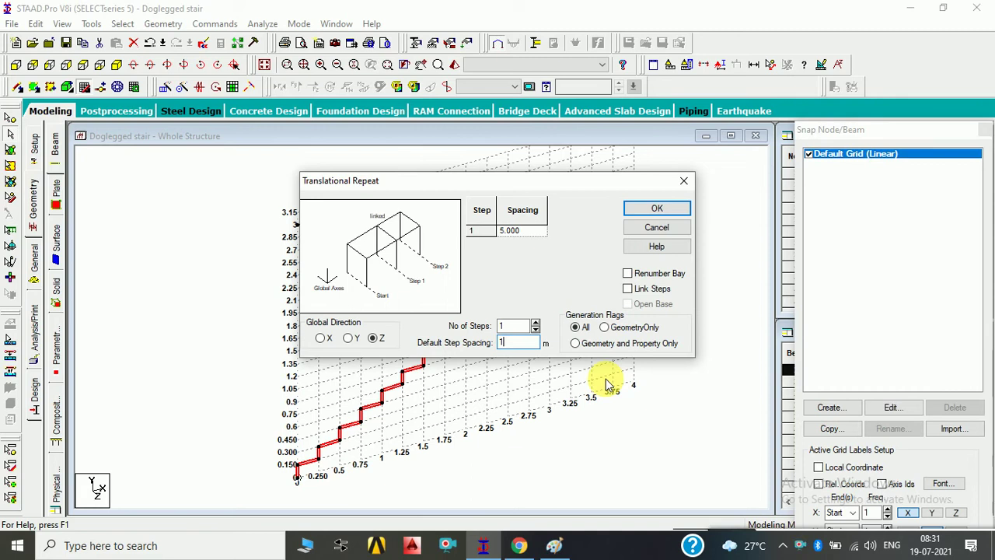
left_click(628, 291)
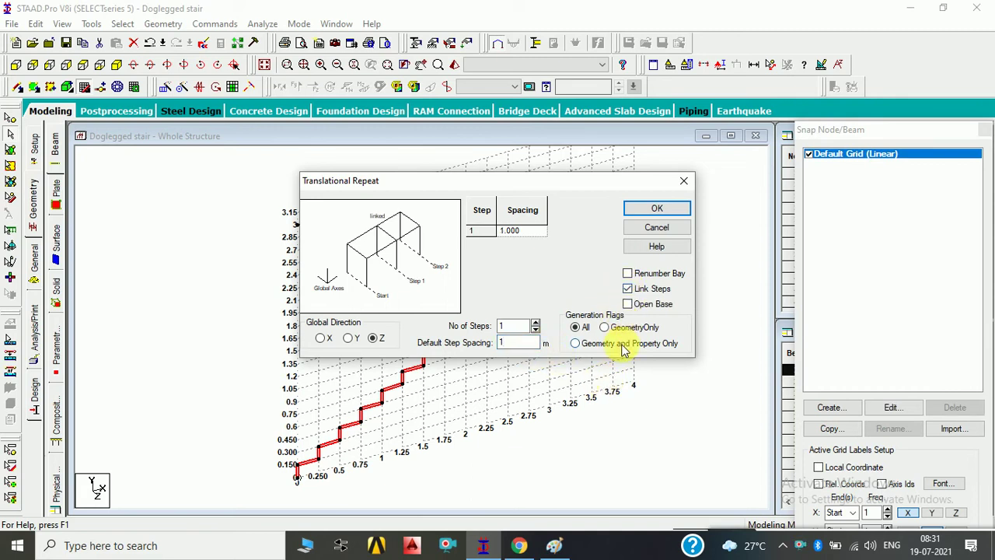
left_click(657, 209)
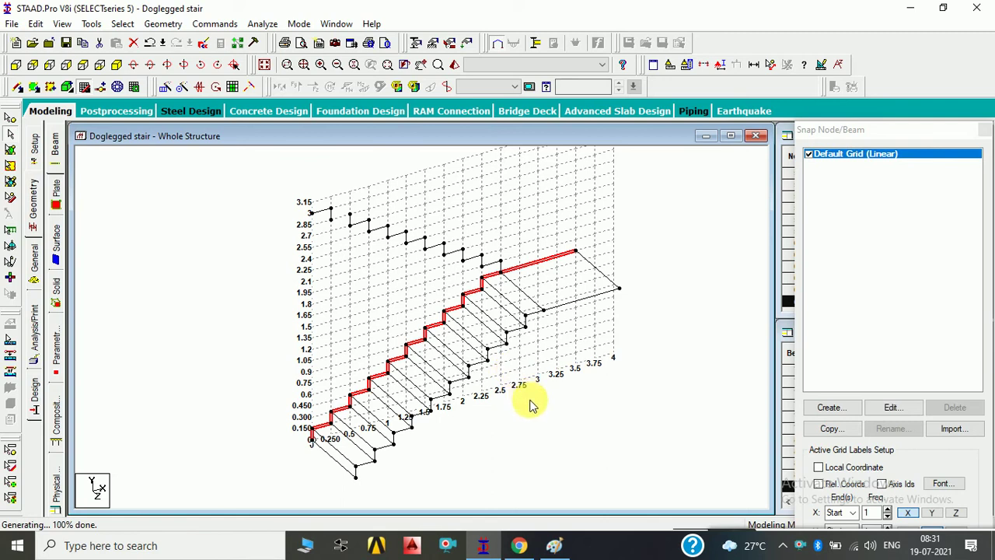
Step: Add a beam between the two top stair nodes
left_click(542, 433)
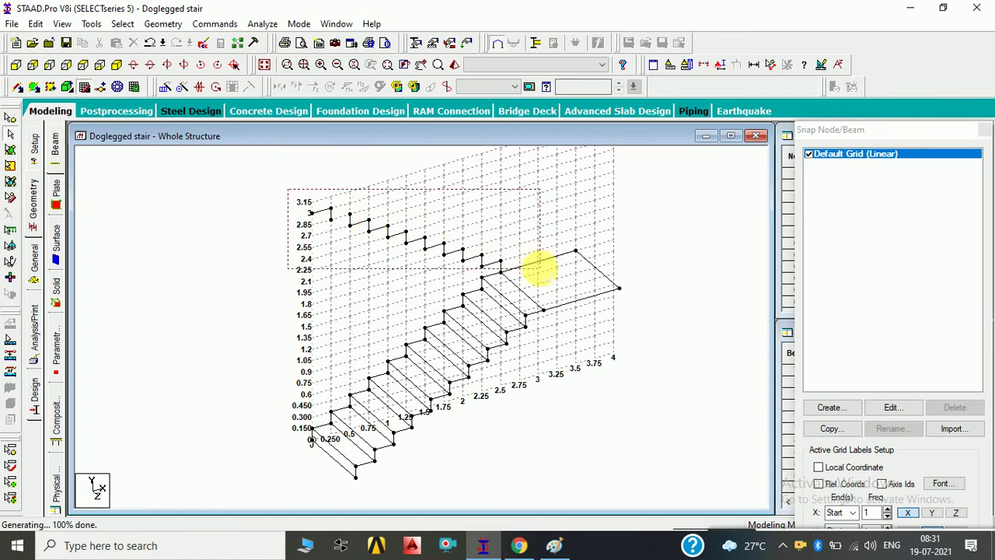
left_click_drag(330, 188, 539, 269)
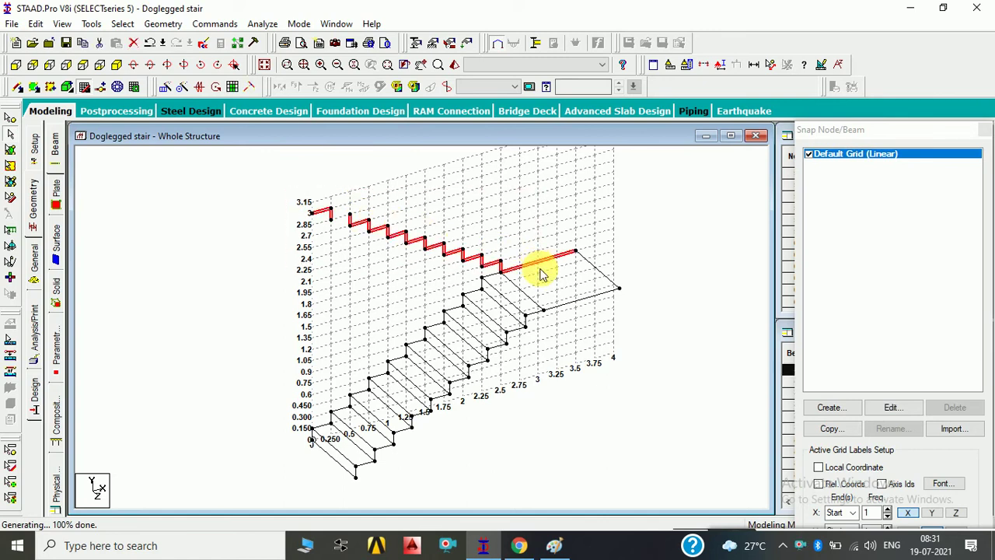
left_click(344, 223)
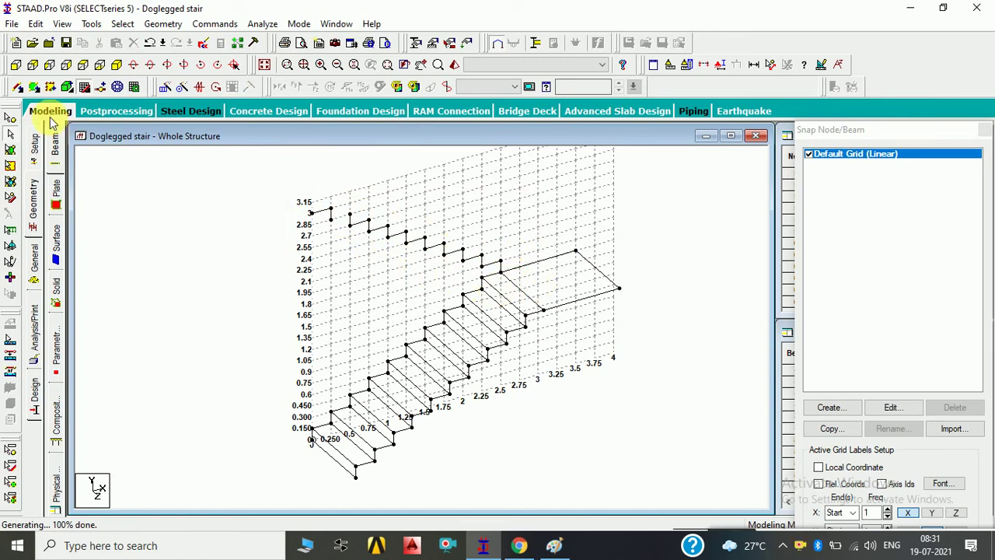
left_click(17, 86)
left_click_drag(332, 212, 350, 216)
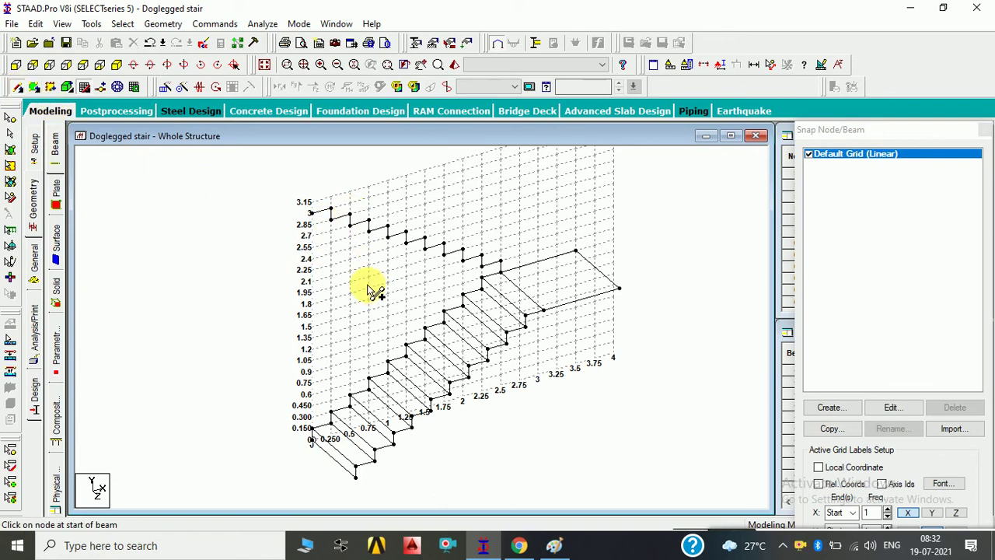
Step: Repeat the upper flight and landing beam -1 m along Z with Link Steps
left_click_drag(286, 196, 558, 268)
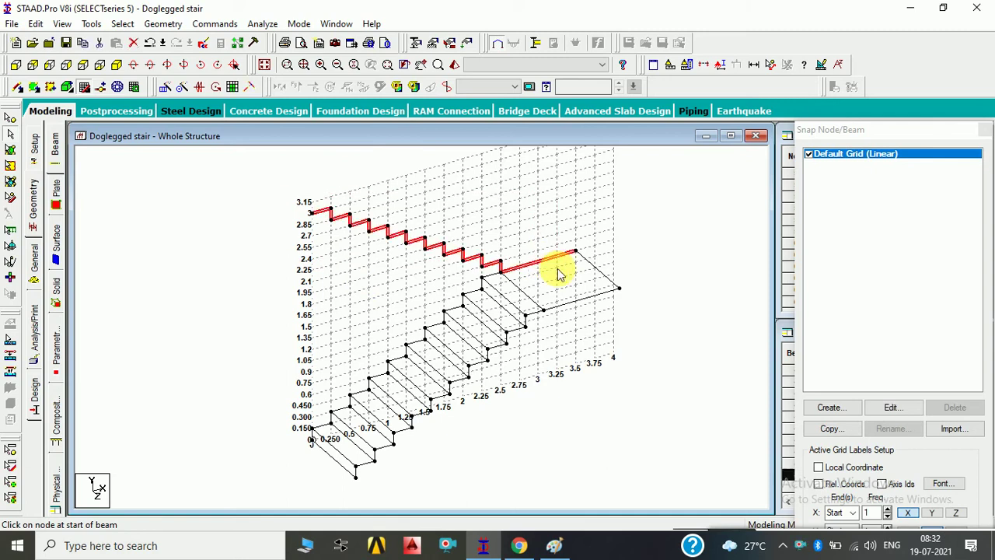
left_click(165, 86)
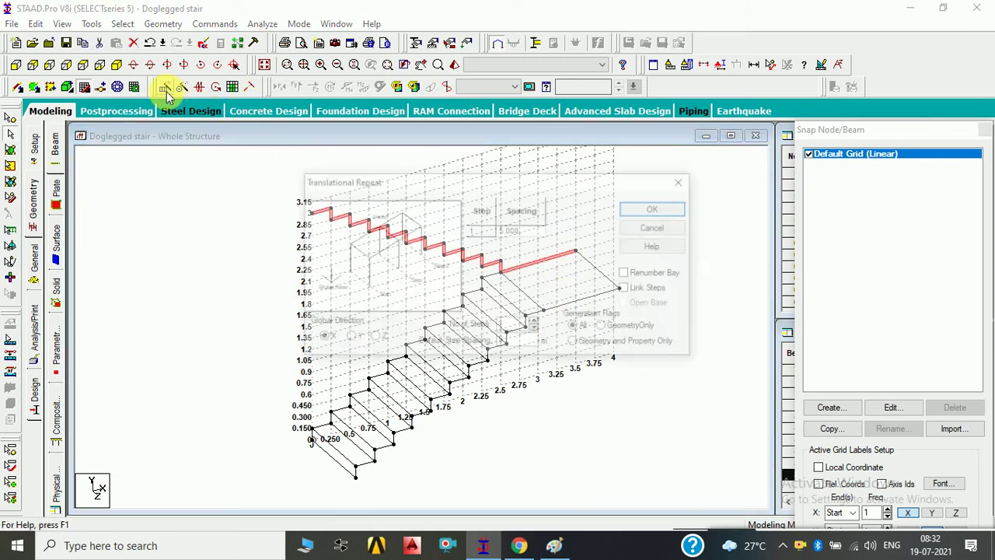
left_click(373, 337)
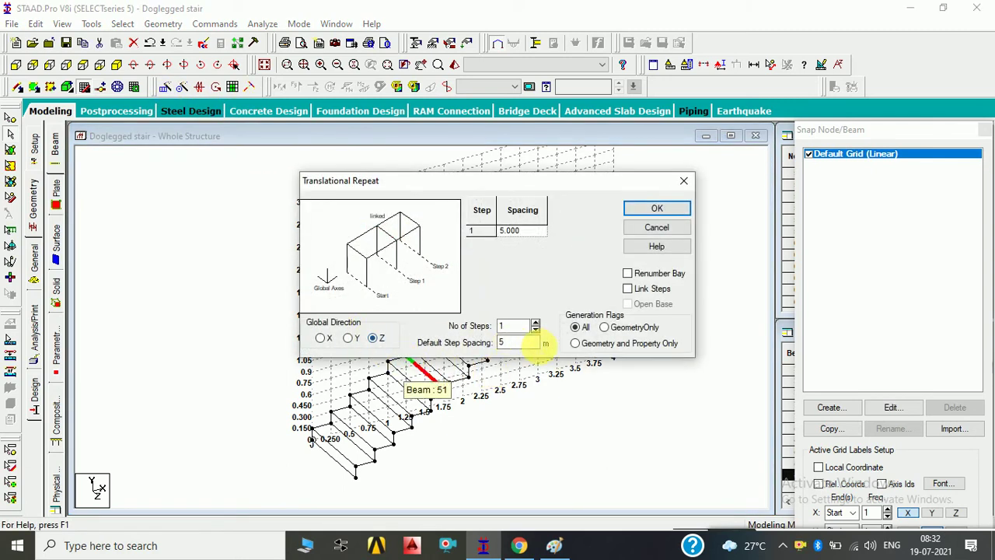
double_click(502, 345)
type("-1")
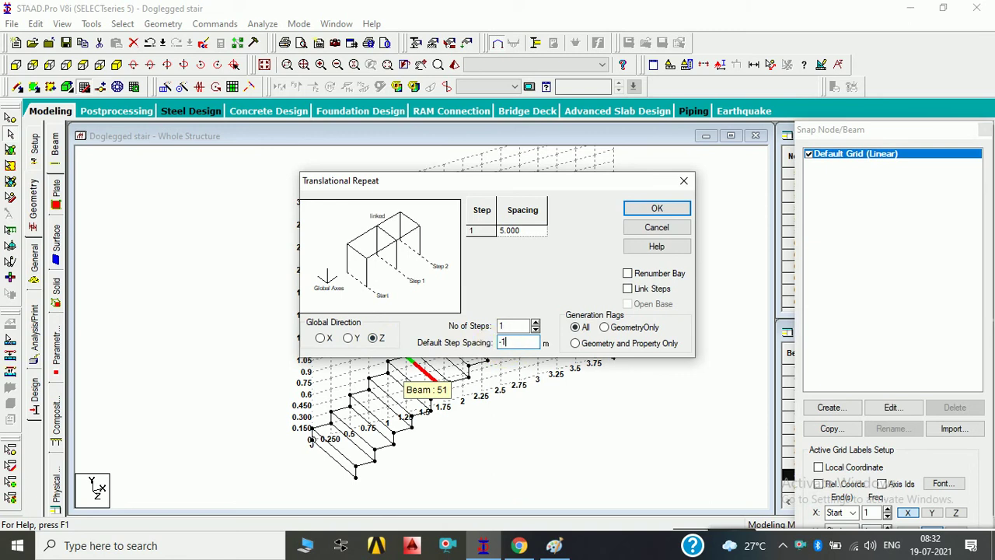
left_click(626, 290)
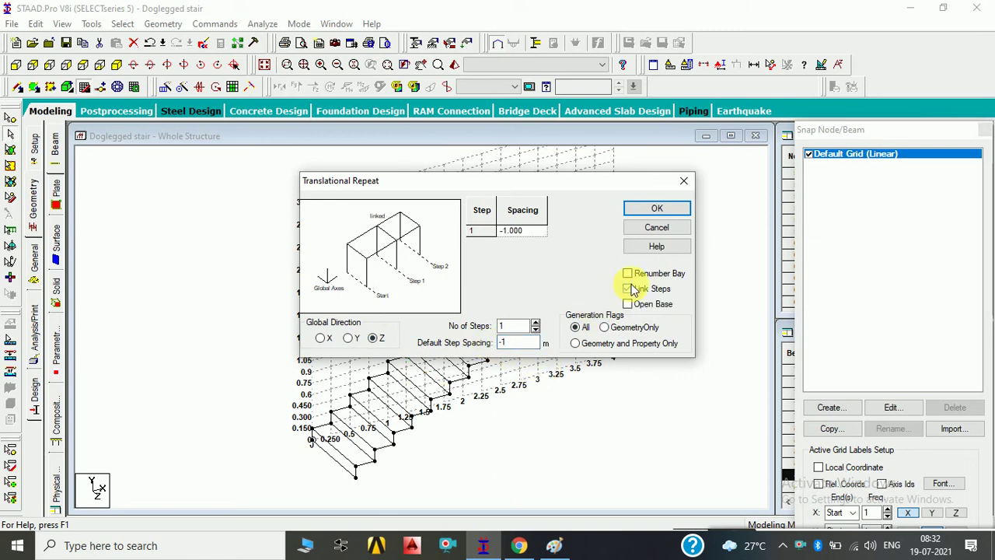
left_click(653, 210)
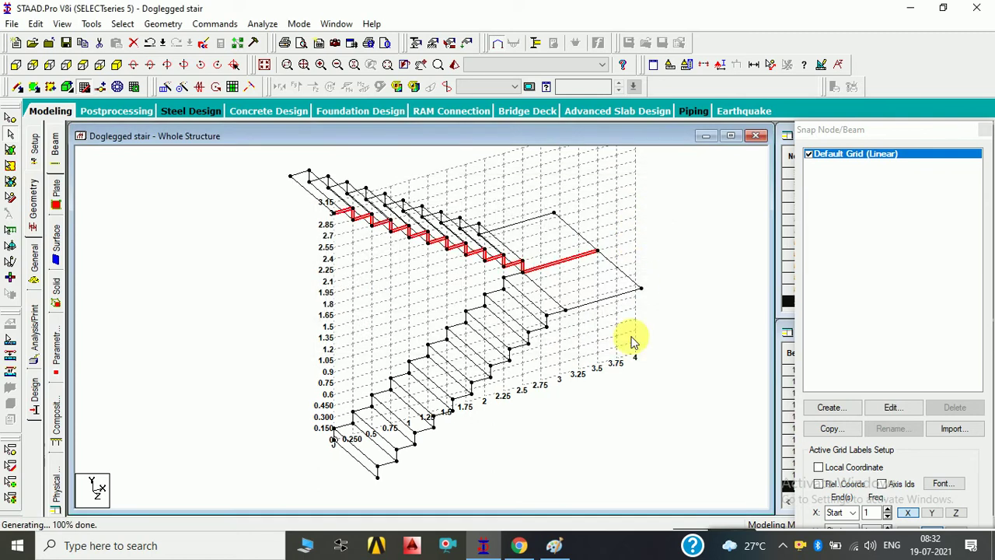
left_click(663, 282)
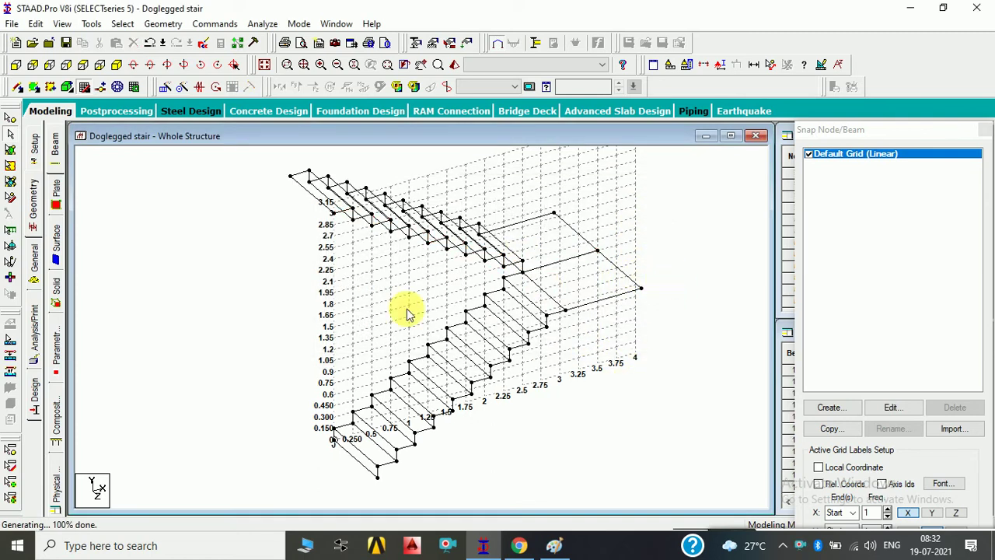
Step: Turn off the Snap Node/Beam construction grid
left_click(91, 87)
mouse_move(597, 346)
middle_mouse_down()
mouse_move(587, 400)
mouse_move(595, 373)
middle_mouse_up()
scroll(596, 373, "down", 2)
scroll(591, 368, "down", 2)
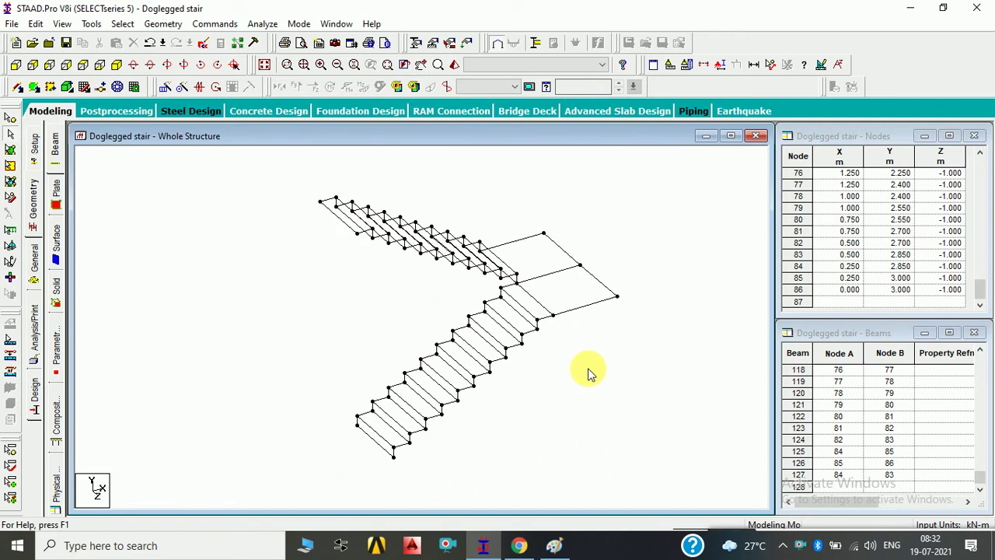
scroll(587, 374, "up", 2)
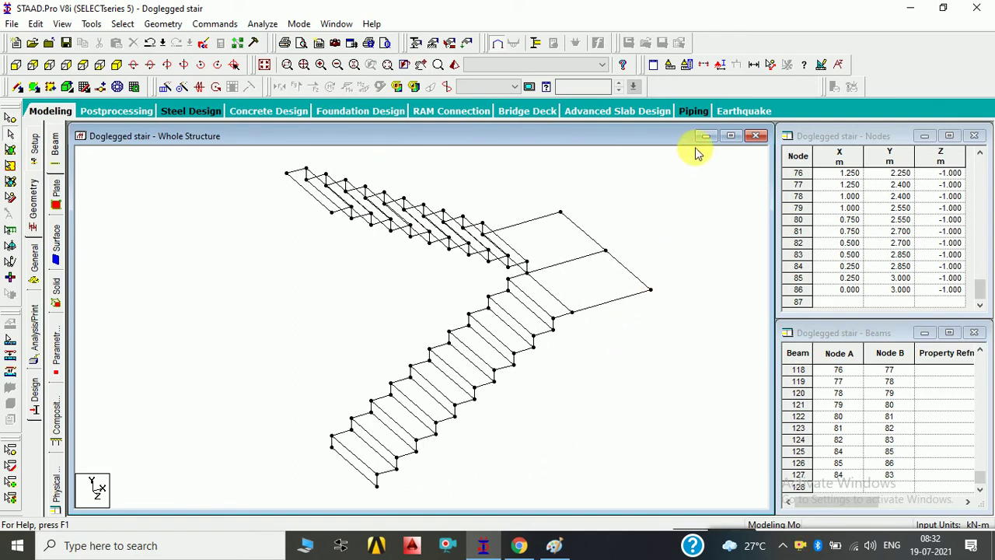
Step: Measure the node-to-node distance from top to bottom node, reading 3.000 m
left_click(770, 67)
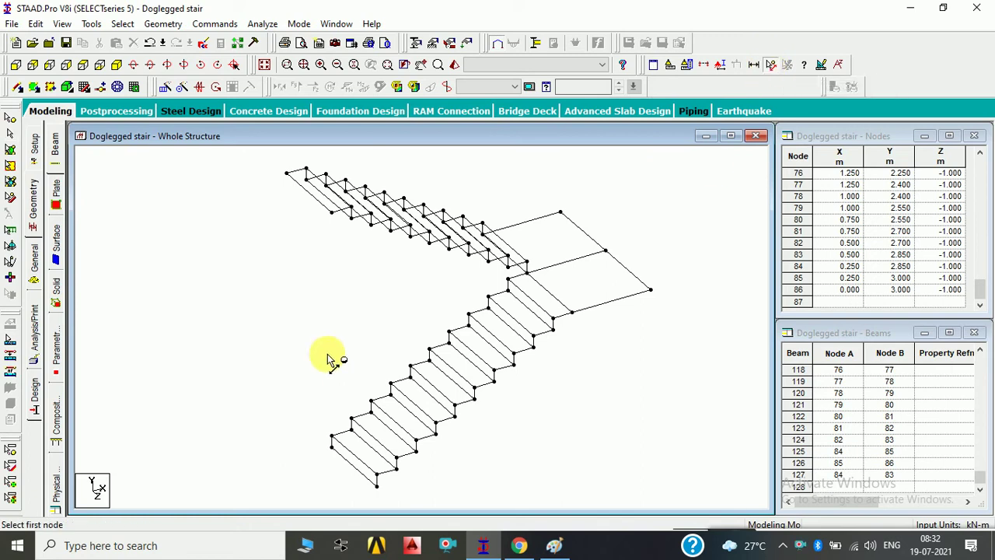
left_click(331, 213)
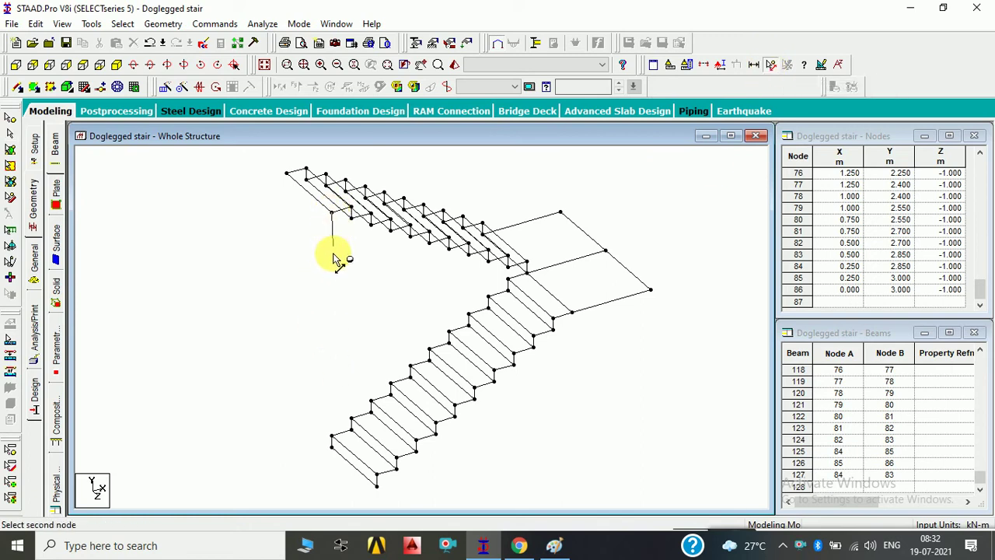
left_click(332, 448)
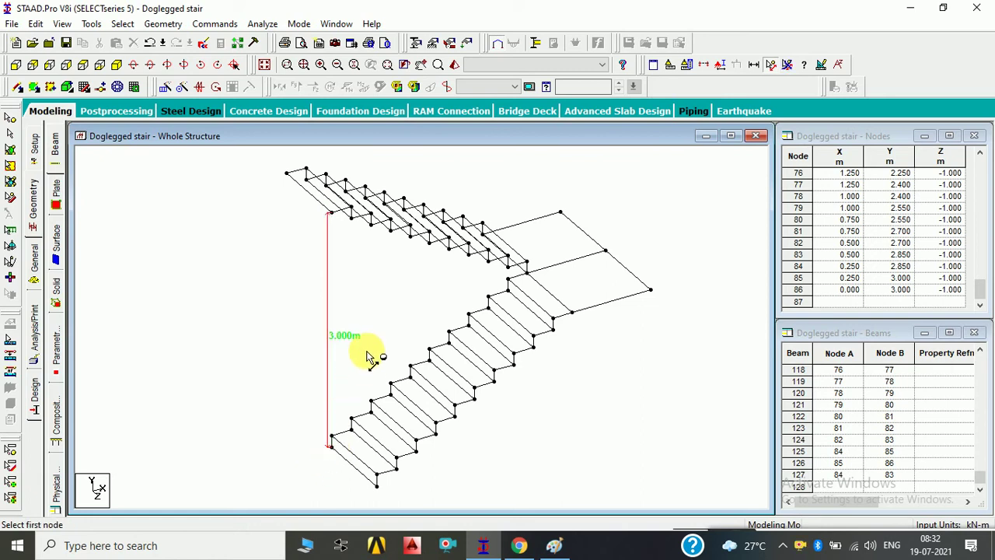
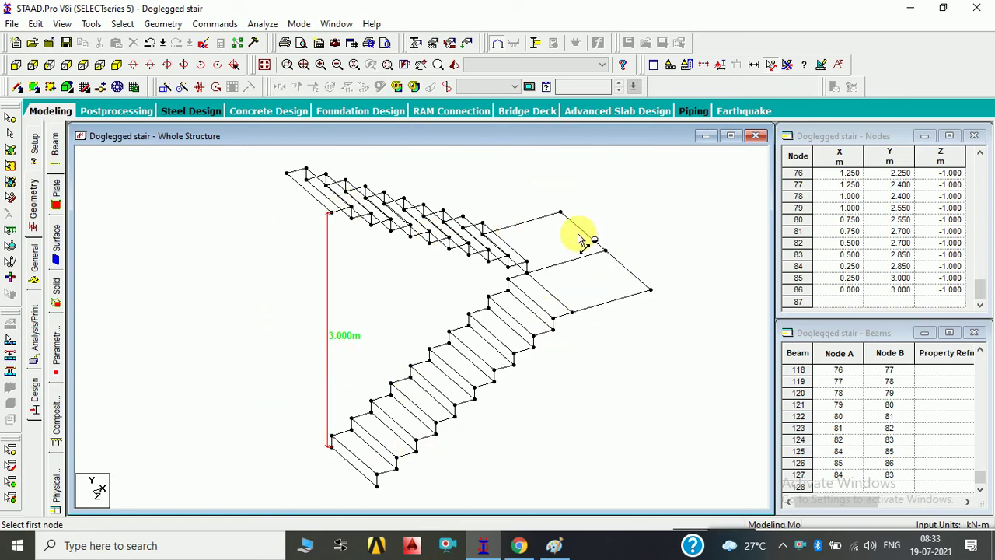
Step: Select the landing's outer edge beams and inspect the geometry of beam 83
left_click(10, 133)
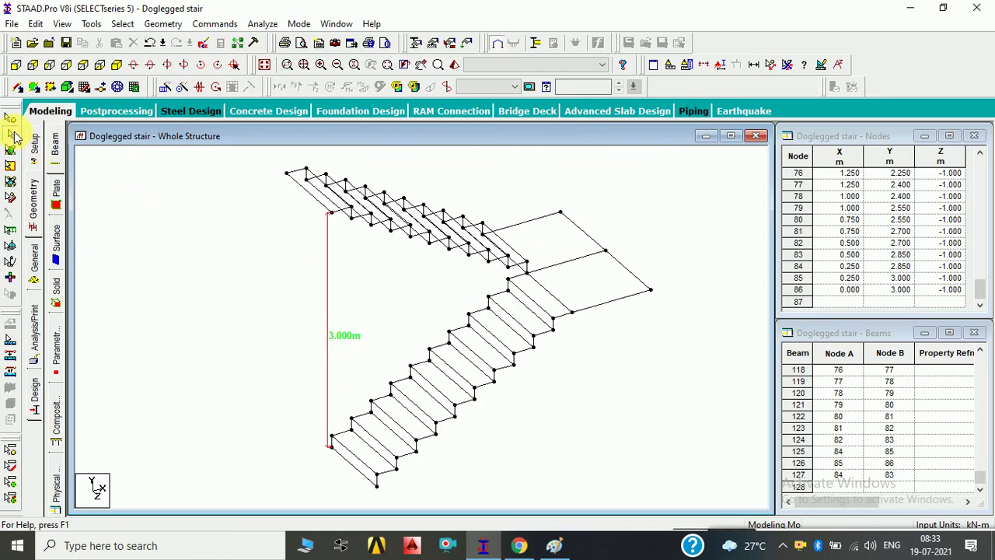
left_click(579, 236)
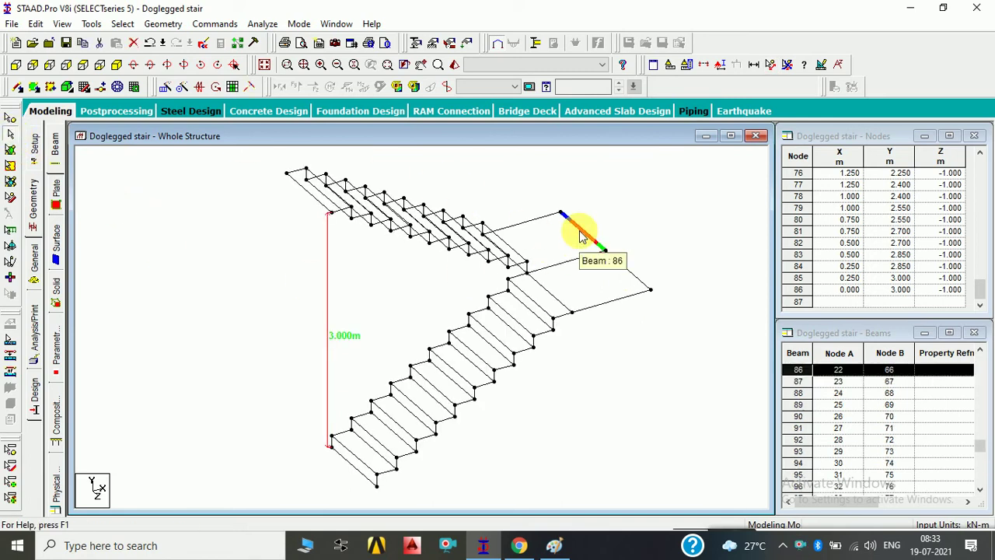
left_click(627, 269, "ctrl")
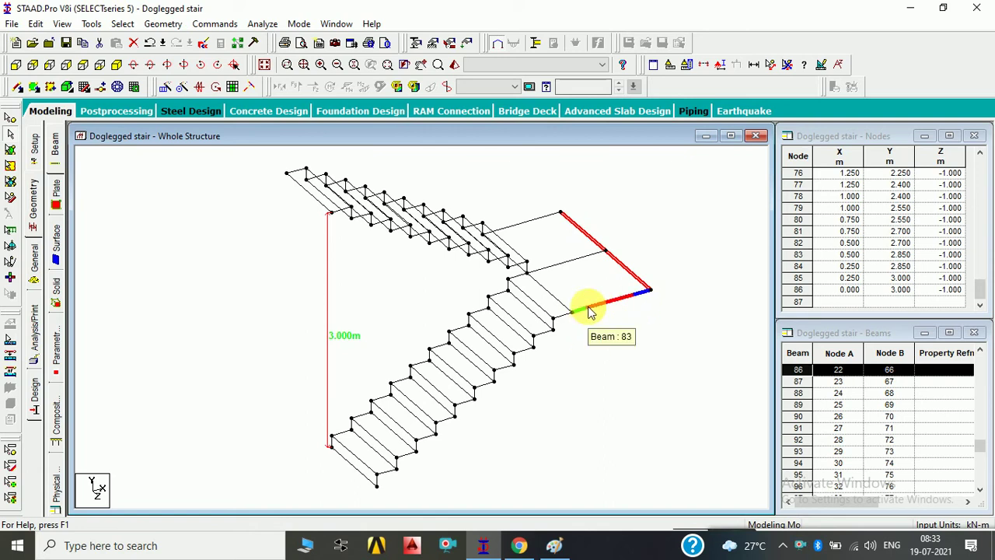
double_click(595, 309)
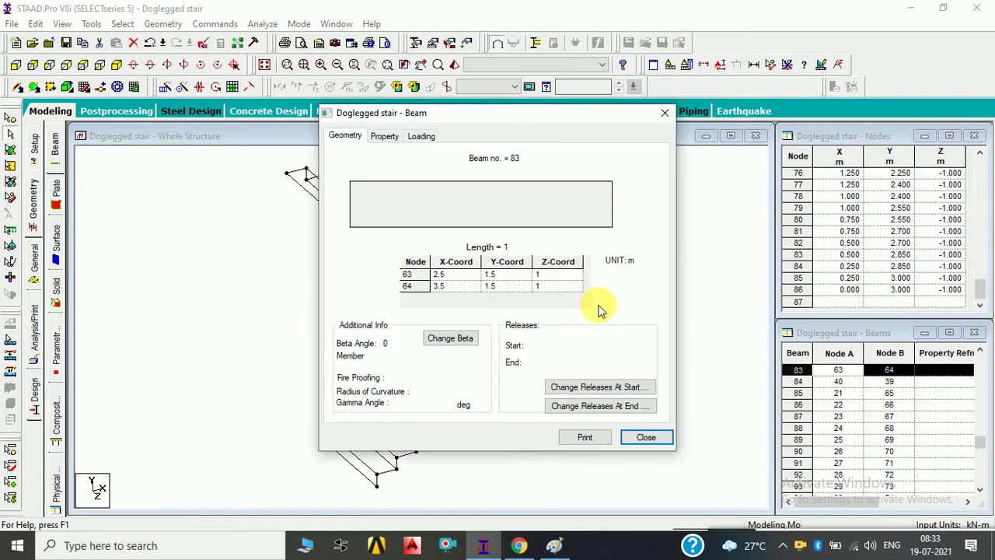
left_click(665, 112)
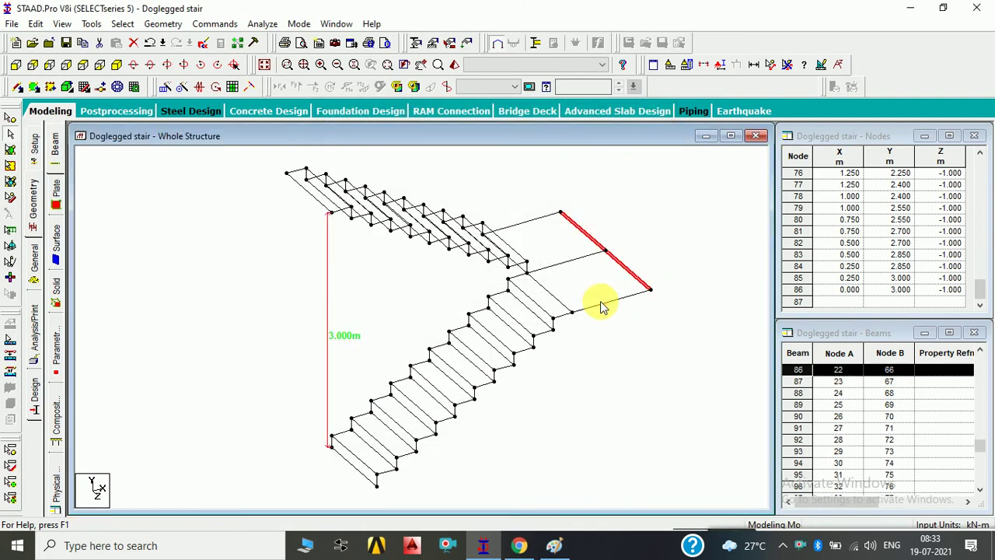
left_click(535, 218)
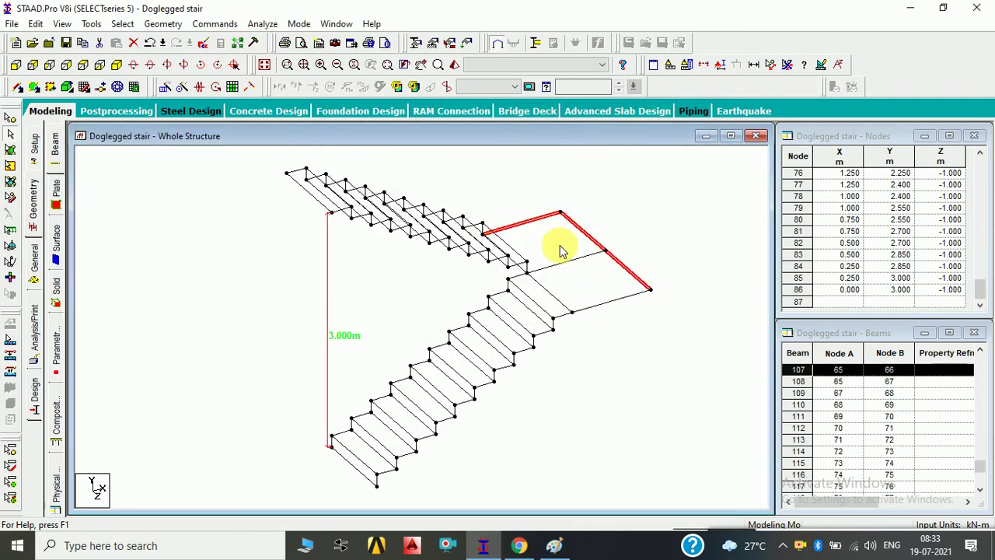
left_click(598, 331)
left_click(598, 309)
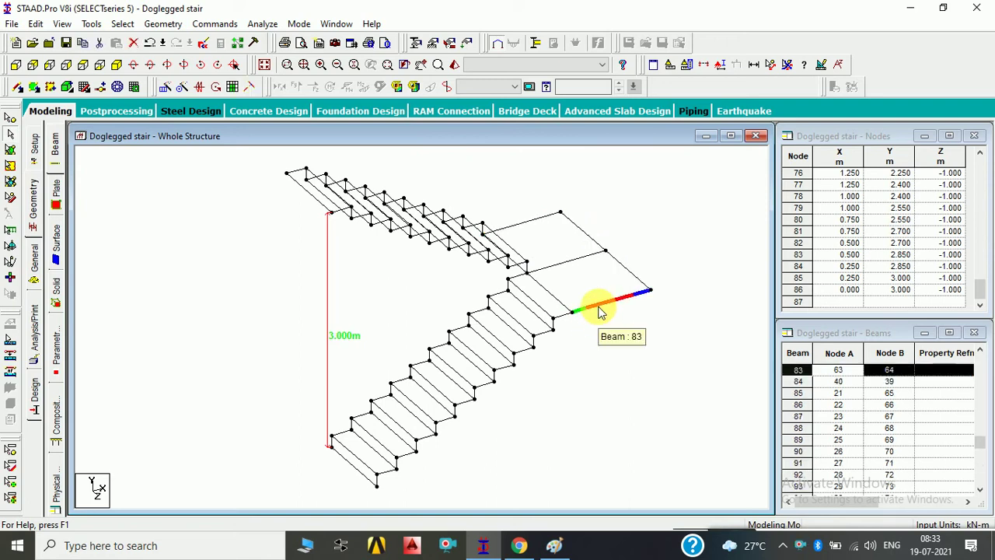
left_click(598, 309)
left_click(617, 265, "ctrl")
left_click(588, 238, "ctrl")
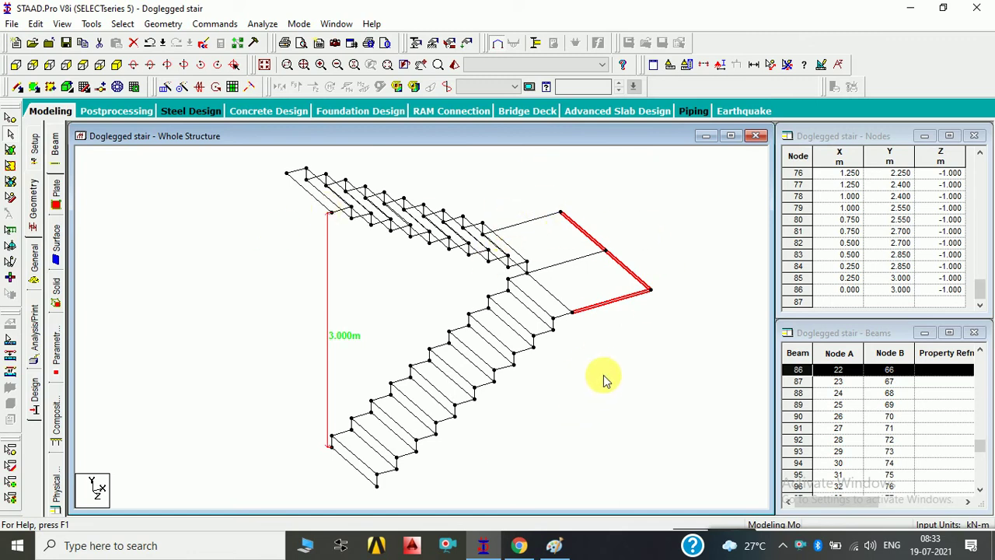
Step: Delete beam 21, which runs across the middle of the landing
left_click(625, 317)
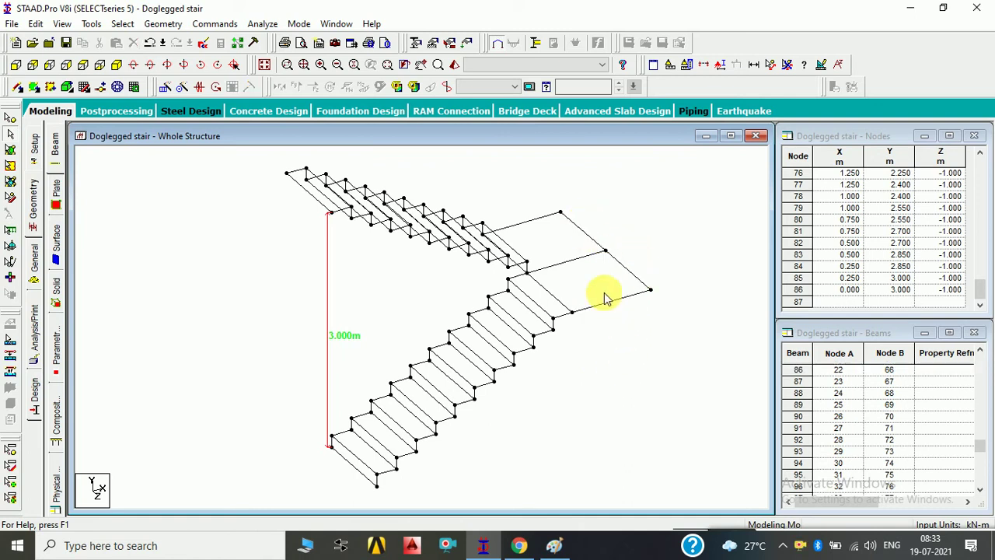
left_click(573, 266)
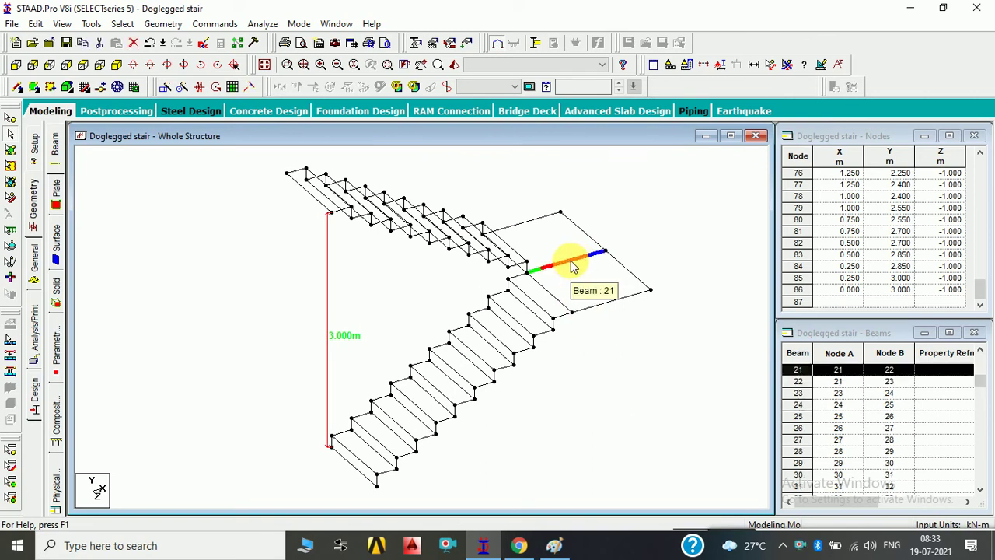
key("Delete")
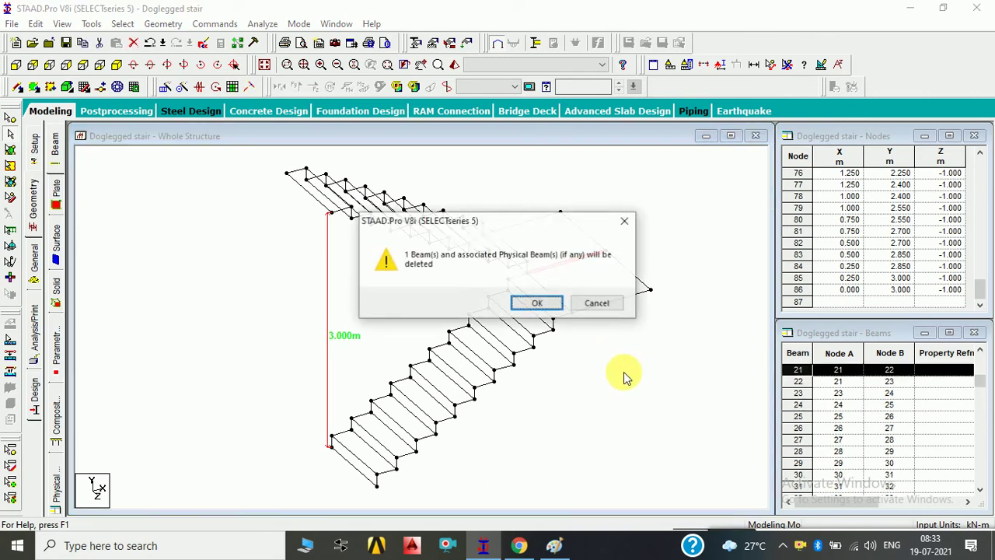
key("Return")
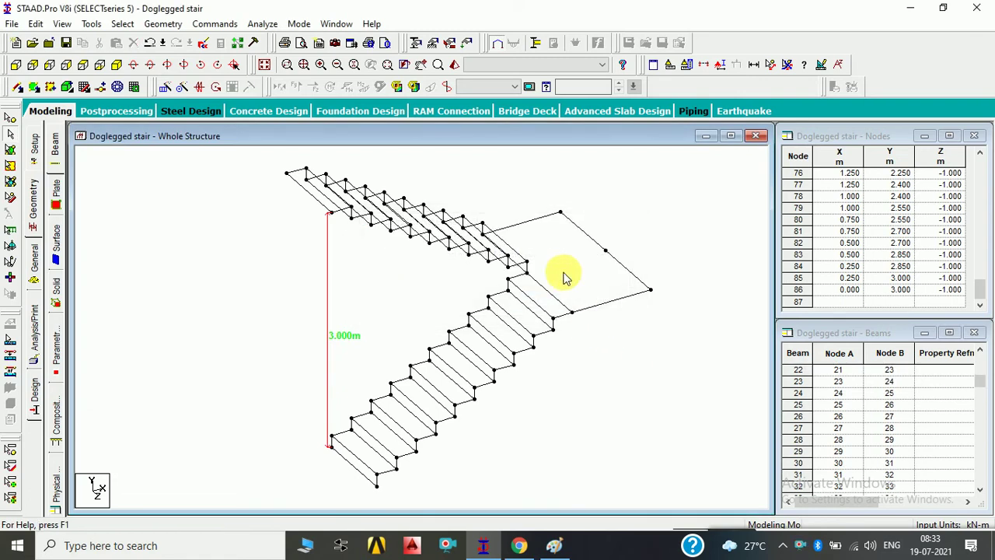
Step: Delete landing node 22, then undo twice to restore it and beam 62
left_click(606, 263)
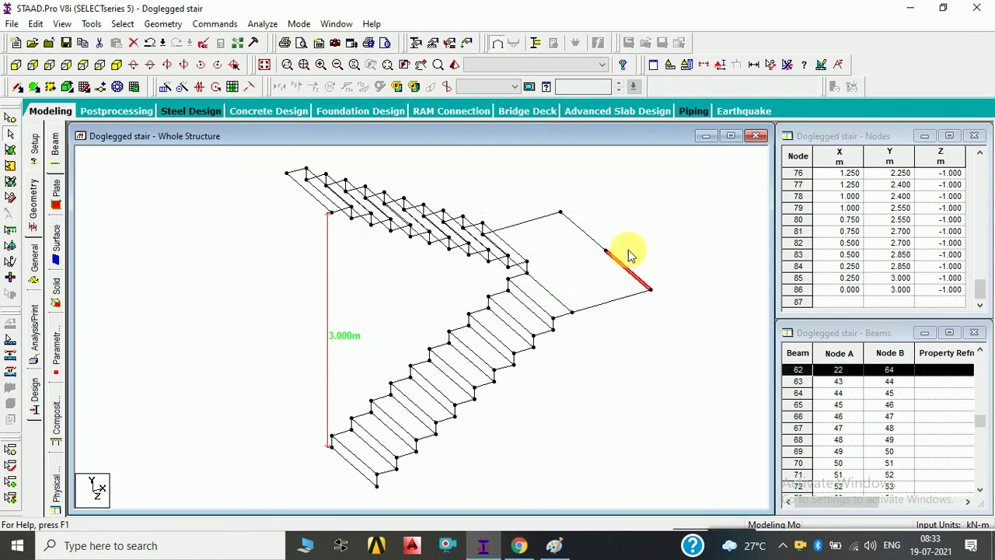
left_click(556, 254)
left_click(10, 118)
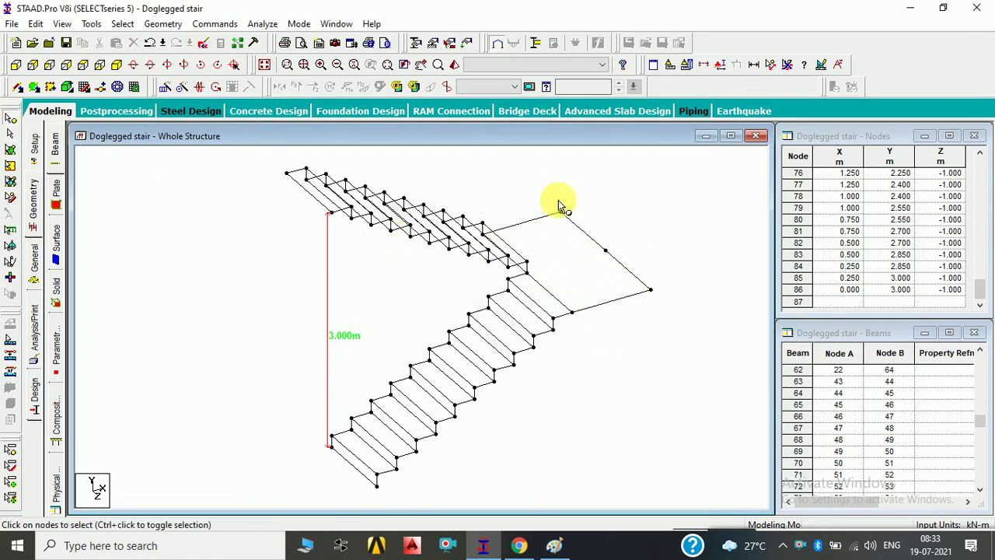
left_click(606, 250)
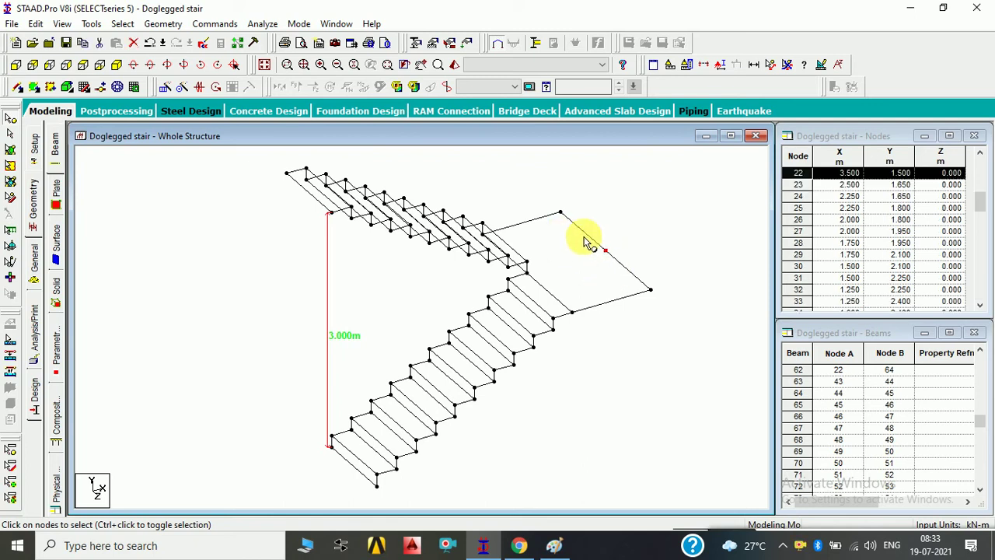
key("Delete")
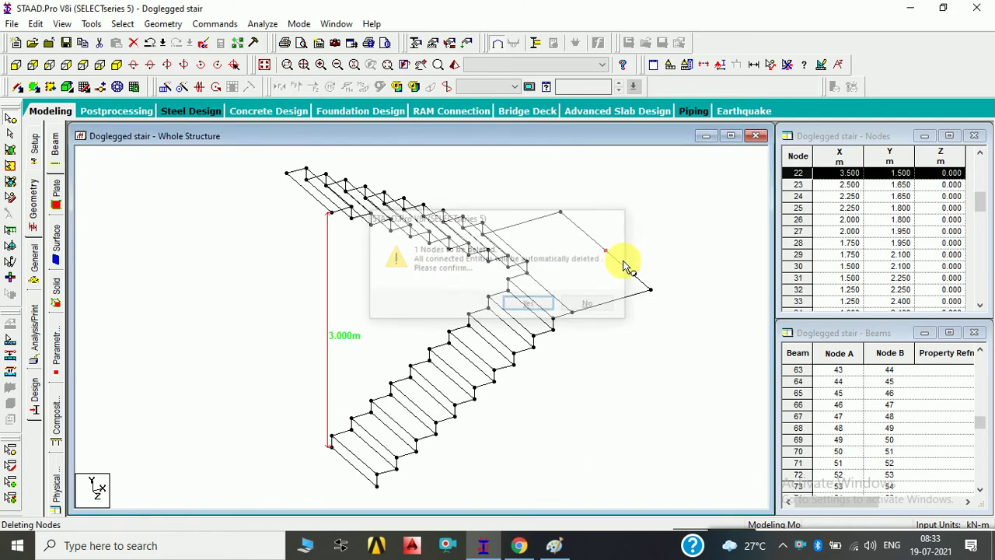
key("Return")
key("ctrl+z")
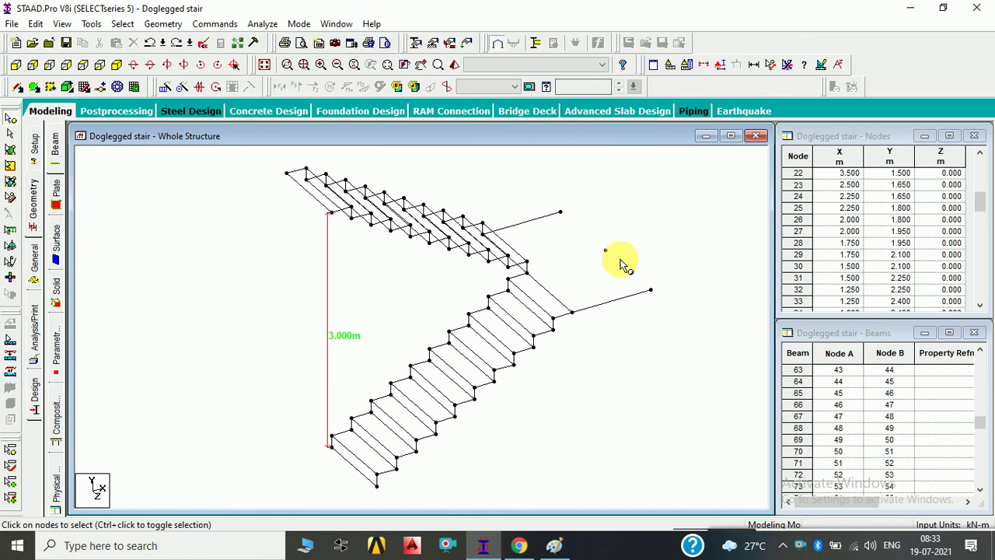
key("ctrl+z")
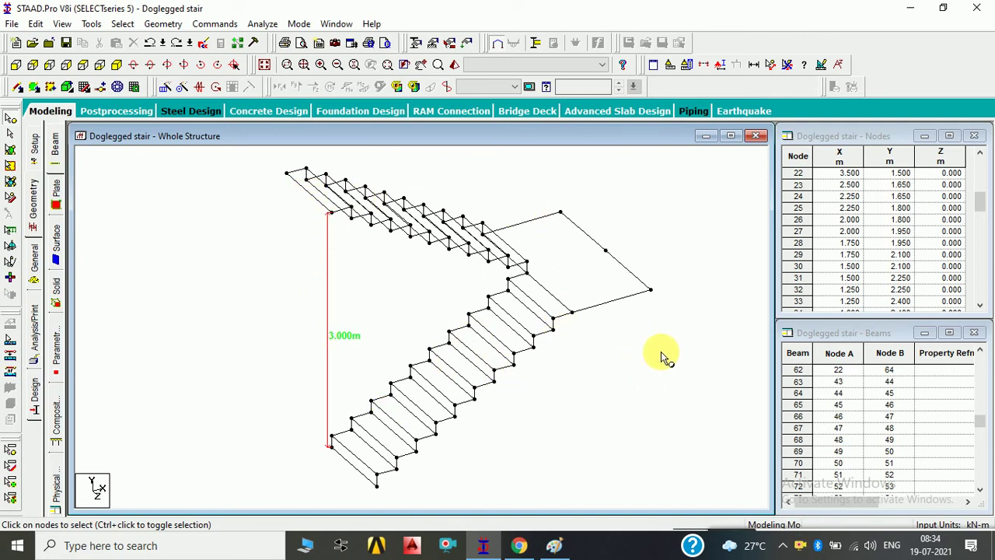
key("ctrl+a")
Step: Select all stair beams and fill the floor grid with plates, creating 41 new plates
left_click(583, 380)
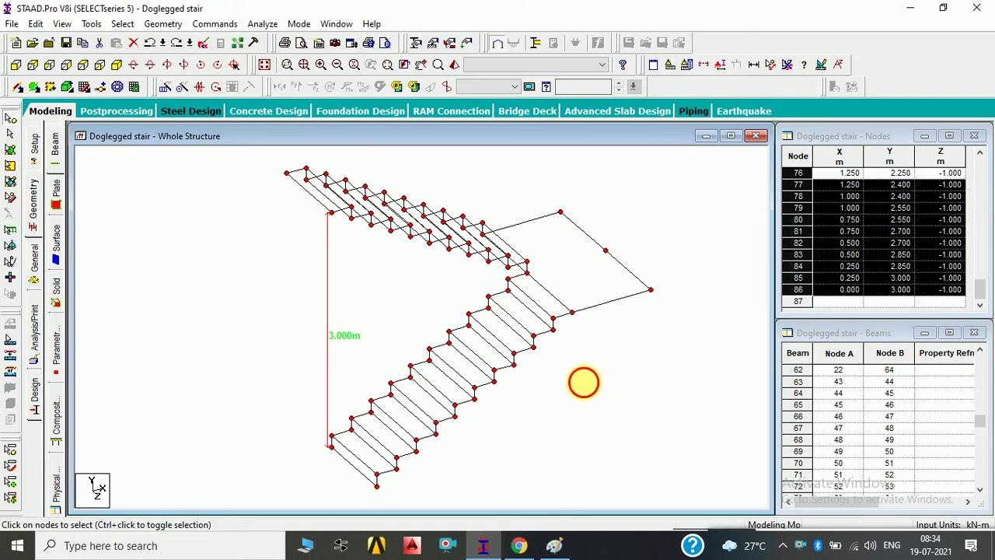
left_click(11, 136)
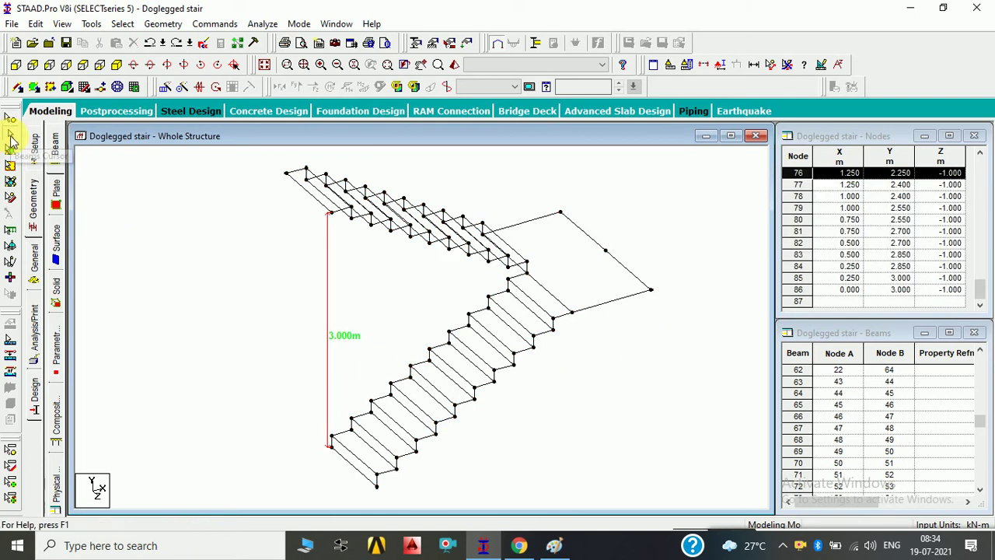
key("ctrl+a")
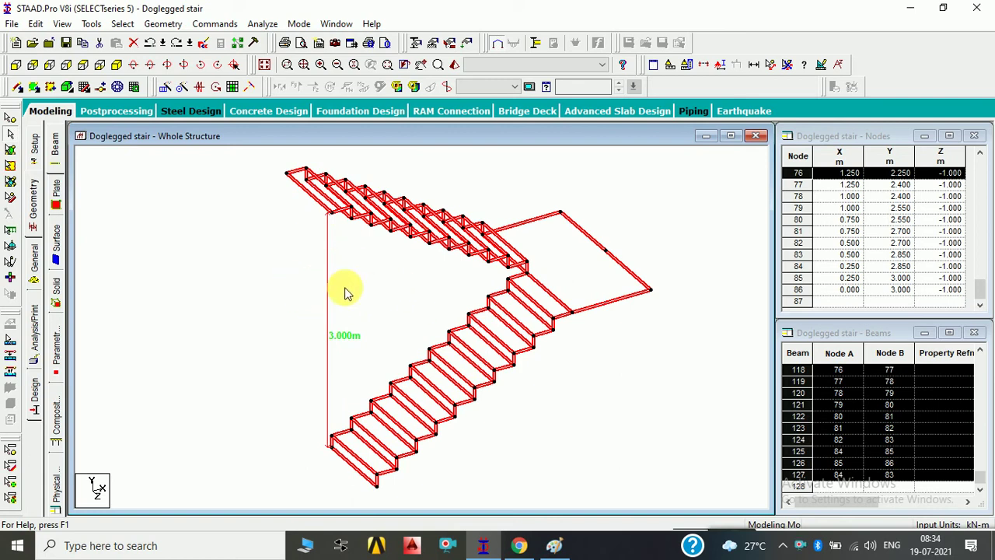
left_click(234, 86)
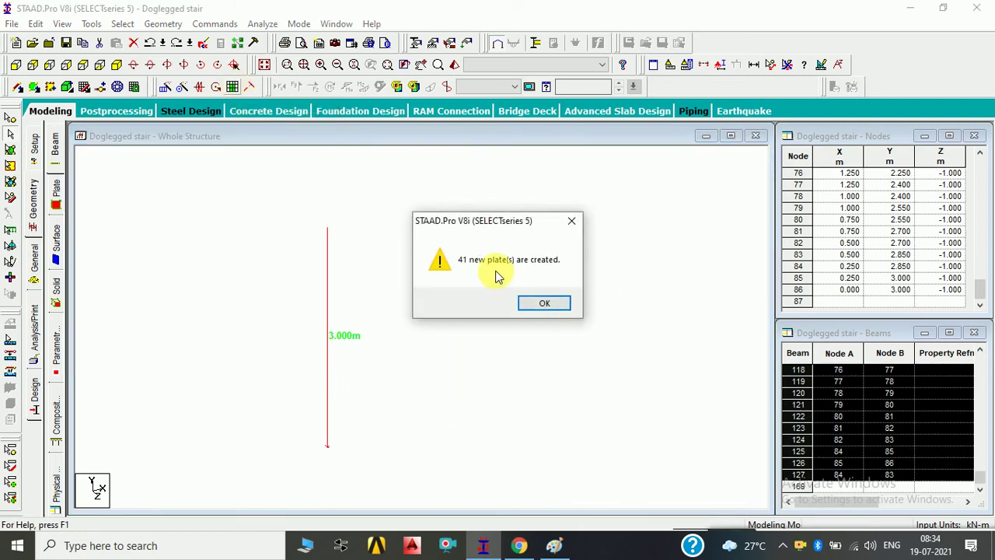
left_click(544, 304)
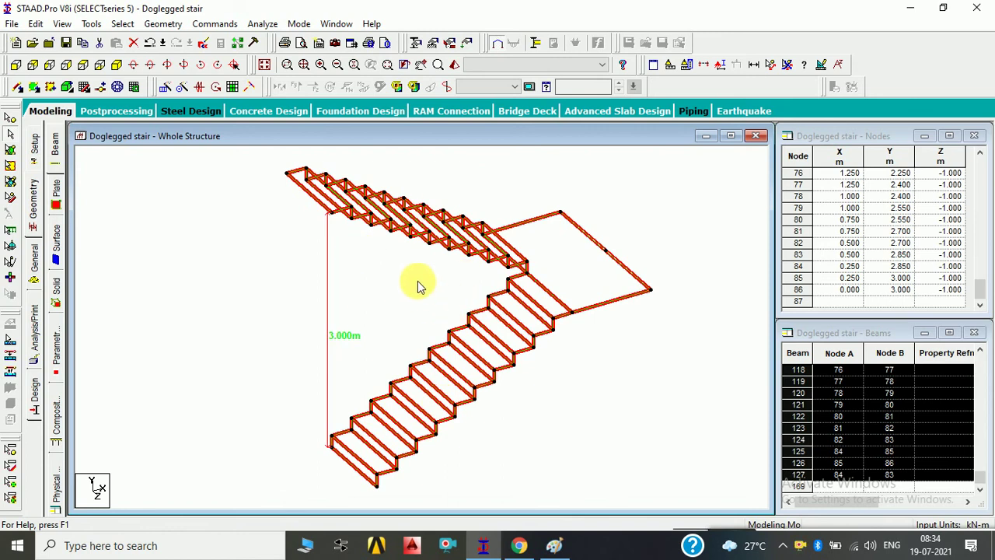
left_click(417, 285)
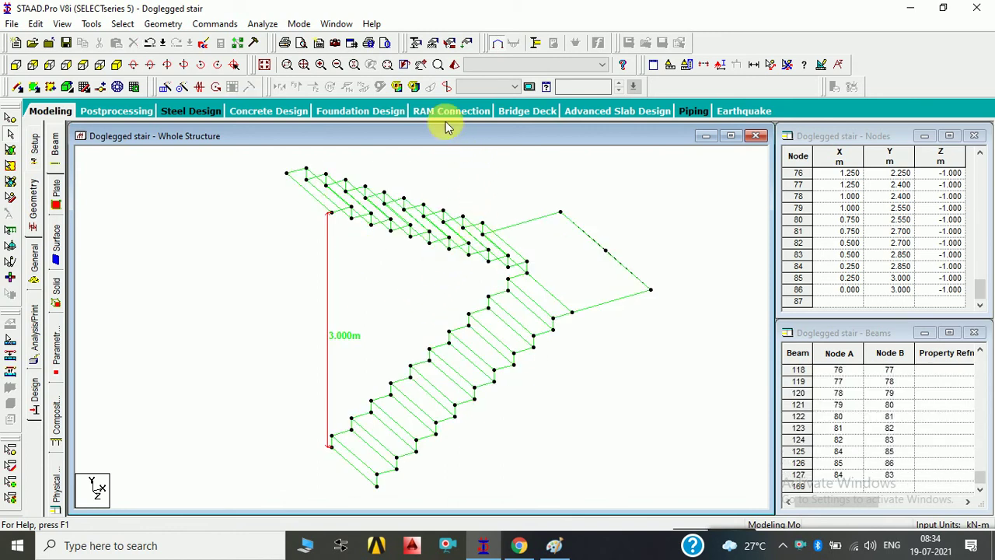
Step: Open a maximized 3D rendered view of the stair, zoom in and rotate it
left_click(454, 66)
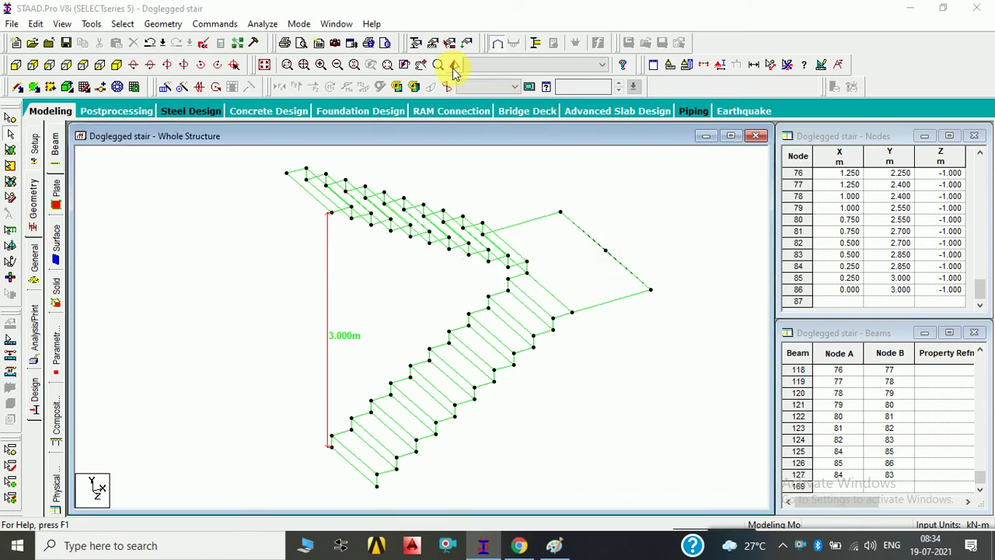
left_click(892, 192)
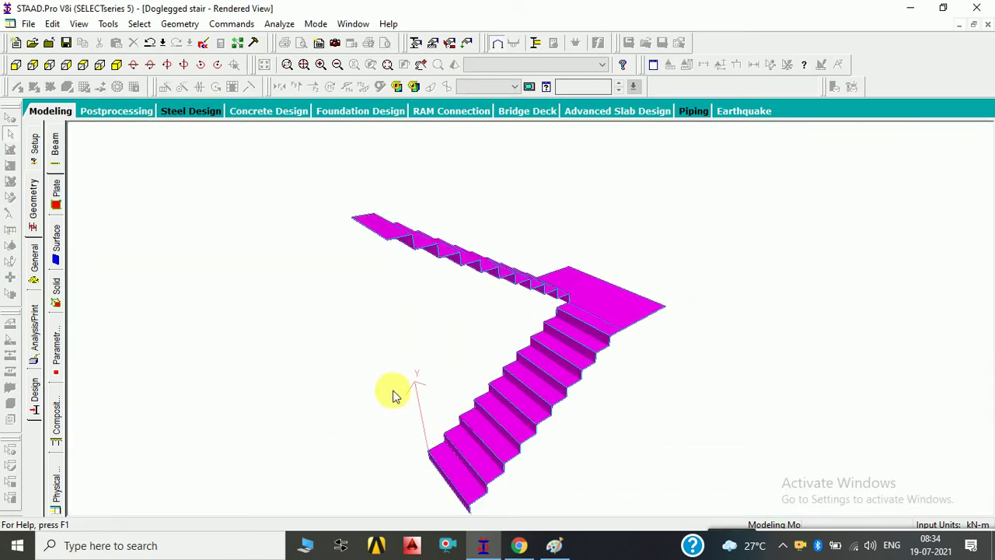
scroll(391, 394, "up", 1)
scroll(391, 394, "up", 2)
left_click_drag(506, 401, 349, 297)
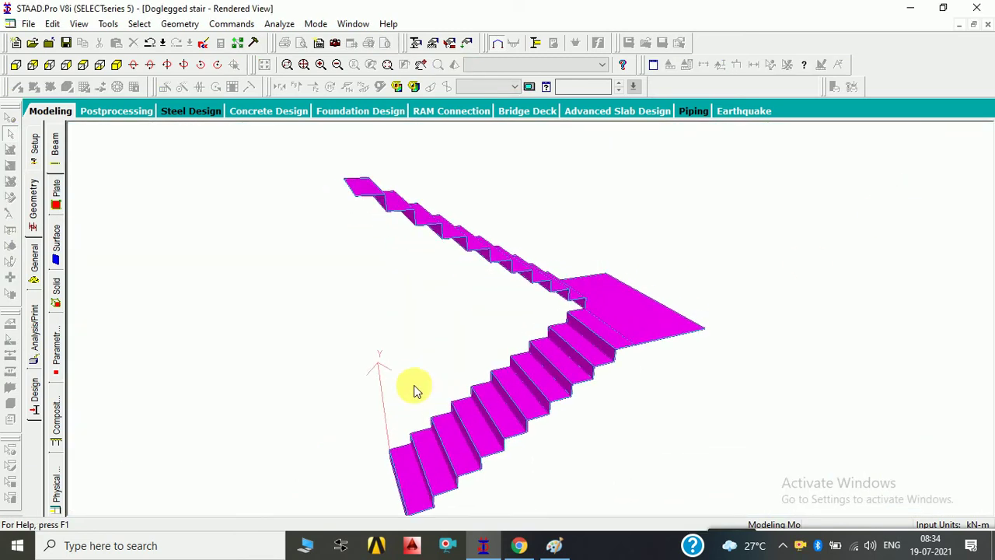
Step: Show the stair as a wireframe, orbit it, decline auto-save and bring up the Paint sketch
right_click(360, 283)
left_click(392, 322)
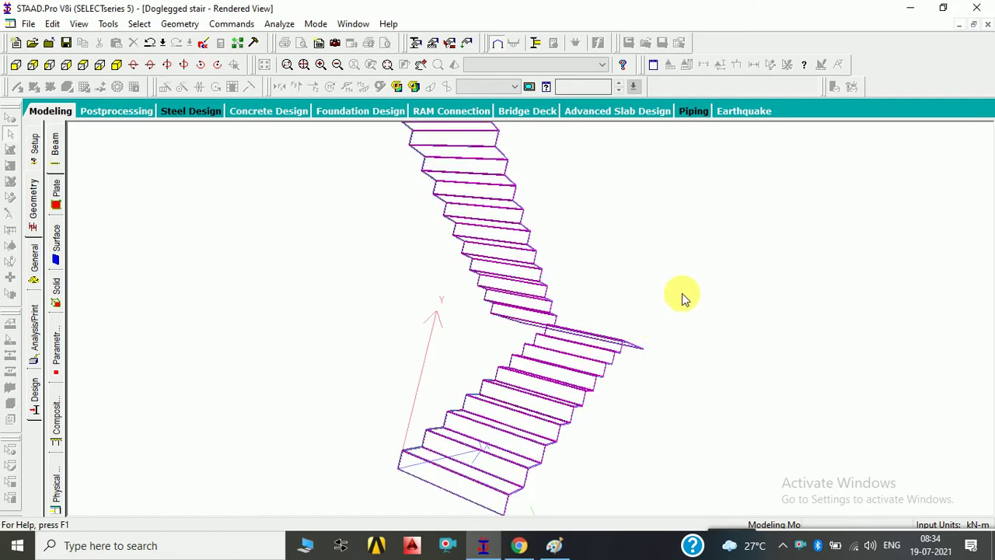
mouse_move(666, 318)
left_mouse_down()
mouse_move(609, 408)
mouse_move(397, 365)
mouse_move(413, 462)
mouse_move(521, 402)
mouse_move(456, 318)
mouse_move(355, 338)
mouse_move(313, 307)
left_mouse_up()
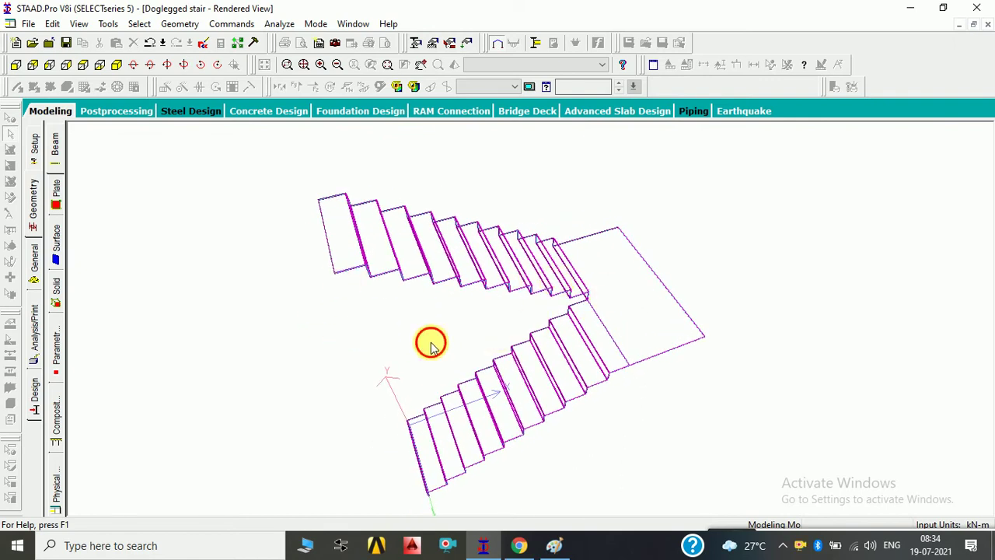
left_click_drag(428, 340, 425, 317)
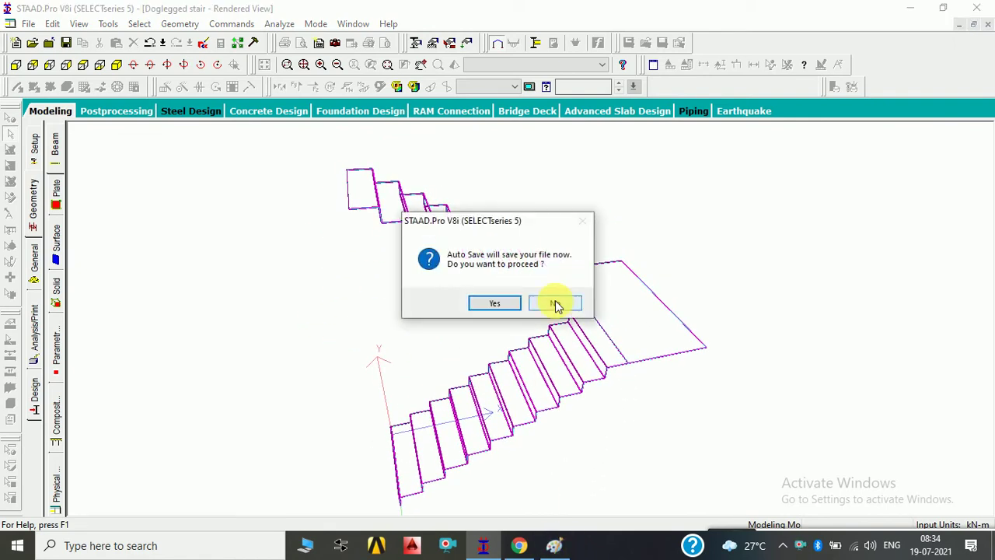
left_click(555, 303)
left_click(553, 545)
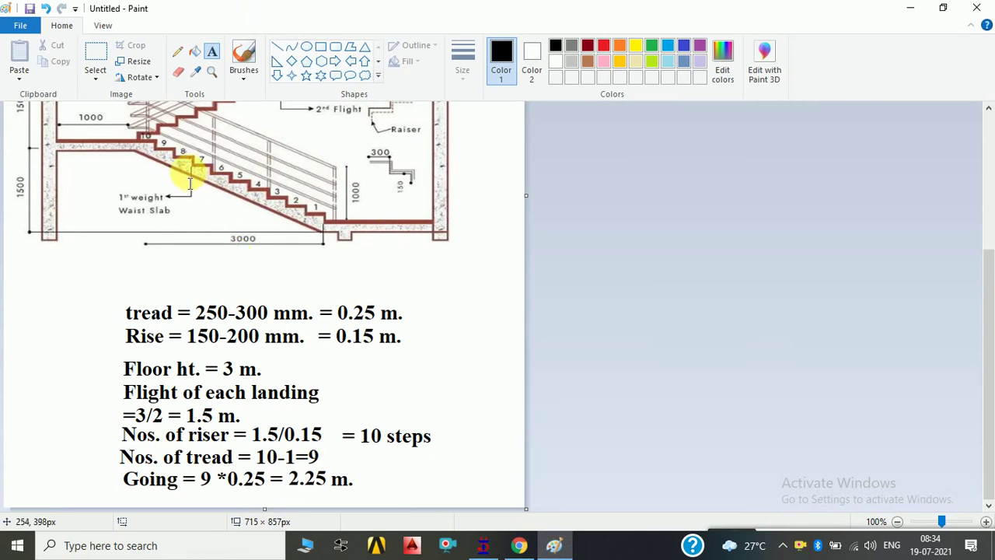
Step: Outline the '1st weight Waist Slab' label on the sketch, then return to STAAD.Pro
left_click_drag(109, 186, 210, 230)
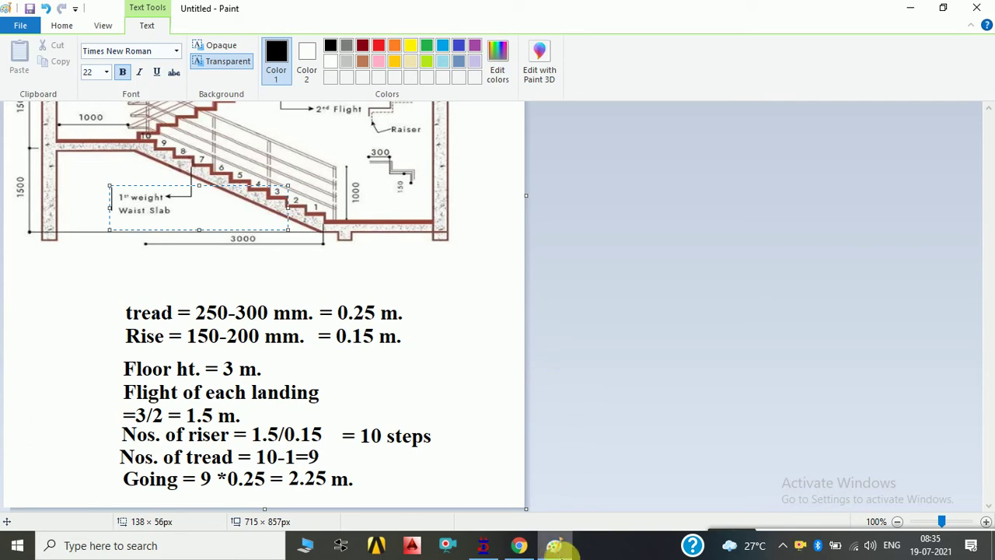
left_click(482, 545)
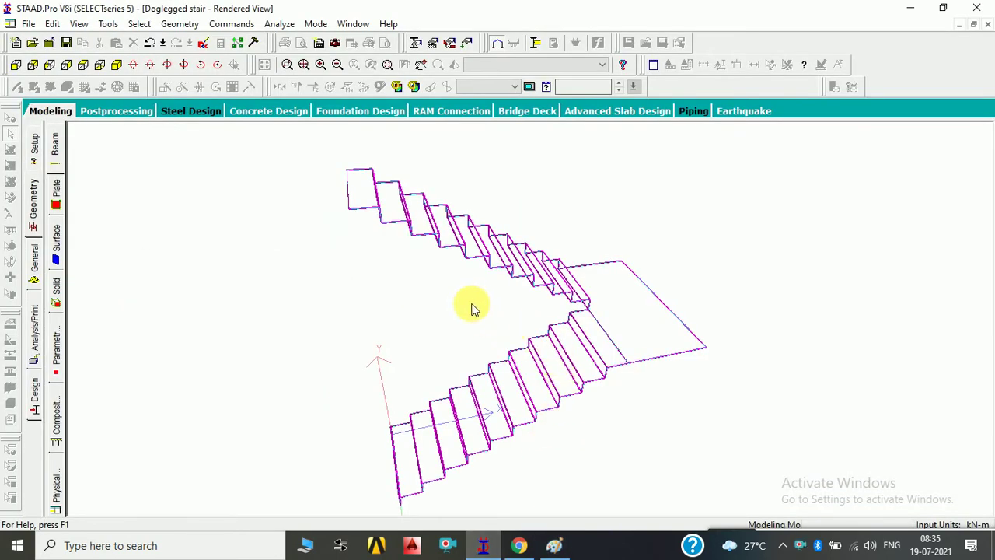
Step: Orbit the rendered stair to check it, then close the Rendered View window
middle_click_drag(472, 306, 511, 262)
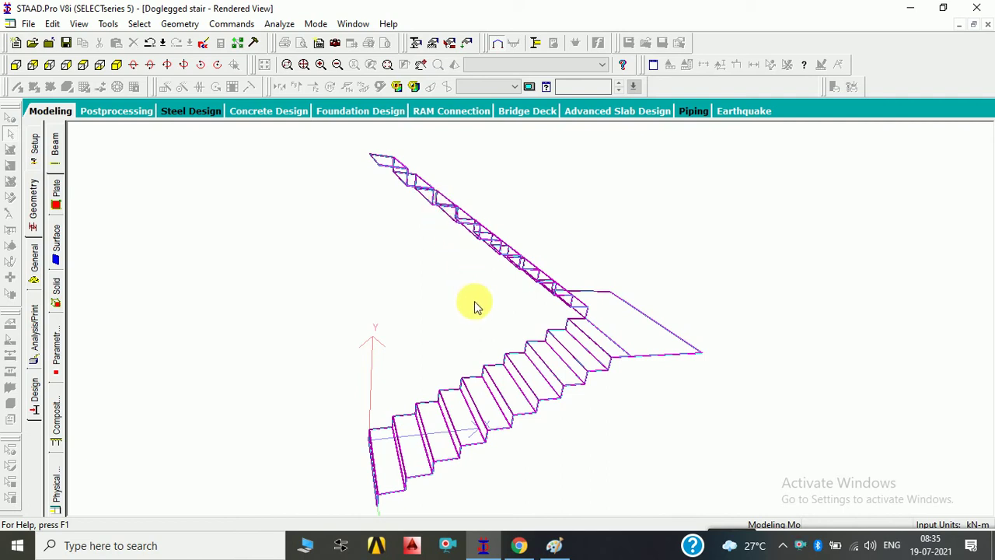
middle_click_drag(473, 304, 462, 359)
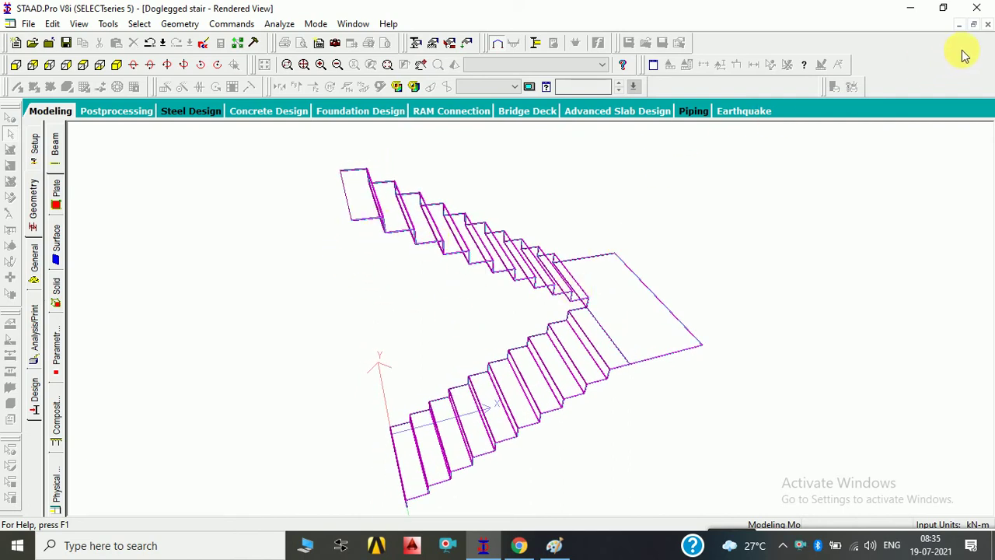
left_click(988, 26)
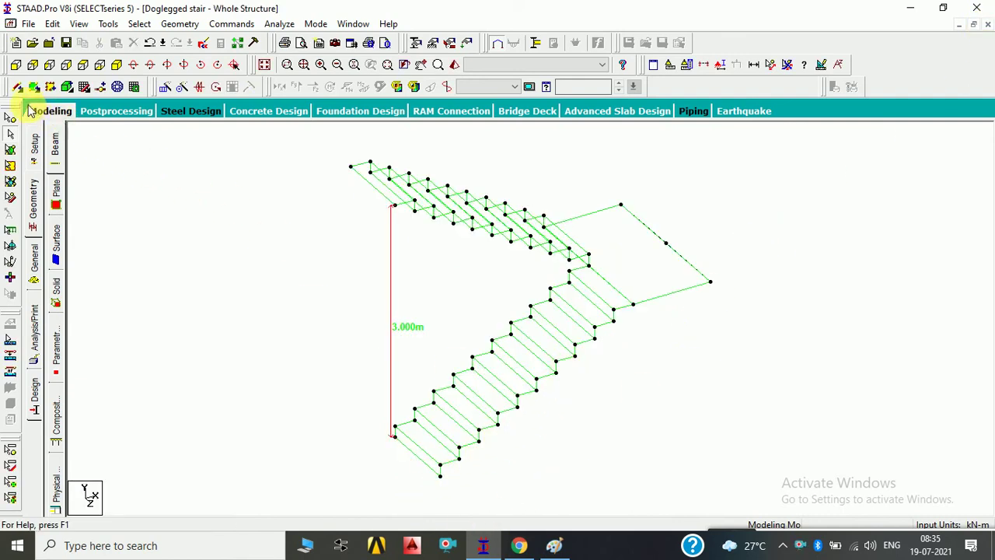
Step: Draw a sloping beam from the bottom node to the landing and repeat it -1 m in Z
left_click(17, 88)
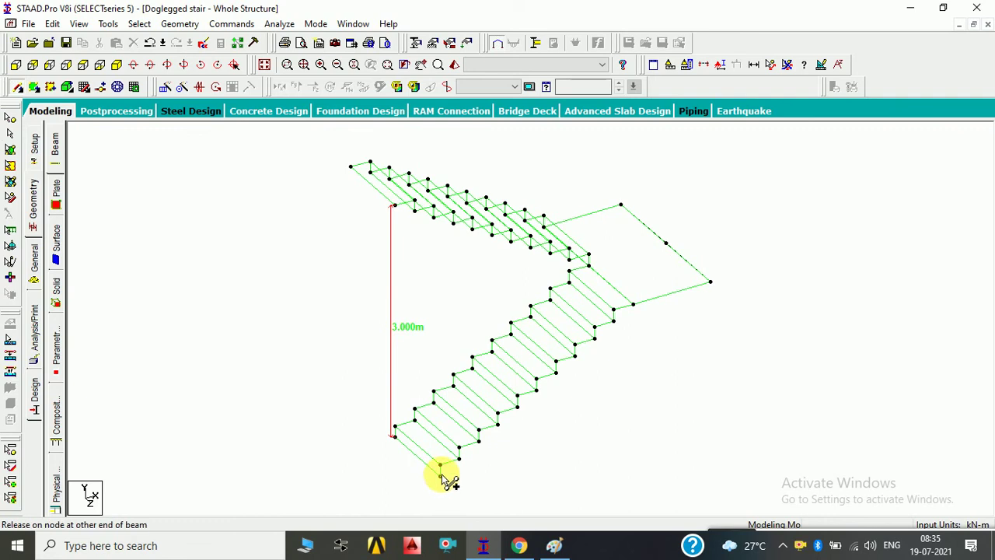
left_click_drag(441, 472, 634, 306)
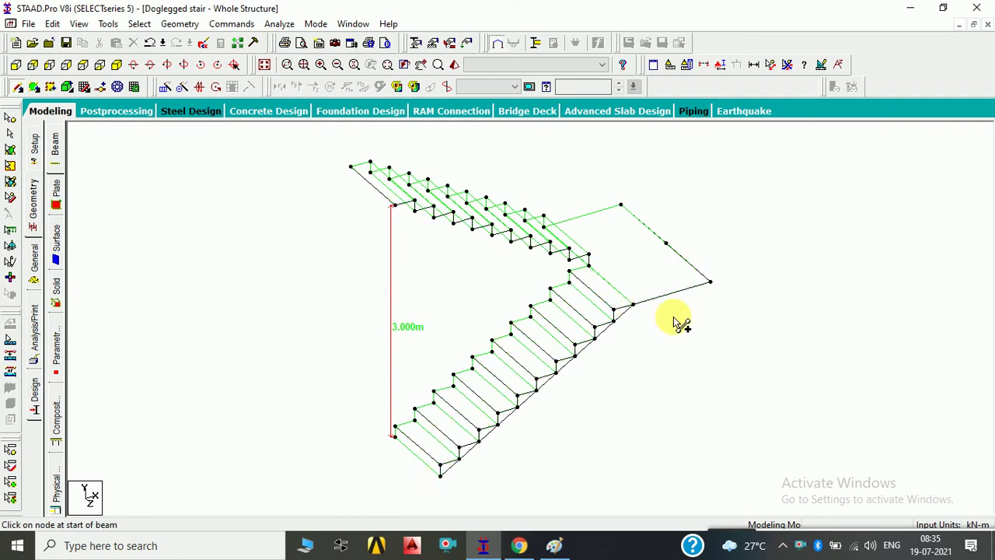
left_click(626, 318)
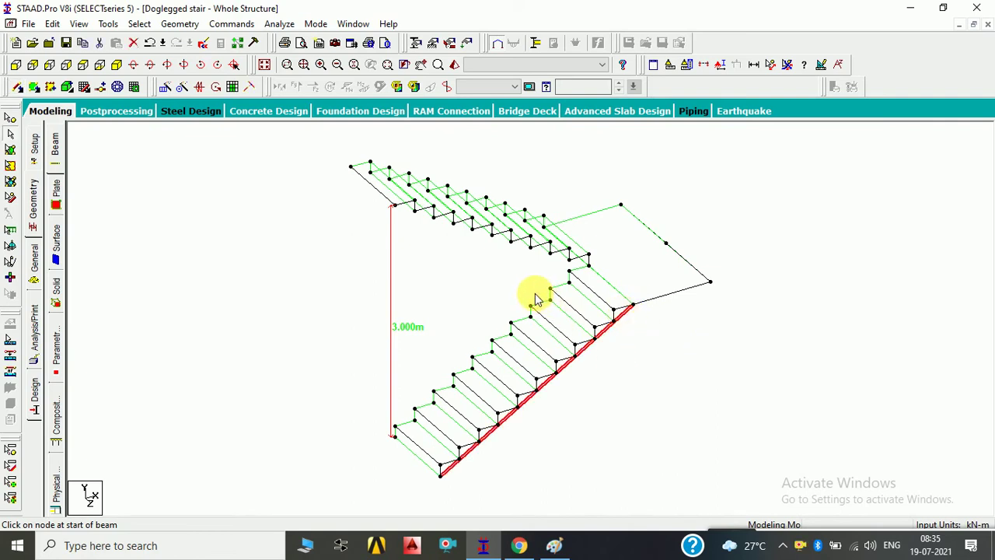
left_click(166, 87)
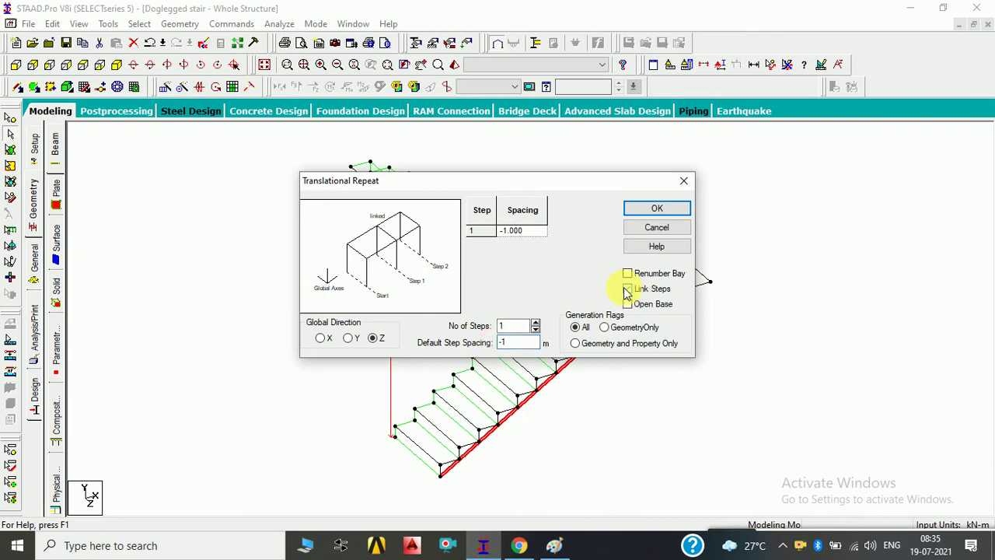
left_click(657, 210)
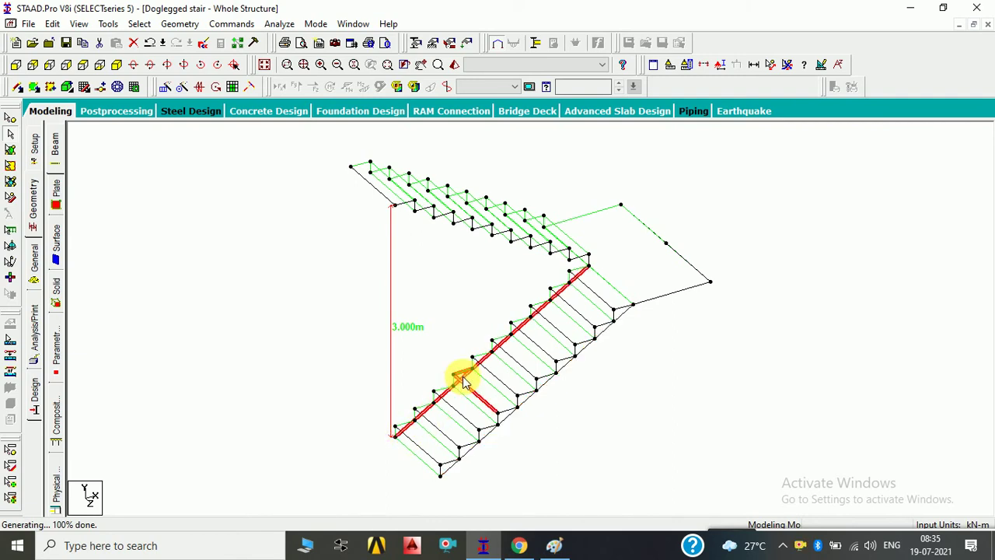
left_click(617, 317)
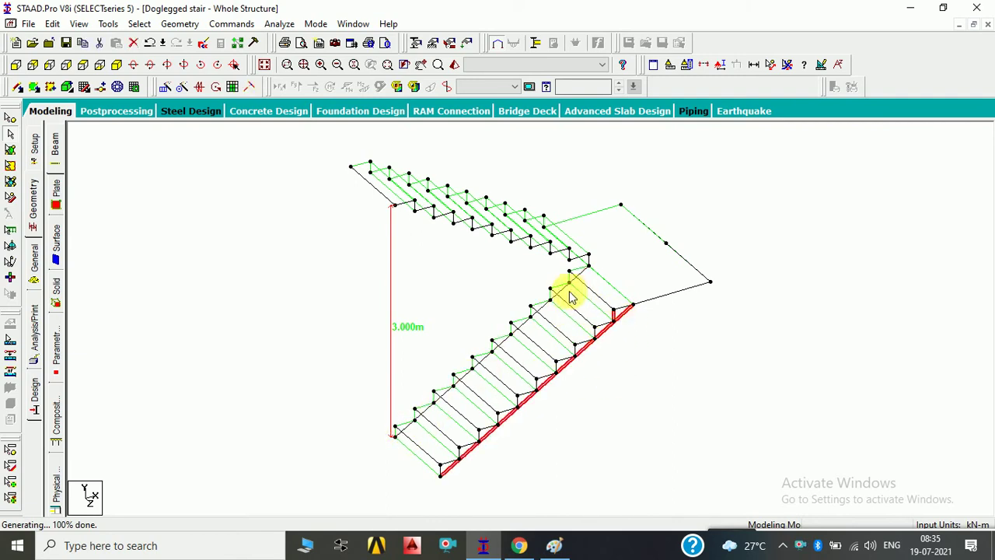
left_click(615, 362)
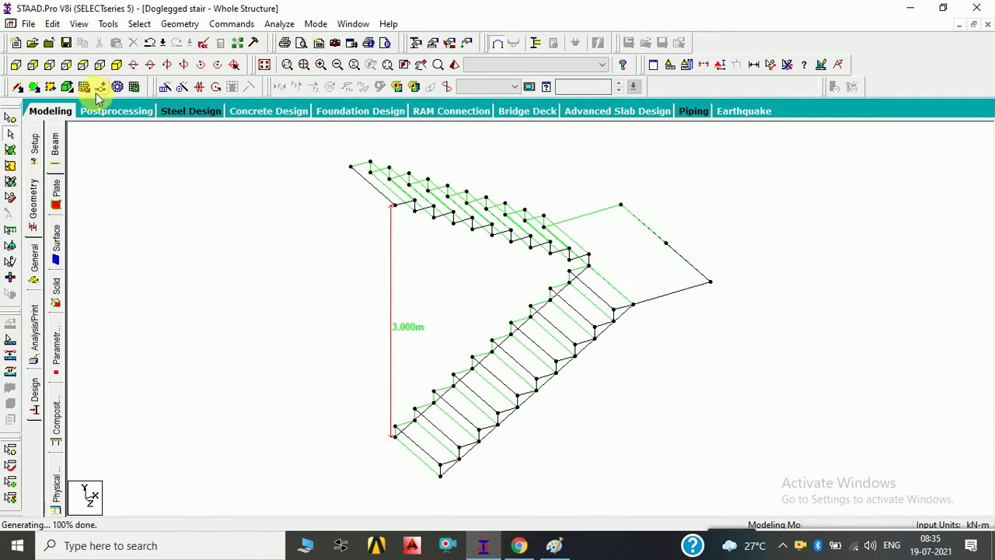
Step: Add a quad waist-slab plate under the lower flight from its corner nodes, then render in 3D
left_click(34, 87)
left_click(395, 431)
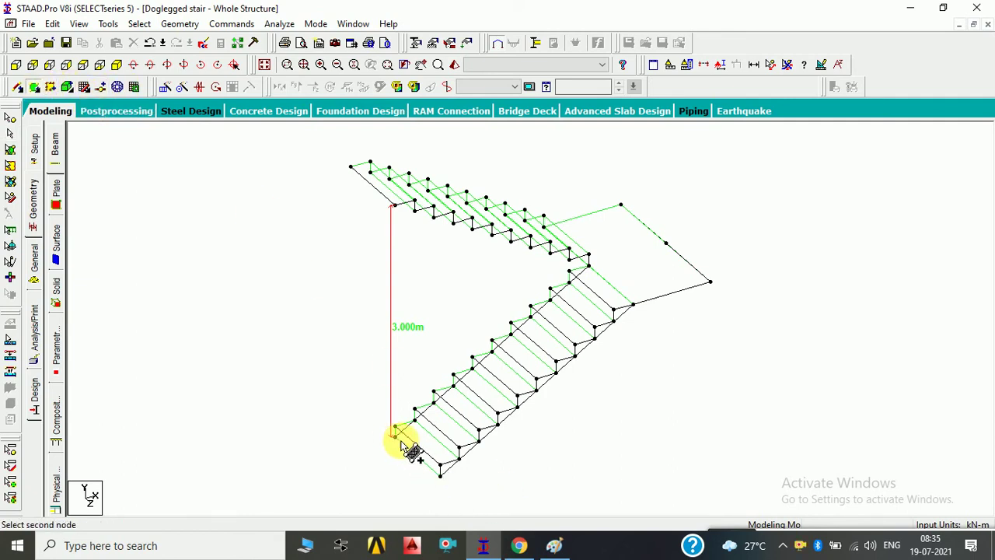
left_click(634, 304)
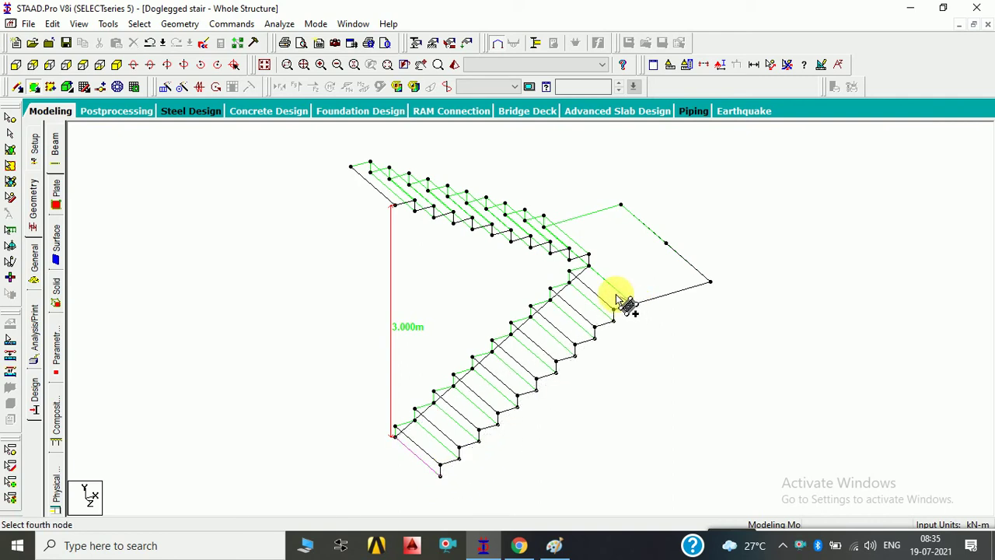
left_click(589, 265)
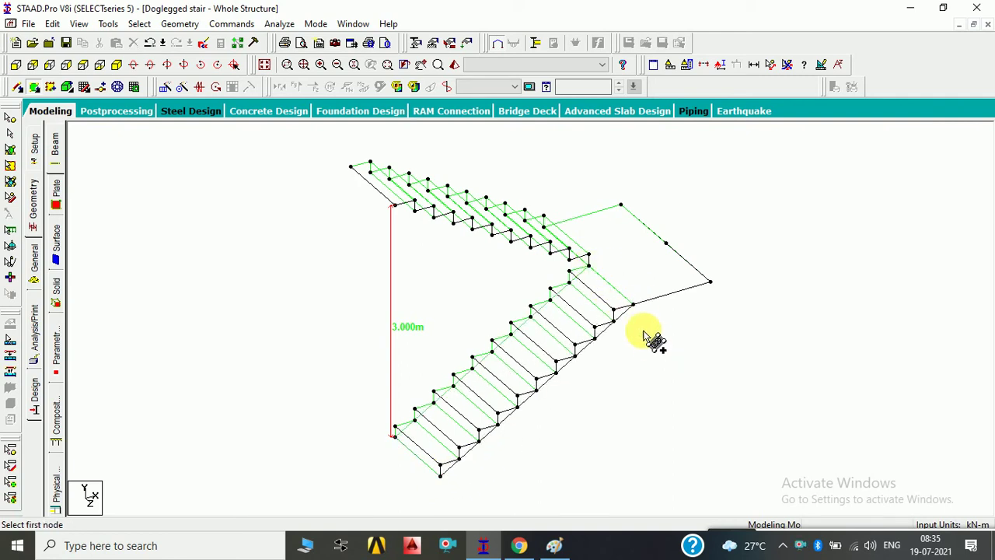
left_click(454, 64)
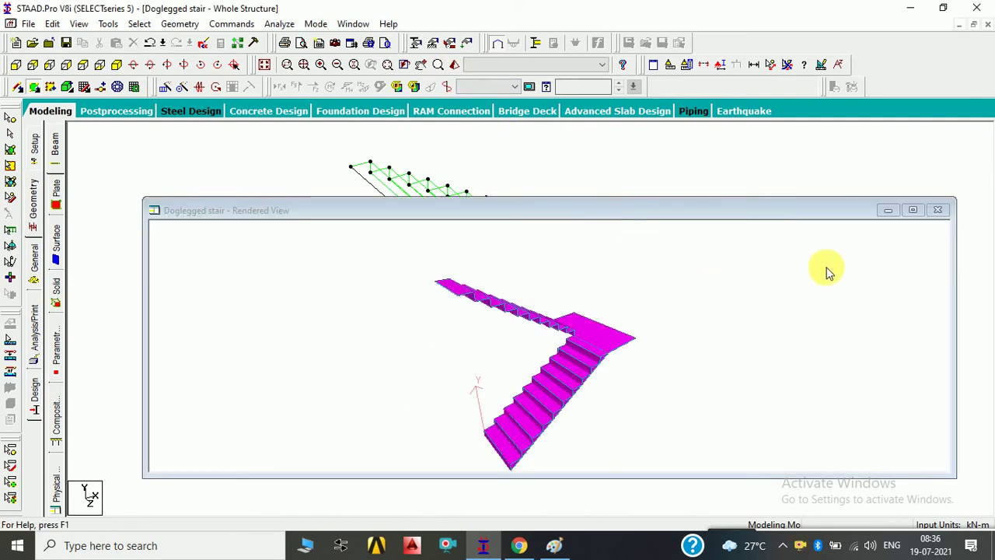
Step: Maximize the rendered view, orbit around to inspect the waist slabs and underside, then close it
left_click(911, 209)
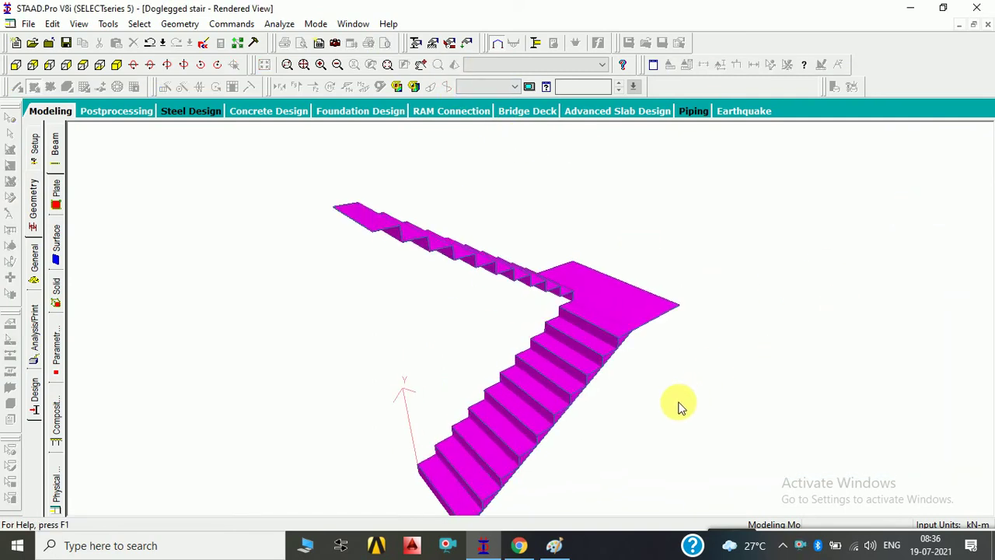
mouse_move(679, 406)
left_mouse_down()
mouse_move(581, 260)
mouse_move(596, 306)
mouse_move(561, 383)
mouse_move(475, 329)
mouse_move(374, 332)
left_mouse_up()
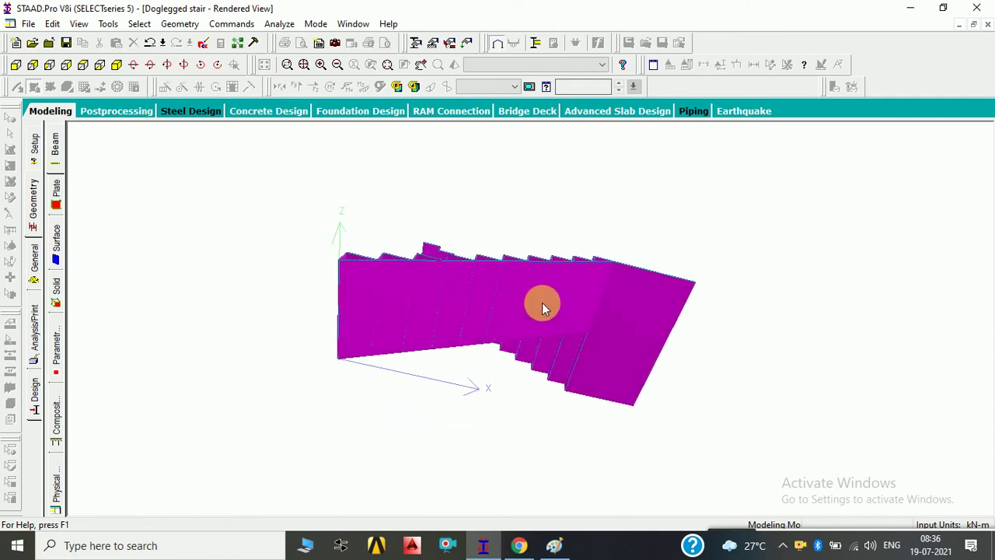
mouse_move(541, 305)
left_mouse_down()
mouse_move(513, 382)
mouse_move(565, 498)
left_mouse_up()
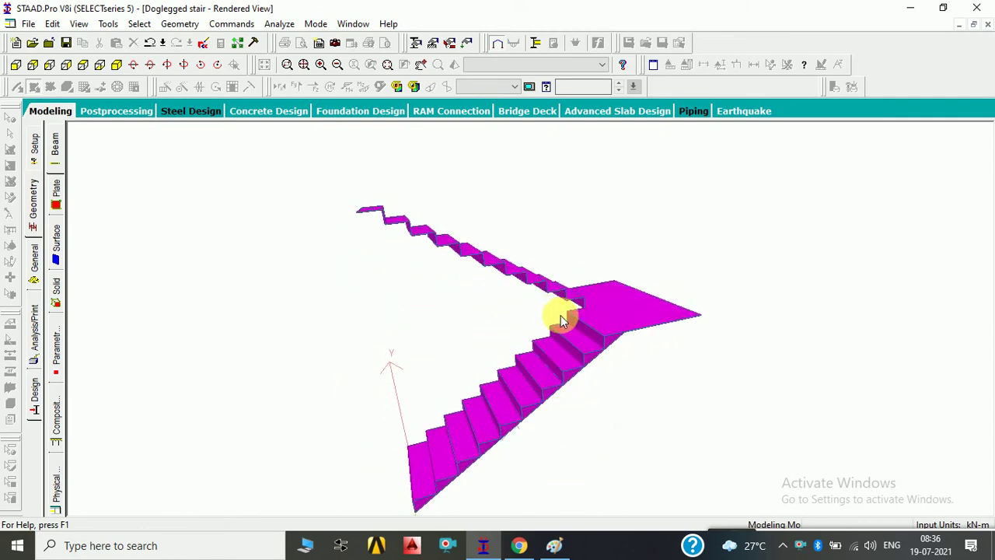
mouse_move(563, 321)
left_mouse_down()
mouse_move(572, 292)
mouse_move(661, 285)
mouse_move(607, 332)
mouse_move(604, 295)
mouse_move(713, 331)
left_mouse_up()
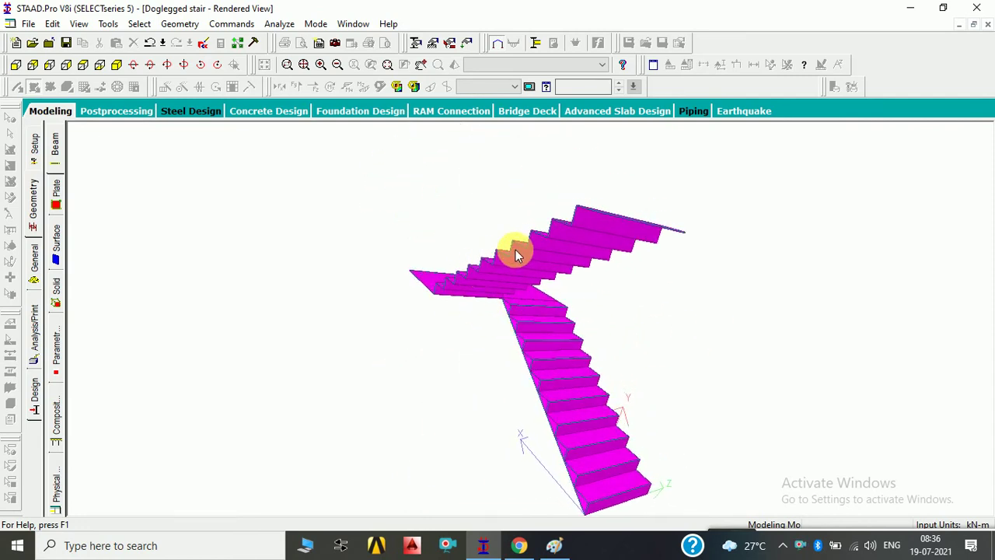
mouse_move(747, 422)
left_mouse_down()
mouse_move(351, 458)
mouse_move(526, 347)
mouse_move(509, 337)
mouse_move(518, 389)
left_mouse_up()
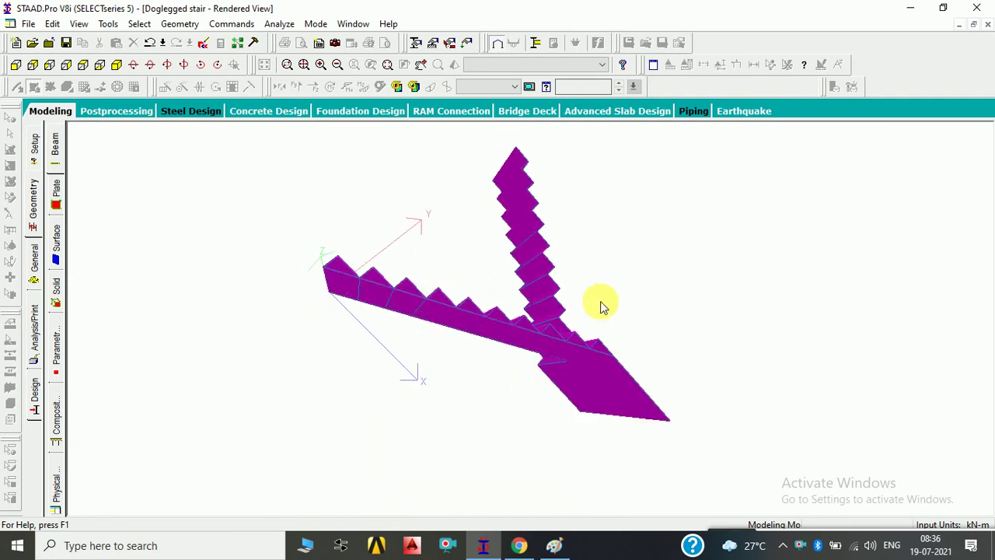
left_click_drag(600, 306, 518, 406)
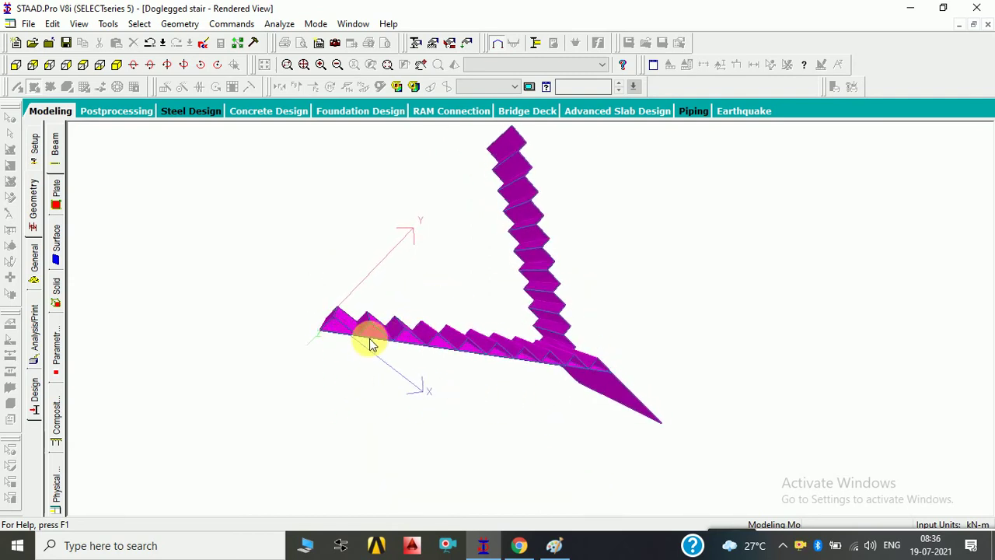
mouse_move(402, 373)
left_mouse_down()
mouse_move(402, 344)
mouse_move(371, 304)
mouse_move(359, 324)
left_mouse_up()
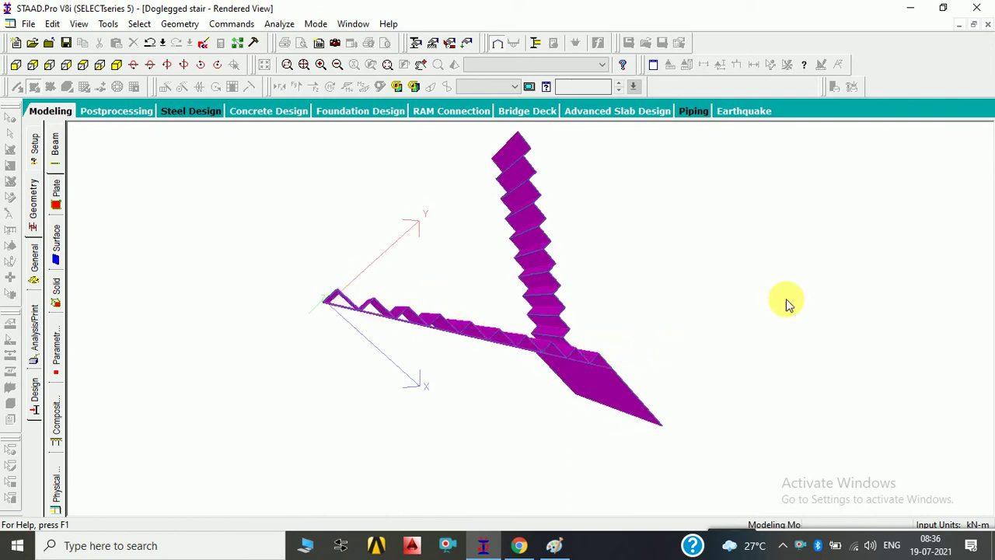
left_click(988, 26)
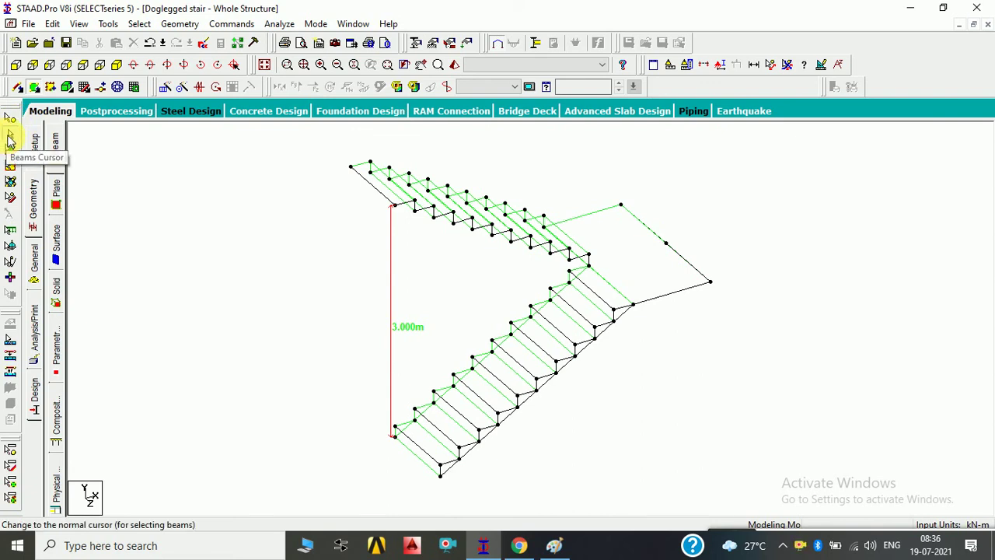
Step: Select and delete all 128 beams, also removing the orphan nodes
key("ctrl+a")
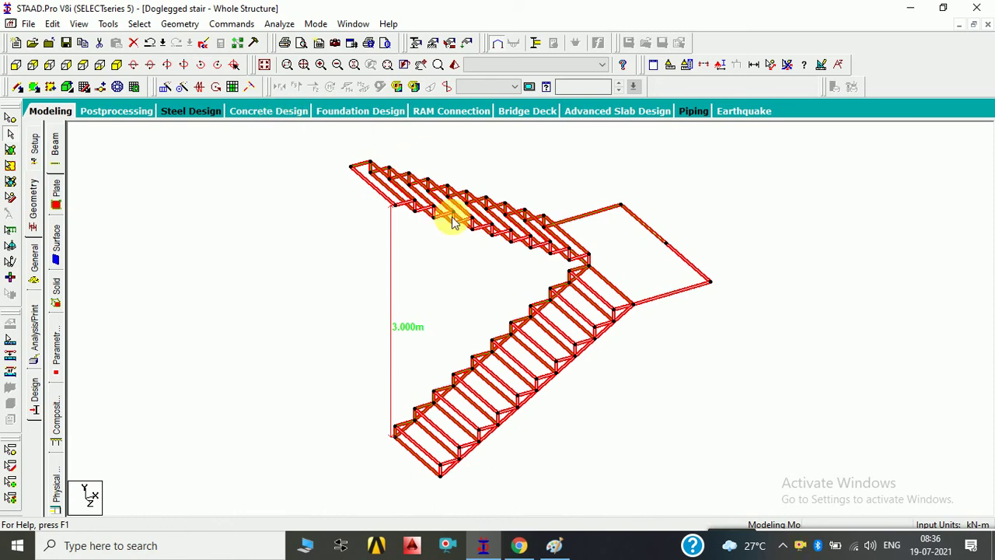
key("Delete")
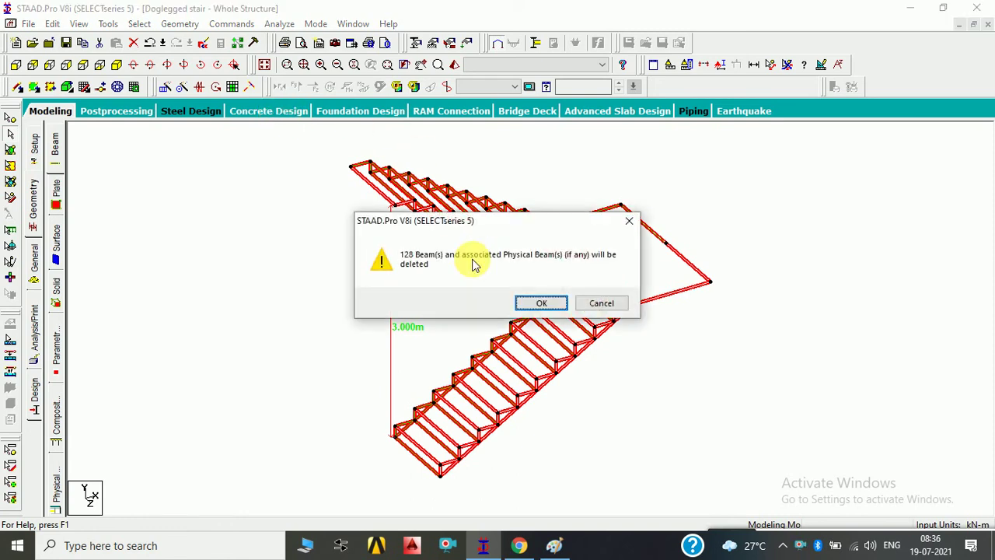
key("Return")
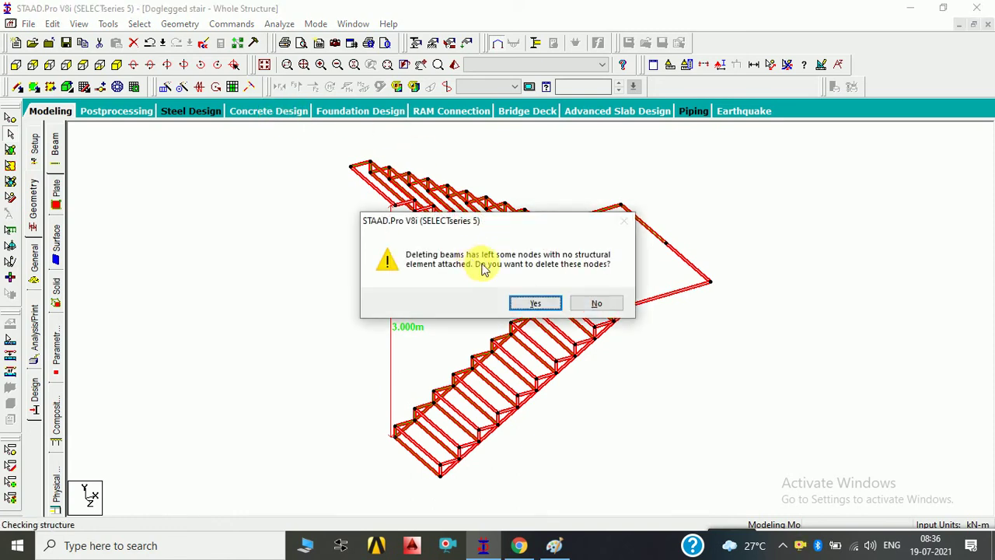
left_click(544, 304)
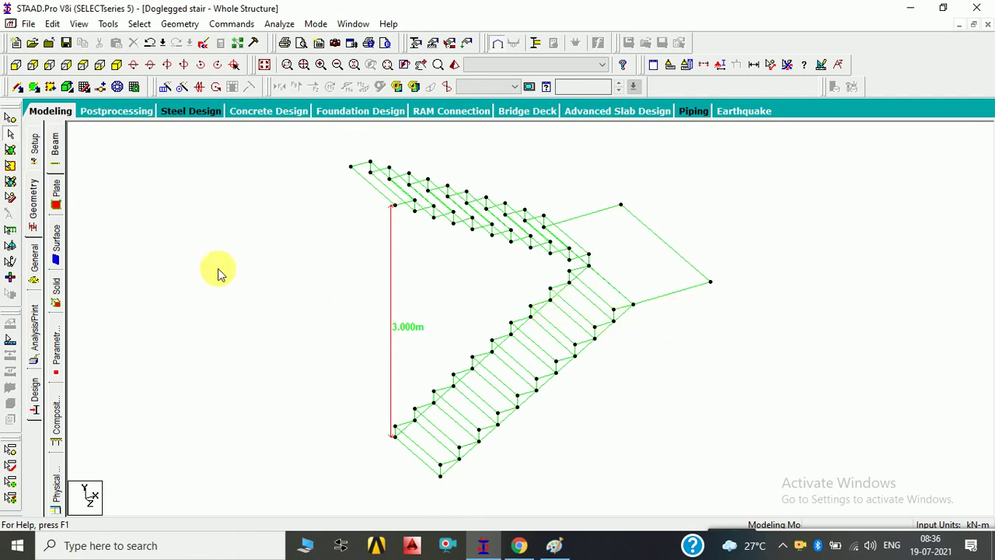
Step: Draw beams along the landing's lower outer edge and upper edge between its corner nodes
left_click(16, 88)
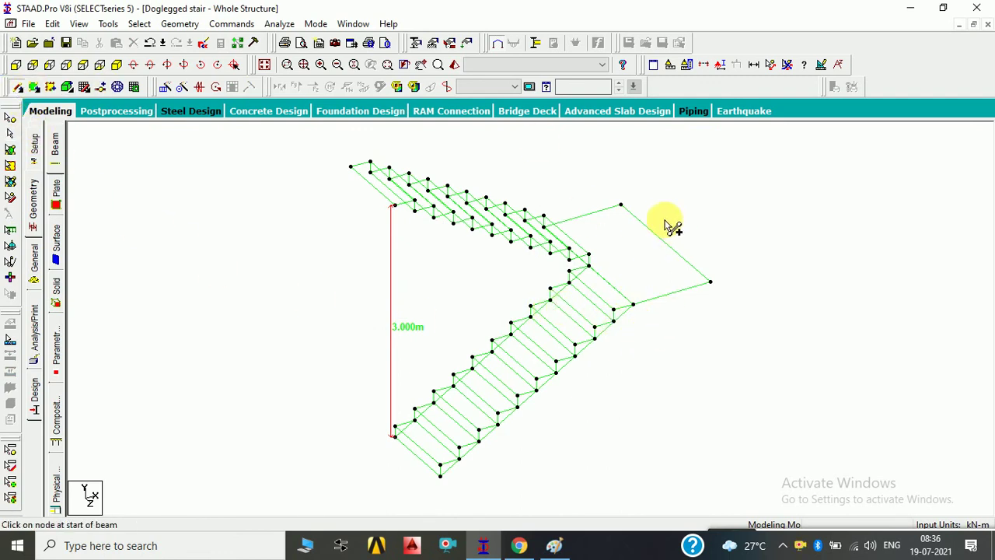
left_click_drag(623, 206, 710, 282)
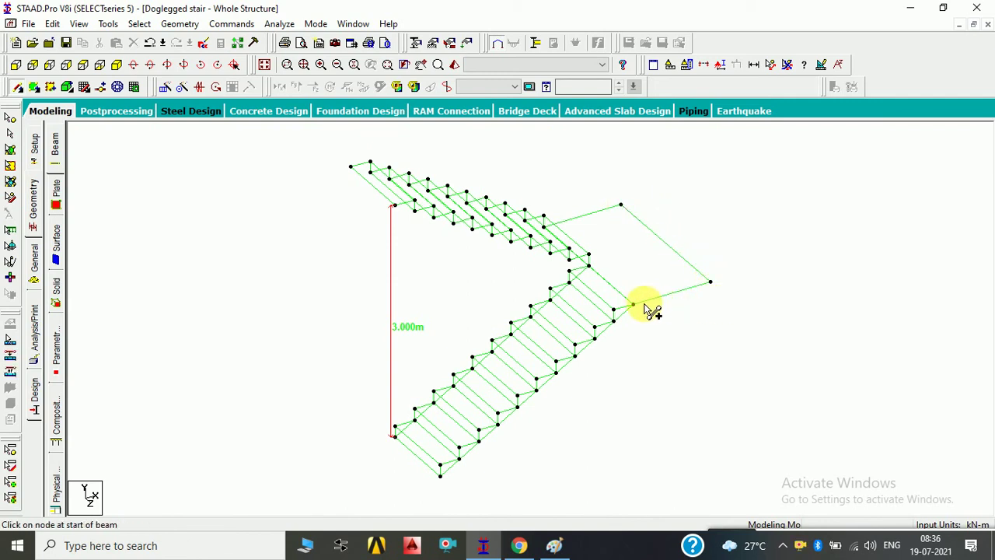
left_click_drag(635, 309, 709, 282)
left_click_drag(544, 230, 602, 216)
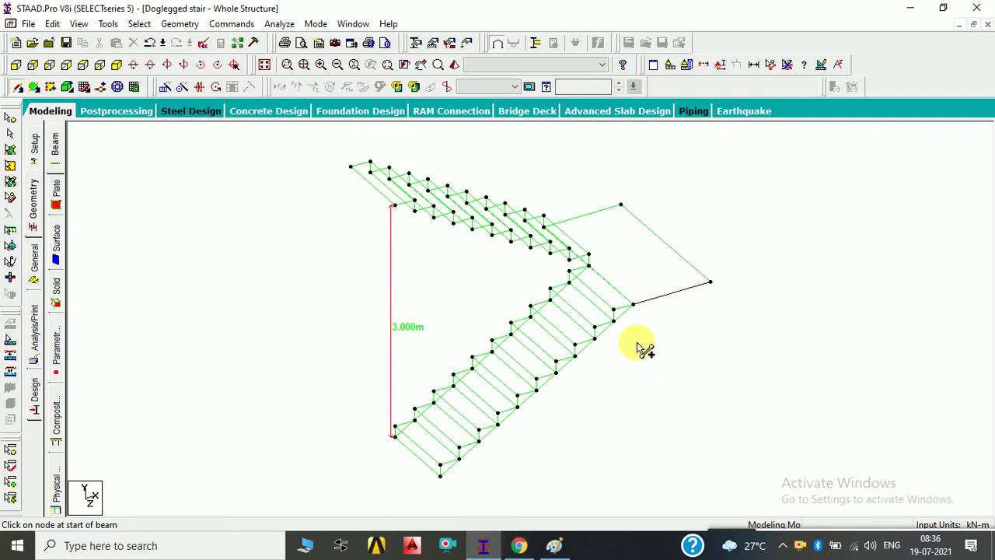
Step: Render the stair in a maximized 3D view, rotate it to see the underside, then return to Paint
left_click(454, 64)
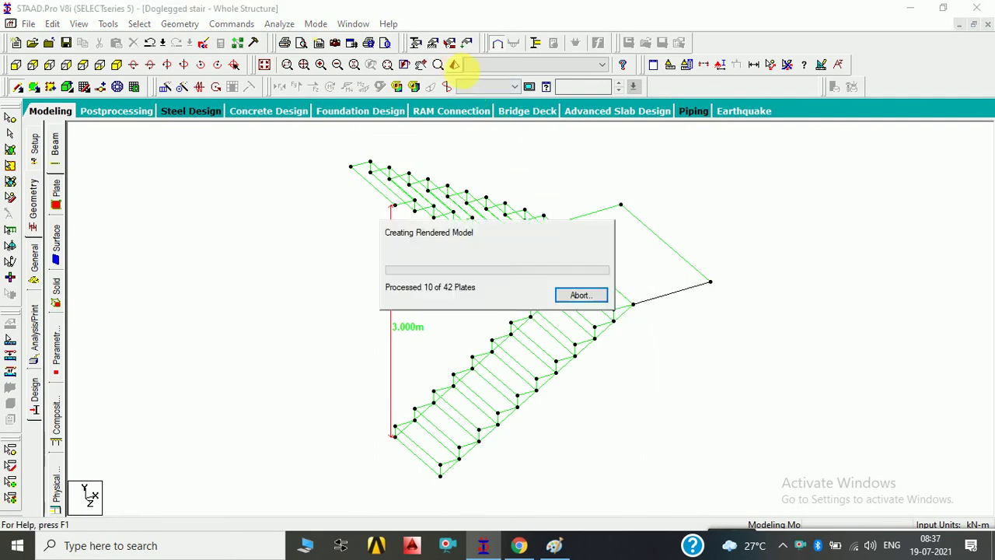
left_click(930, 226)
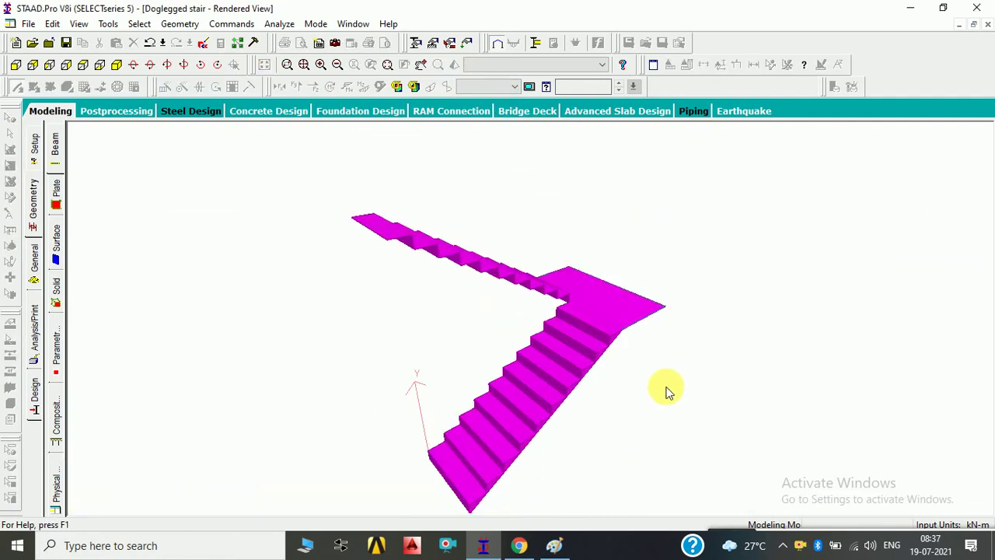
mouse_move(666, 391)
left_mouse_down()
mouse_move(577, 296)
mouse_move(692, 334)
mouse_move(644, 413)
mouse_move(598, 435)
mouse_move(634, 309)
mouse_move(607, 262)
mouse_move(632, 303)
left_mouse_up()
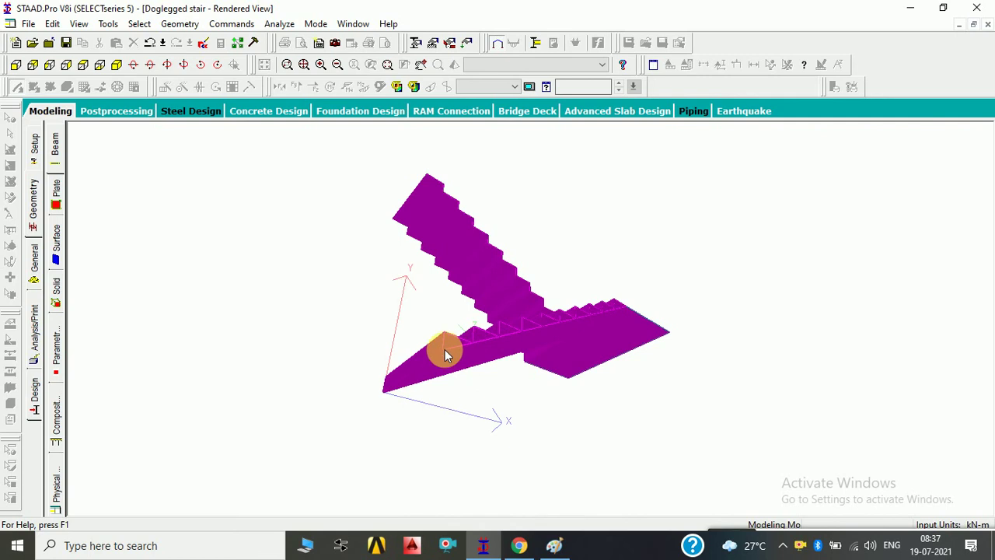
mouse_move(444, 351)
left_mouse_down()
mouse_move(459, 344)
mouse_move(473, 288)
mouse_move(629, 295)
mouse_move(793, 260)
left_mouse_up()
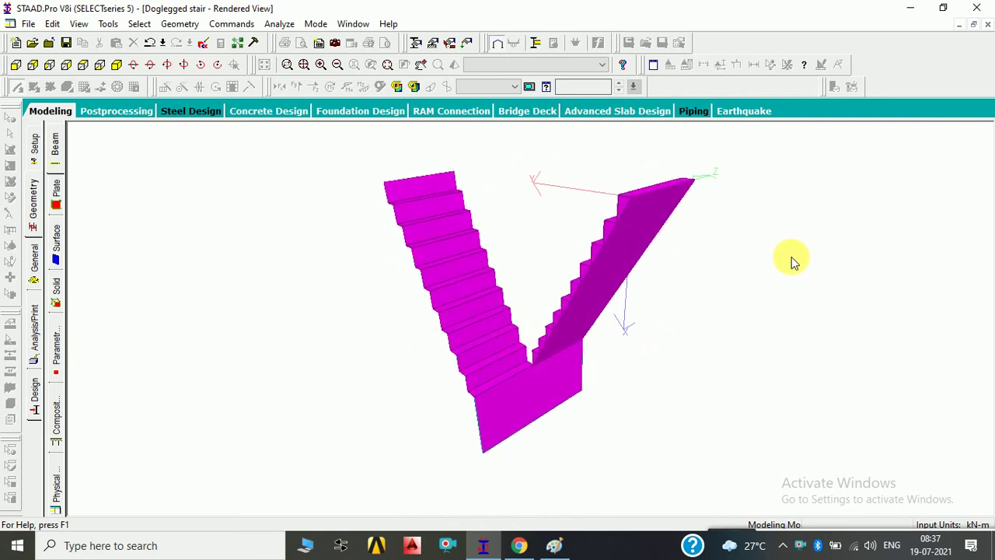
mouse_move(675, 259)
left_mouse_down()
mouse_move(695, 438)
mouse_move(493, 271)
mouse_move(601, 262)
mouse_move(748, 223)
mouse_move(677, 264)
mouse_move(746, 318)
left_mouse_up()
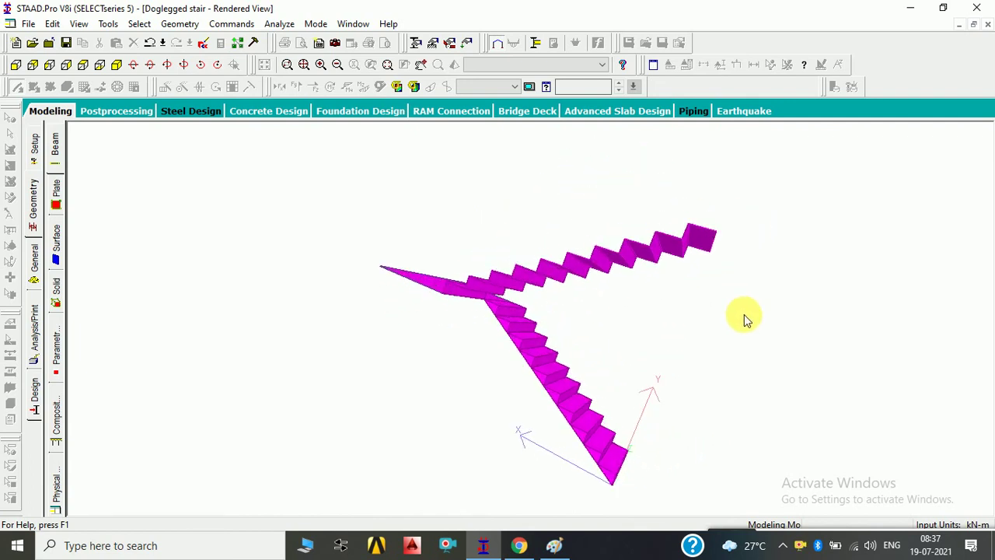
left_click(986, 26)
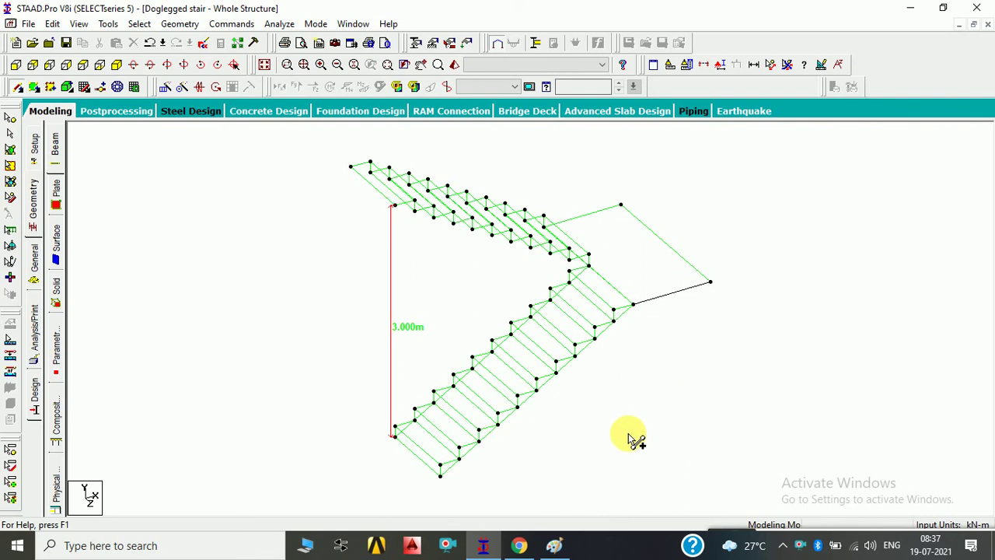
left_click(545, 544)
Step: Outline the step 10 area and the upper landing with its 2nd Flight label in the Paint sketch
scroll(231, 329, "up", 5)
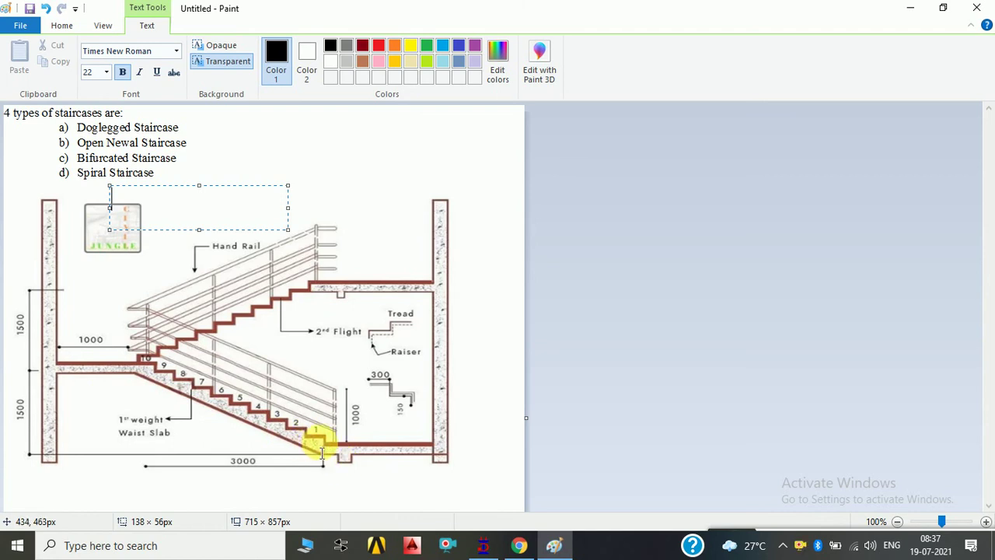
left_click(148, 366)
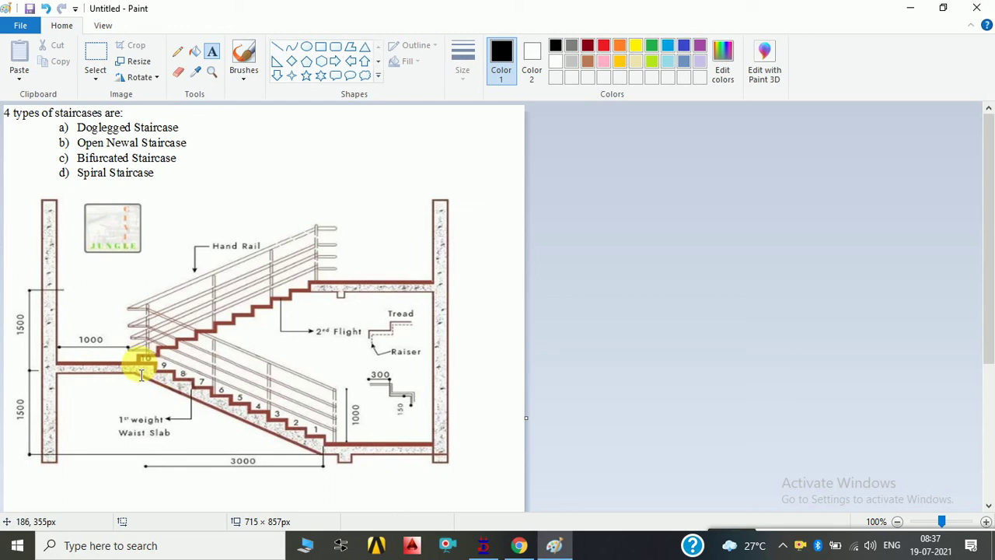
left_click_drag(153, 374, 155, 356)
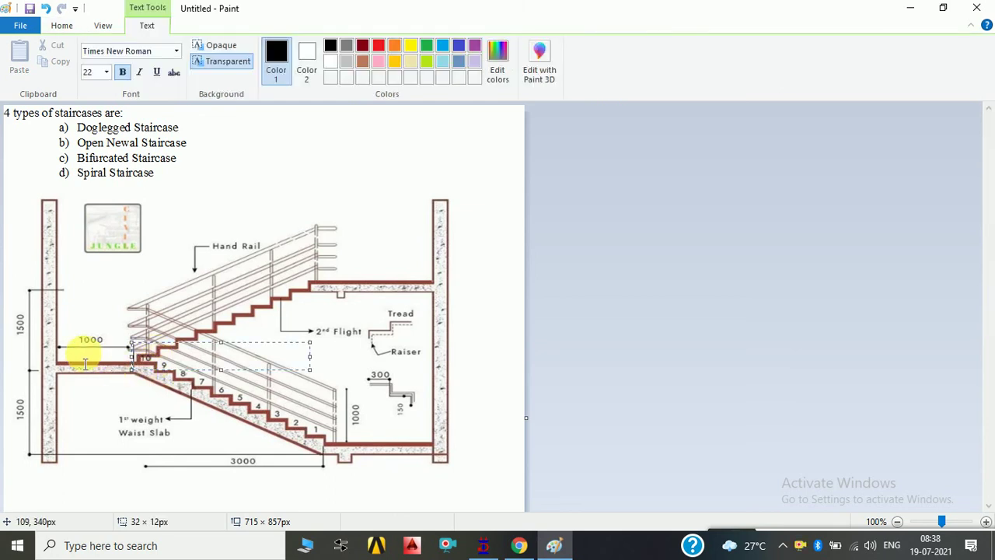
left_click(146, 432)
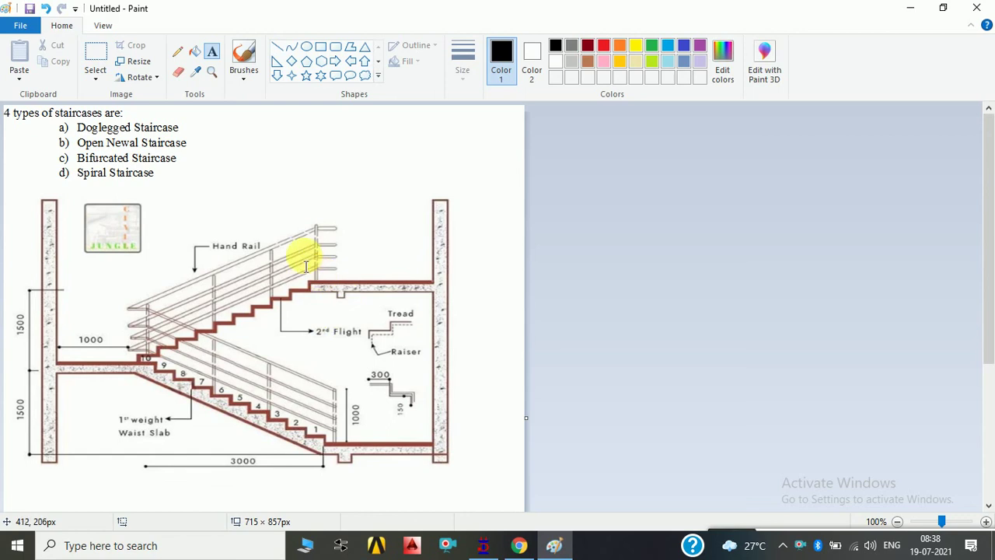
mouse_move(304, 255)
left_mouse_down()
mouse_move(466, 342)
mouse_move(464, 323)
left_mouse_up()
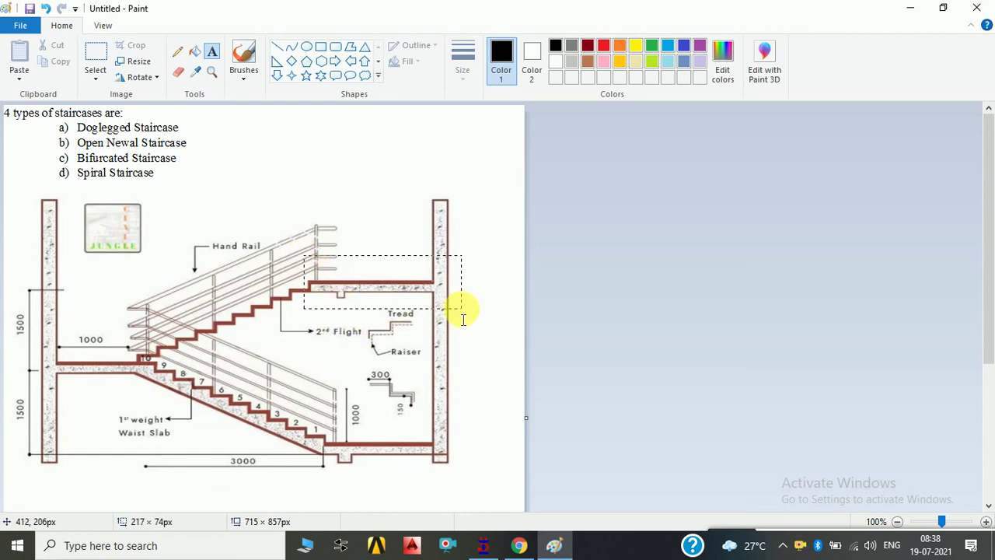
left_click(339, 324)
mouse_move(302, 257)
left_mouse_down()
mouse_move(411, 307)
mouse_move(486, 321)
left_mouse_up()
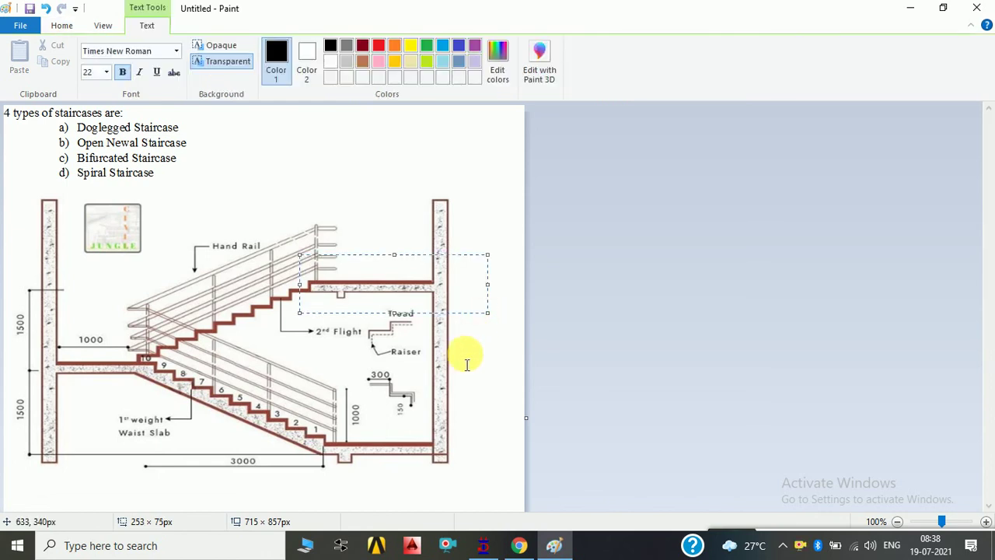
left_click(356, 336)
left_click_drag(292, 255, 471, 347)
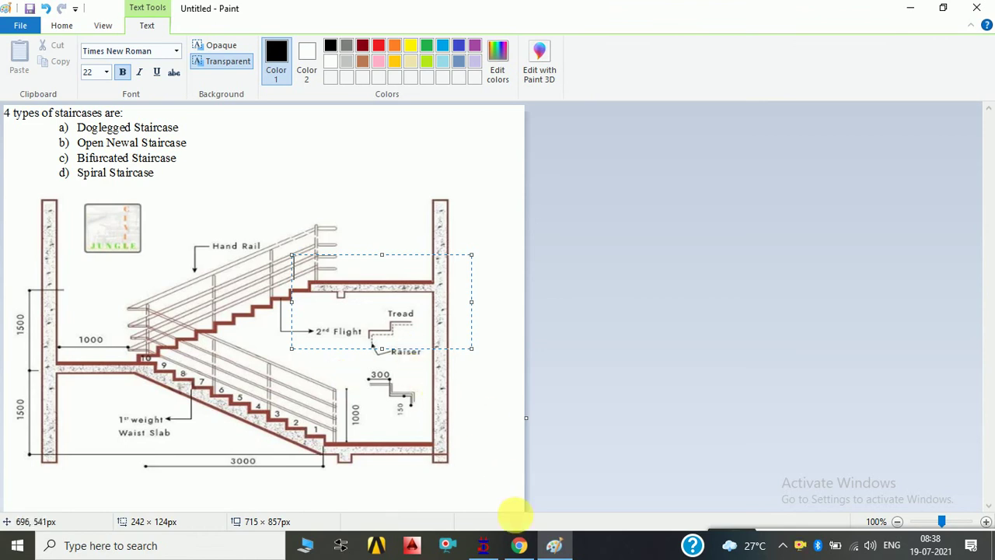
Step: Exit STAAD.Pro saving the stair model, then start closing the Paint drawing
left_click(483, 545)
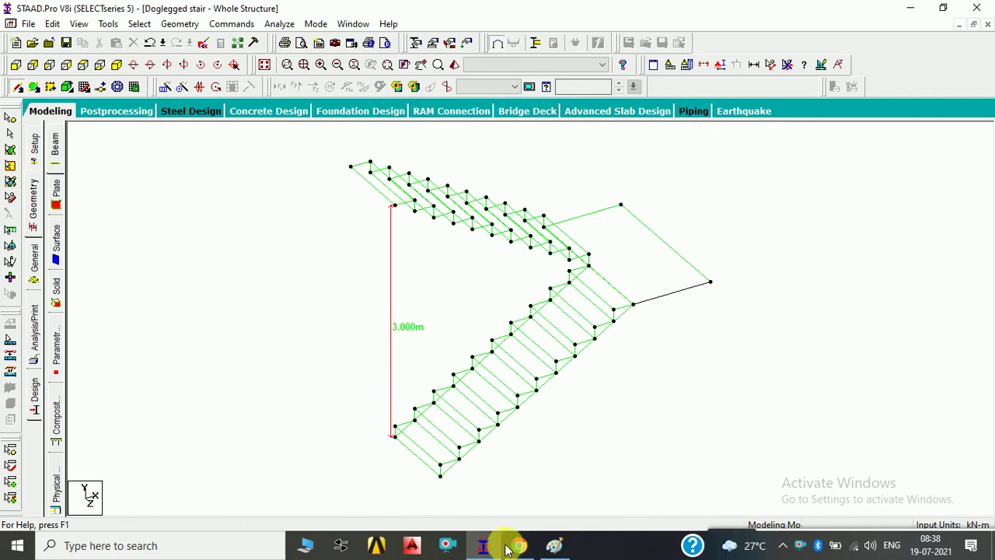
left_click(449, 549)
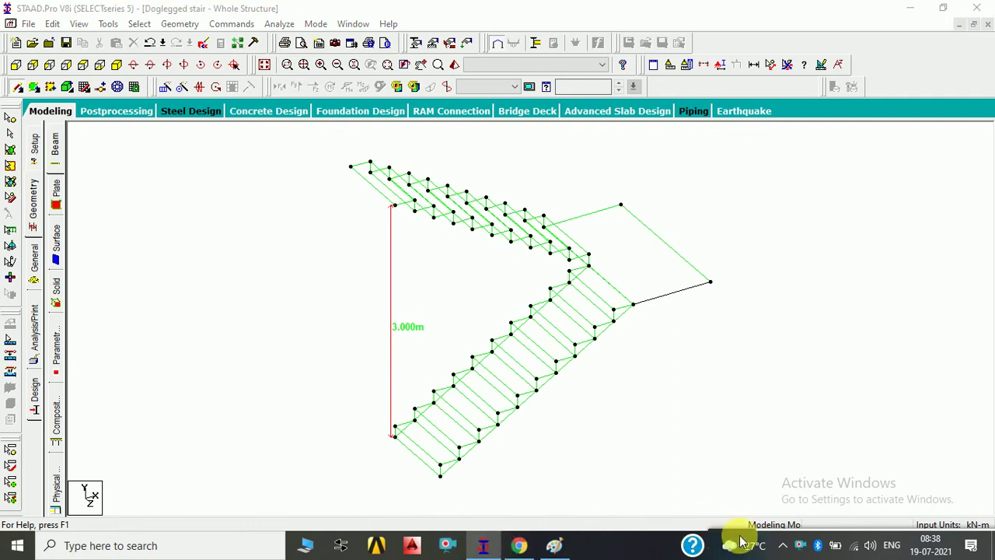
left_click(964, 10)
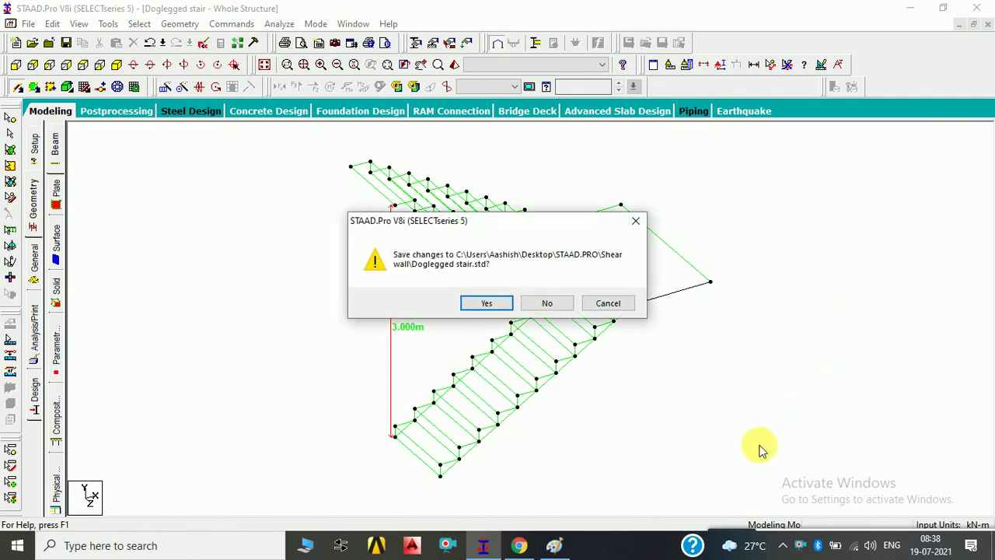
left_click(505, 310)
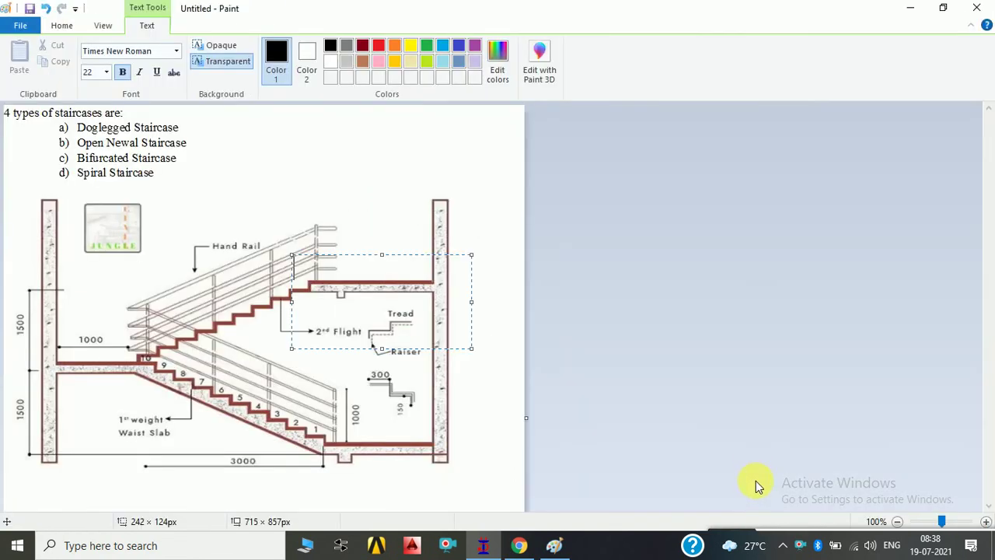
left_click(977, 8)
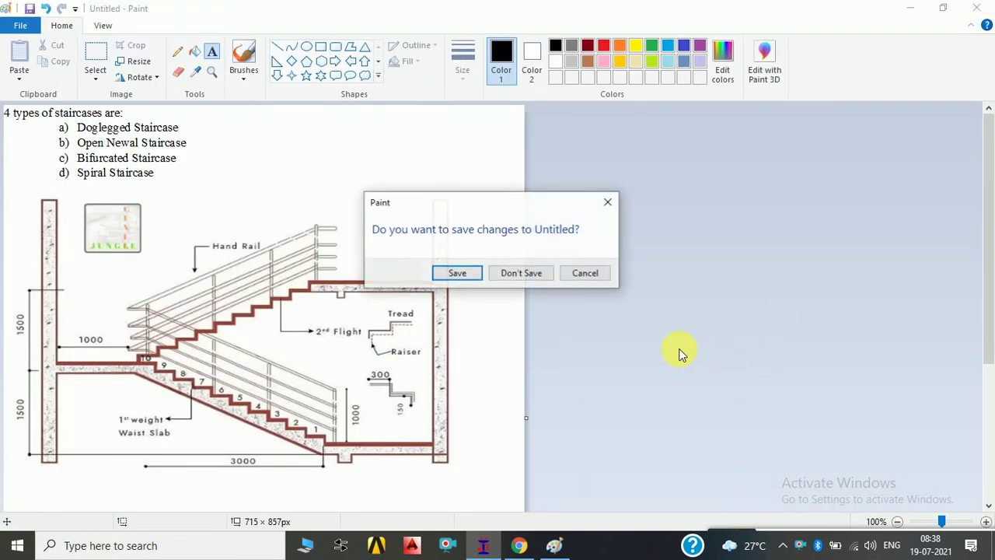